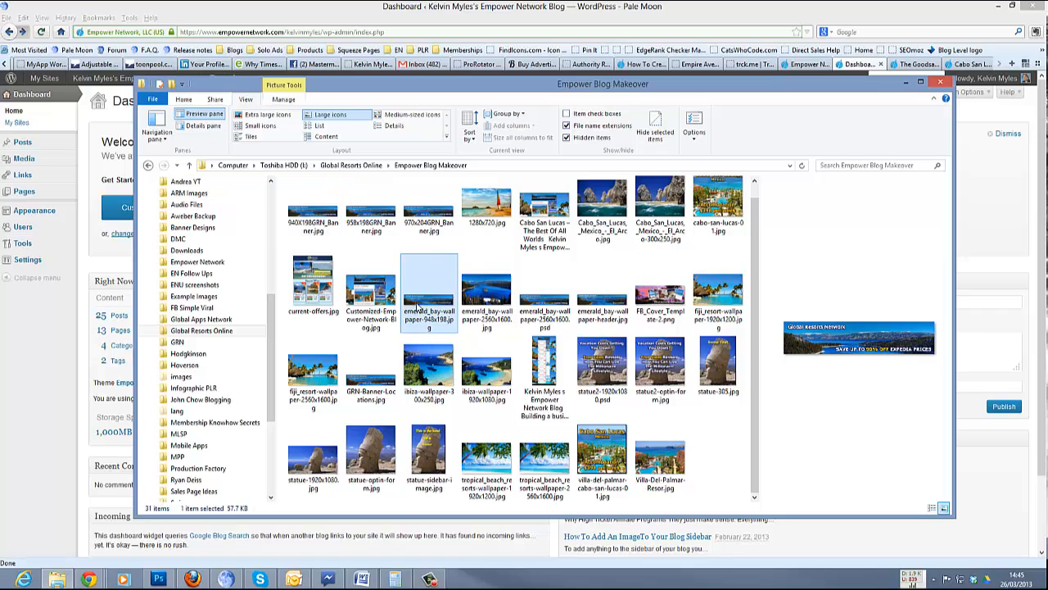
Step: Preview the emerald bay wallpaper files and the FB cover template in the Empower Blog Makeover folder, and minimise the folder window
{"action": "left_click", "coordinate": [486, 297]}
{"action": "left_click", "coordinate": [545, 299]}
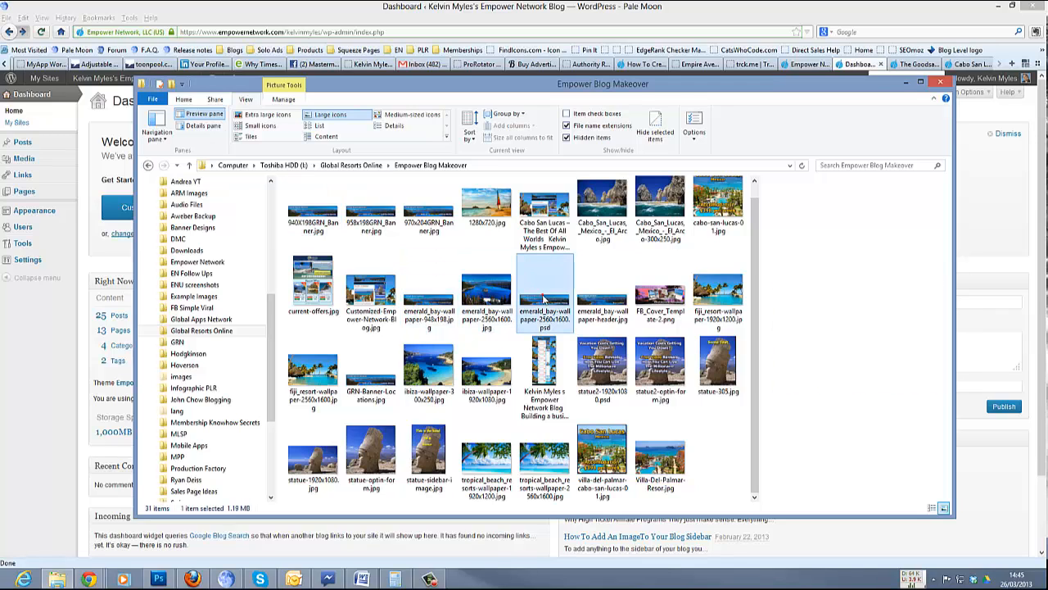
{"action": "left_click", "coordinate": [651, 301]}
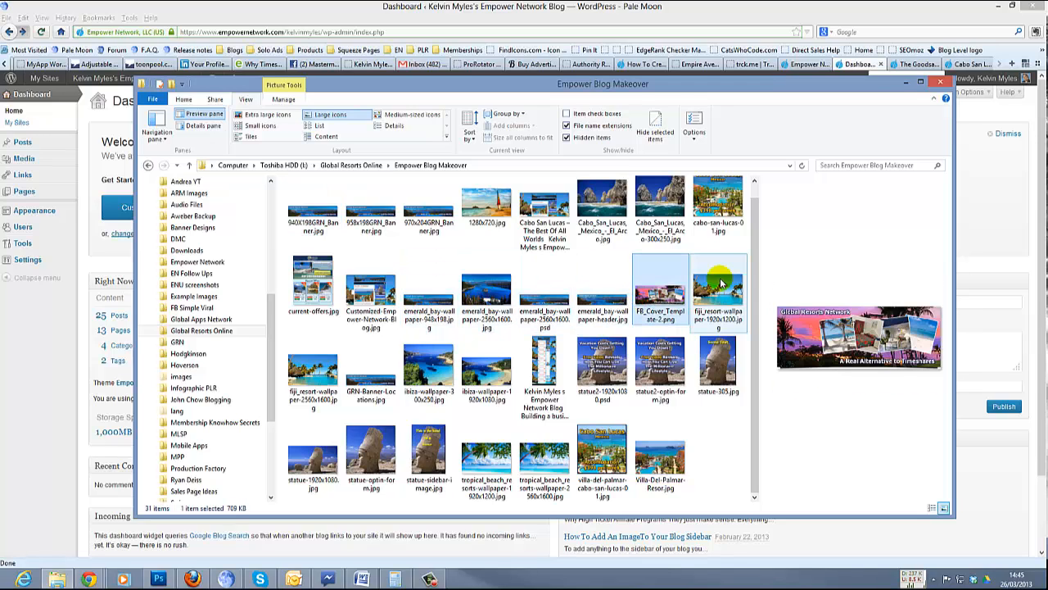
{"action": "left_click", "coordinate": [905, 84]}
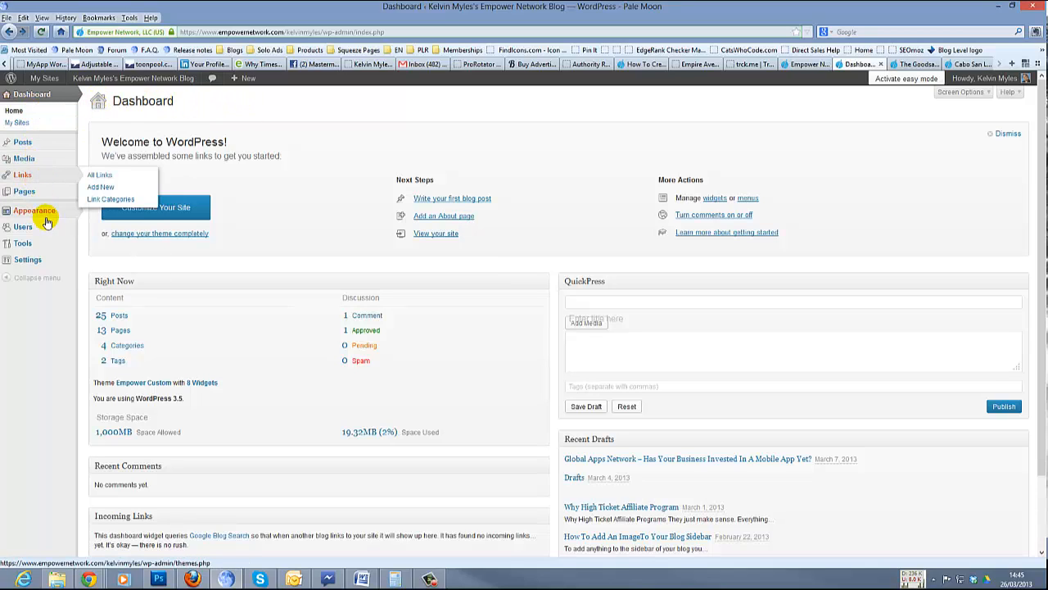
Step: Open the blog's theme management page
{"action": "mouse_move", "coordinate": [24, 212]}
{"action": "left_click", "coordinate": [100, 211]}
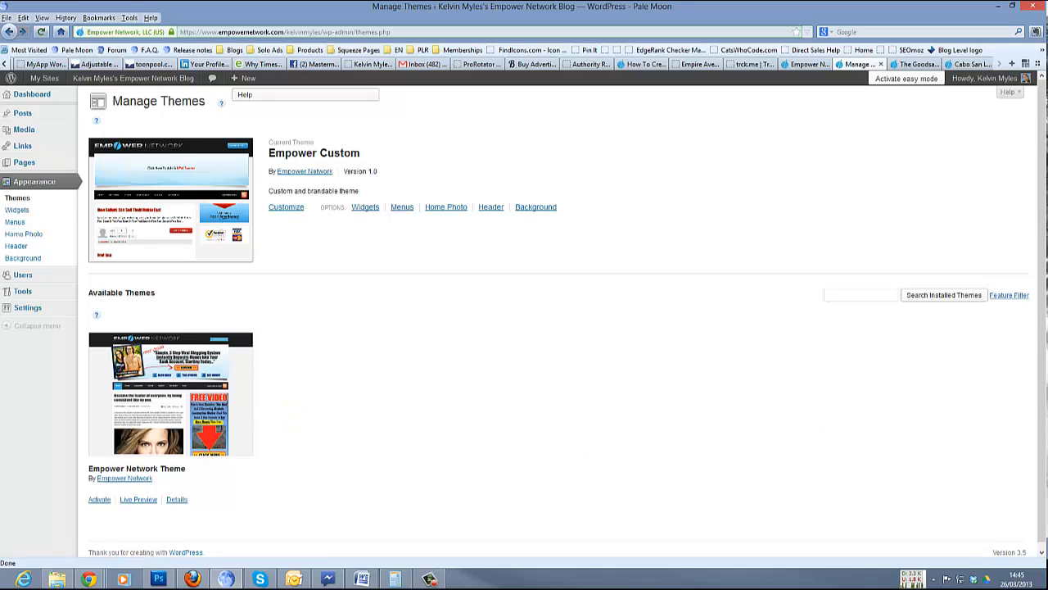
{"action": "key", "text": "F10"}
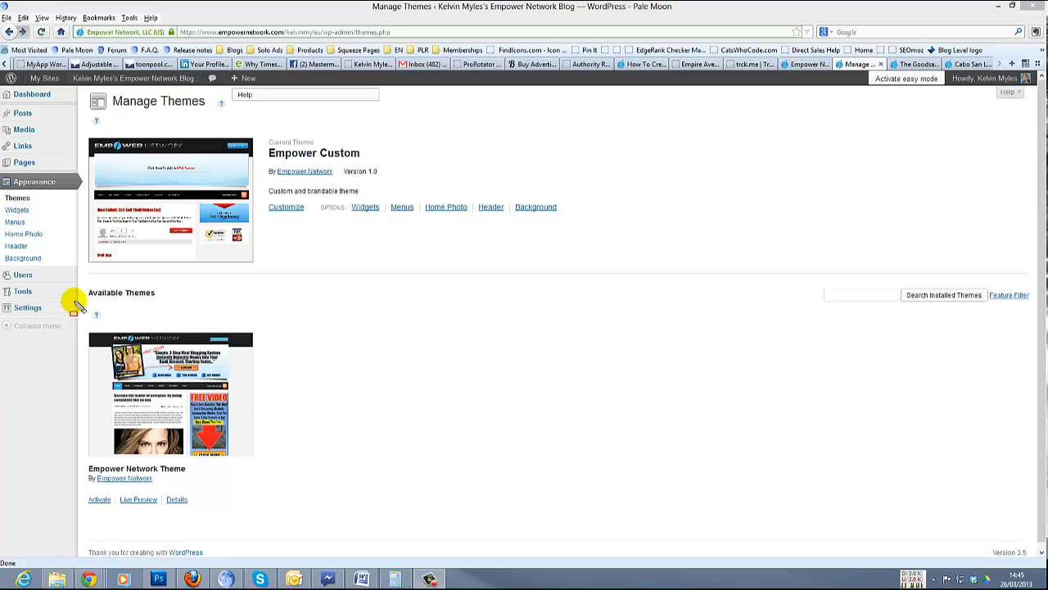
{"action": "mouse_move", "coordinate": [74, 286]}
{"action": "left_mouse_down"}
{"action": "mouse_move", "coordinate": [78, 512]}
{"action": "mouse_move", "coordinate": [270, 513]}
{"action": "left_mouse_up"}
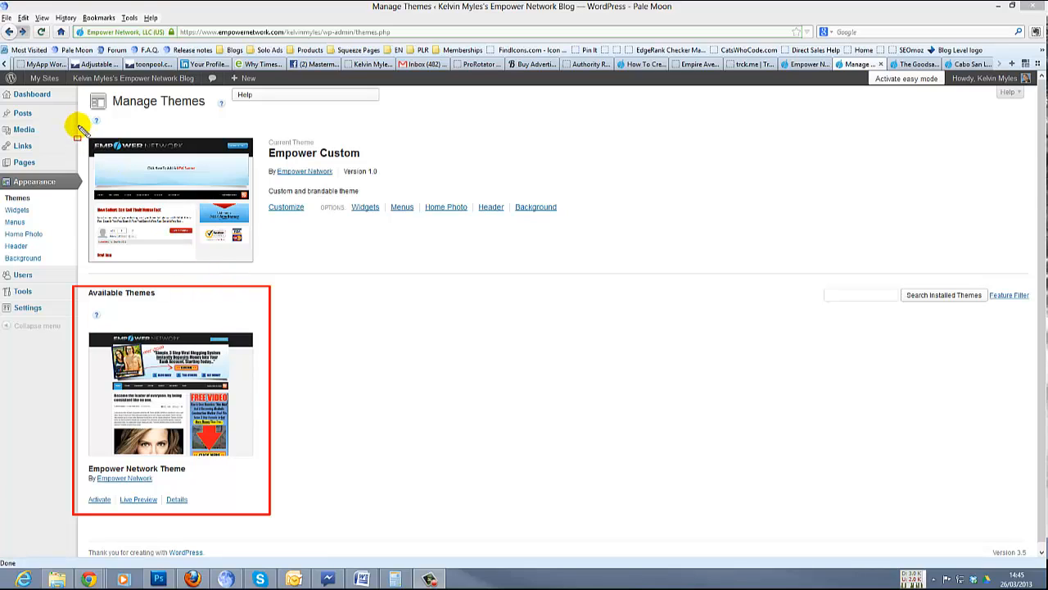
{"action": "mouse_move", "coordinate": [79, 126]}
{"action": "left_mouse_down"}
{"action": "mouse_move", "coordinate": [76, 202]}
{"action": "mouse_move", "coordinate": [91, 276]}
{"action": "mouse_move", "coordinate": [272, 268]}
{"action": "left_mouse_up"}
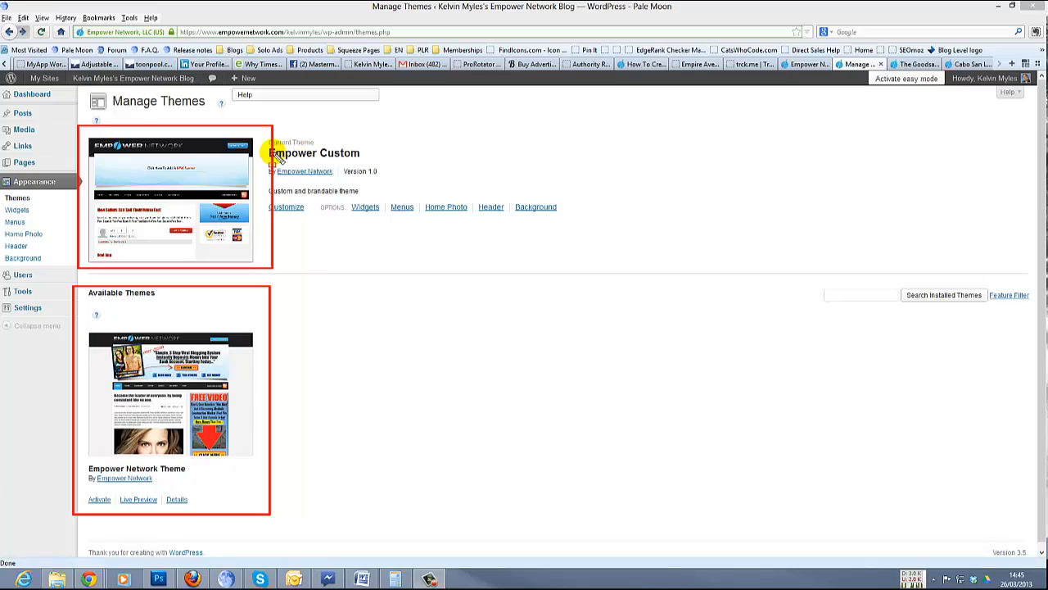
{"action": "key", "text": "Escape"}
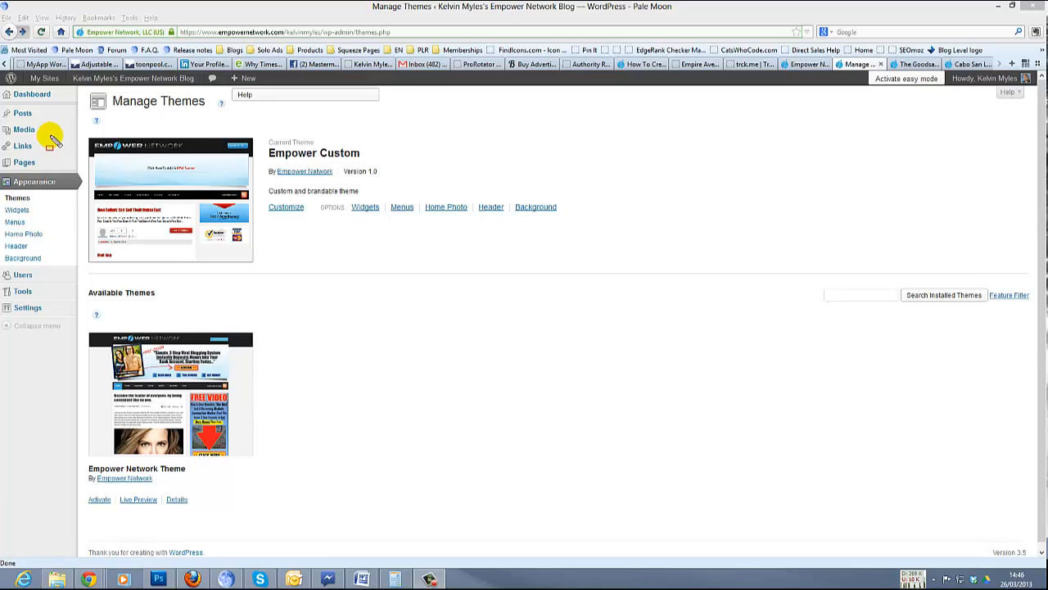
{"action": "mouse_move", "coordinate": [76, 129]}
{"action": "left_mouse_down"}
{"action": "mouse_move", "coordinate": [188, 288]}
{"action": "mouse_move", "coordinate": [264, 278]}
{"action": "left_mouse_up"}
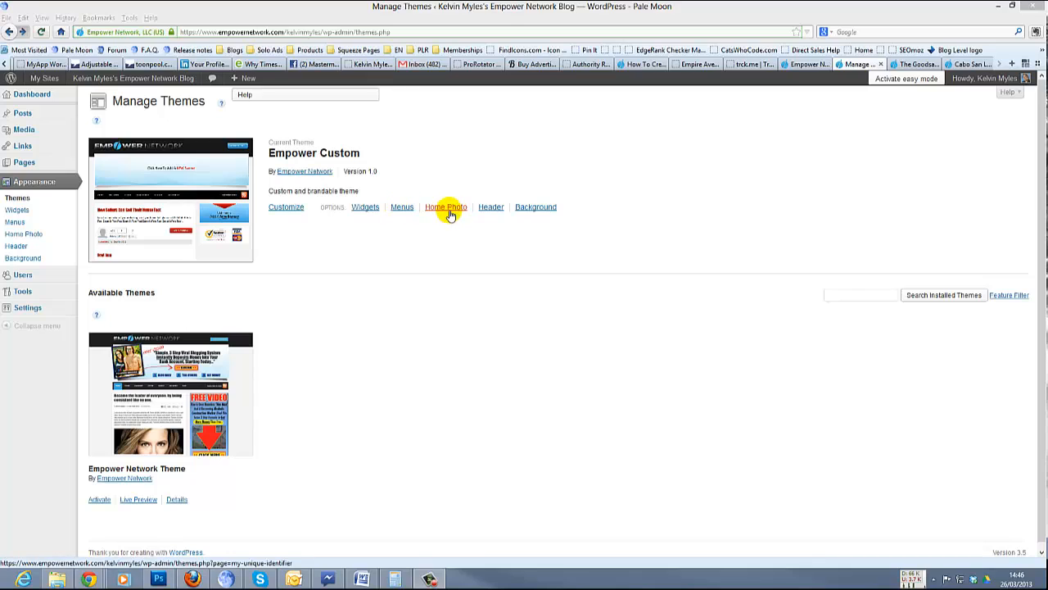
Step: Open the custom header settings of the Empower Custom theme
{"action": "left_click", "coordinate": [492, 208]}
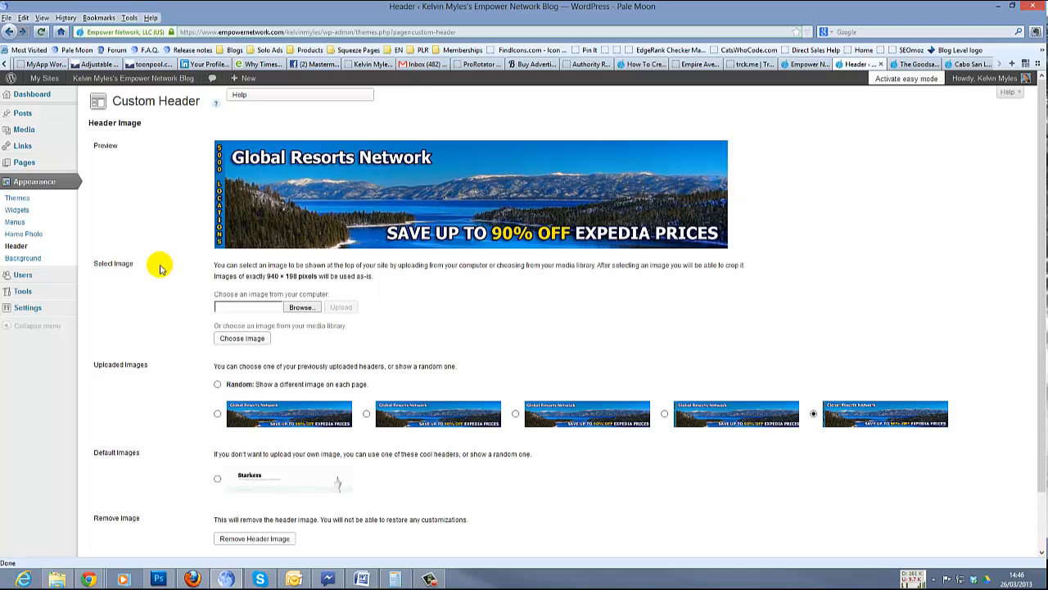
{"action": "scroll", "coordinate": [158, 262], "scroll_direction": "down", "scroll_amount": 2}
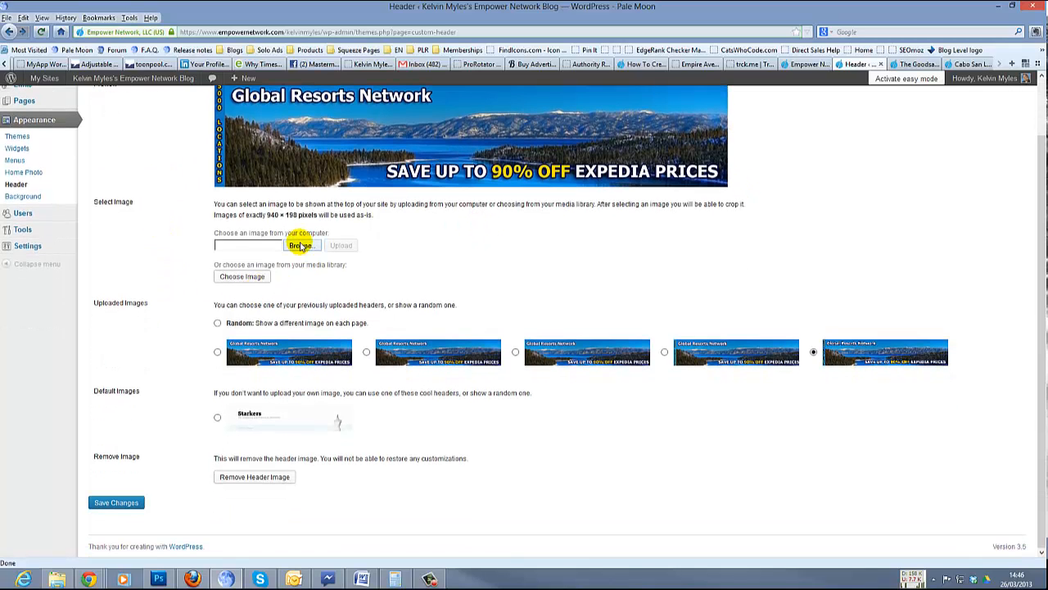
{"action": "left_click", "coordinate": [222, 246]}
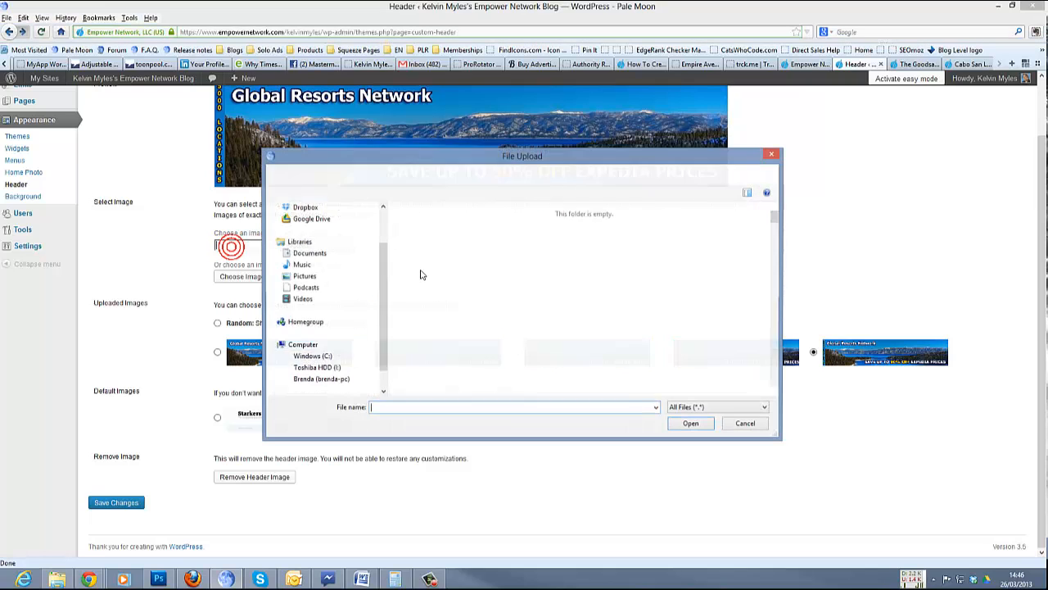
{"action": "left_click", "coordinate": [772, 154]}
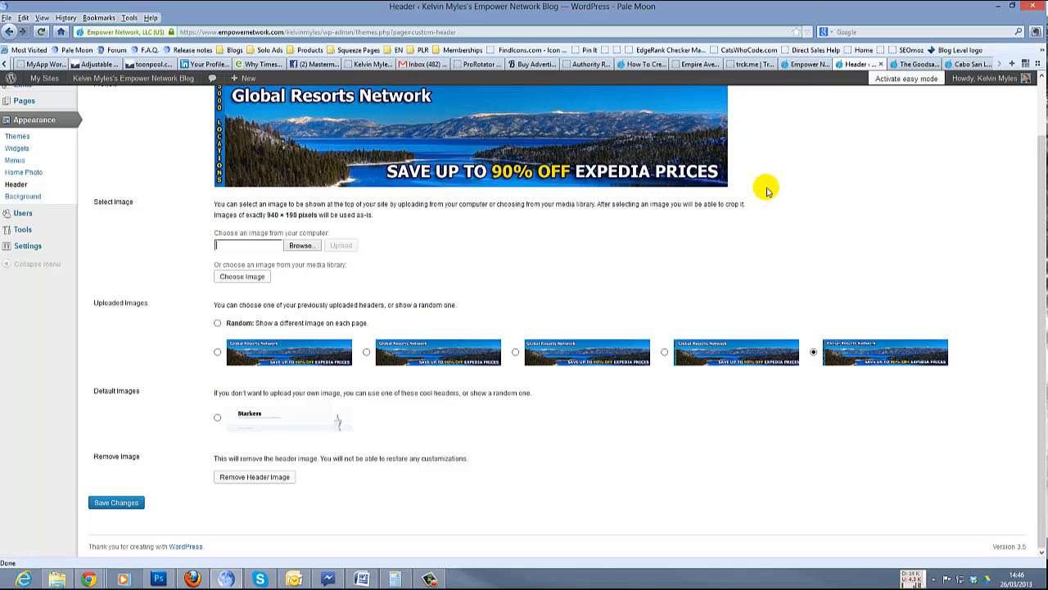
{"action": "scroll", "coordinate": [737, 180], "scroll_direction": "up", "scroll_amount": 1}
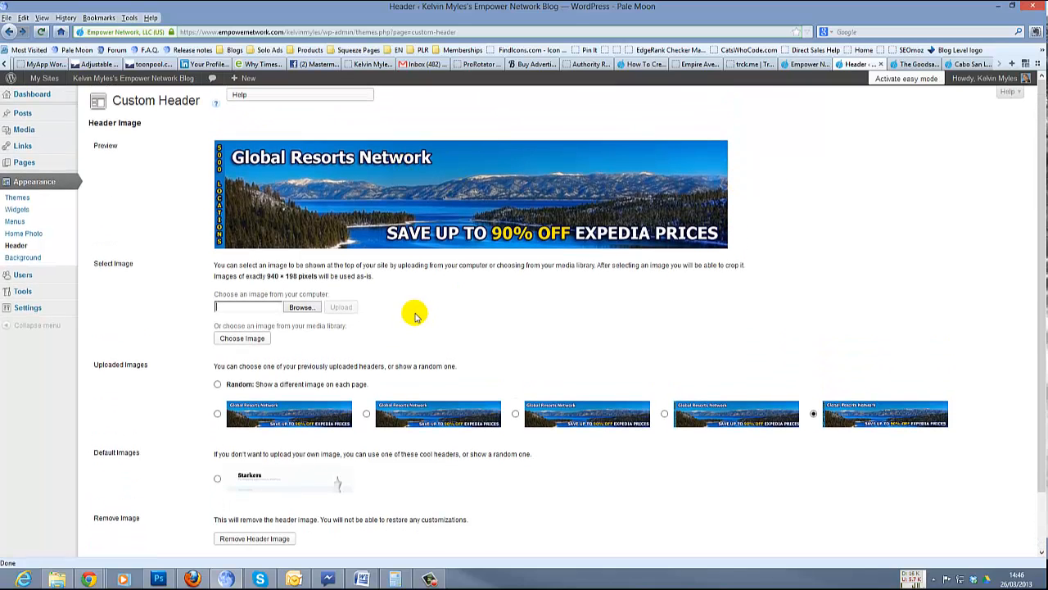
Step: Browse for a header image file in the Empower Blog Makeover folder, inside Global Resorts Online on the Toshiba HDD
{"action": "left_click", "coordinate": [300, 309]}
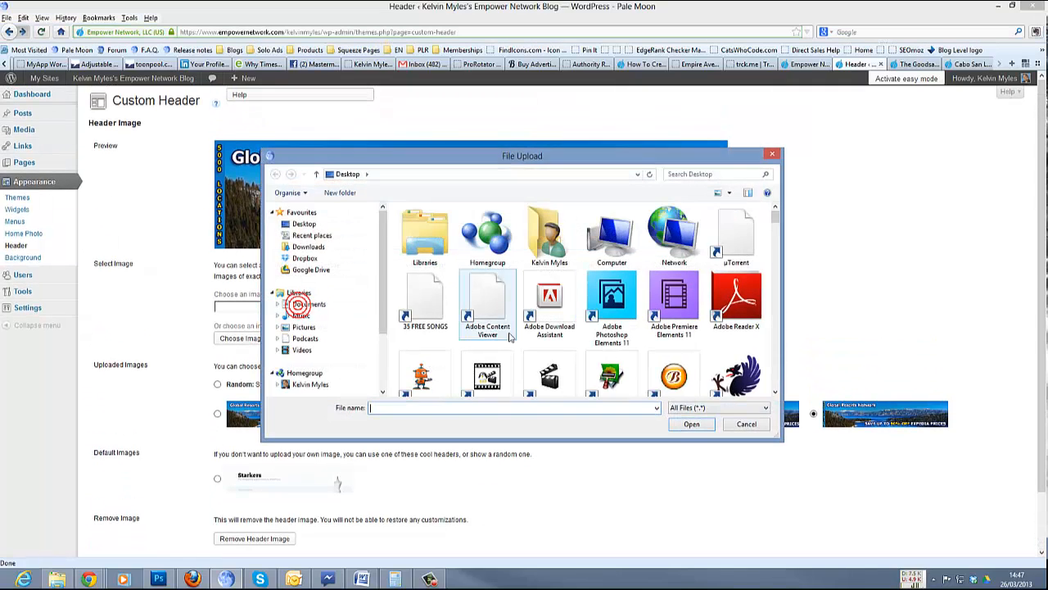
{"action": "left_click", "coordinate": [383, 372]}
{"action": "left_click", "coordinate": [280, 311]}
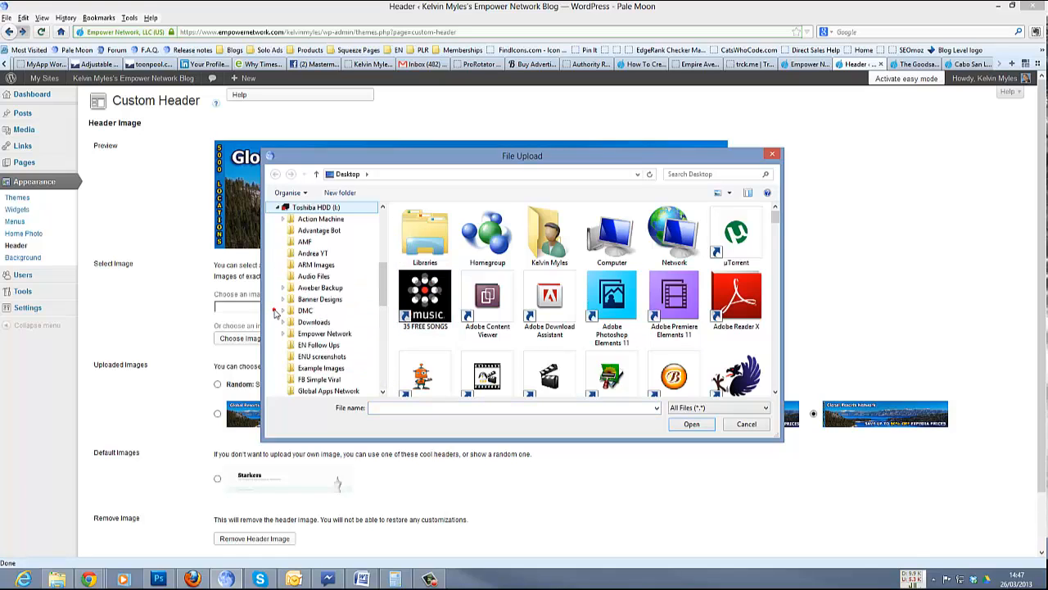
{"action": "left_click_drag", "start_coordinate": [381, 297], "coordinate": [381, 330]}
{"action": "left_click", "coordinate": [285, 267]}
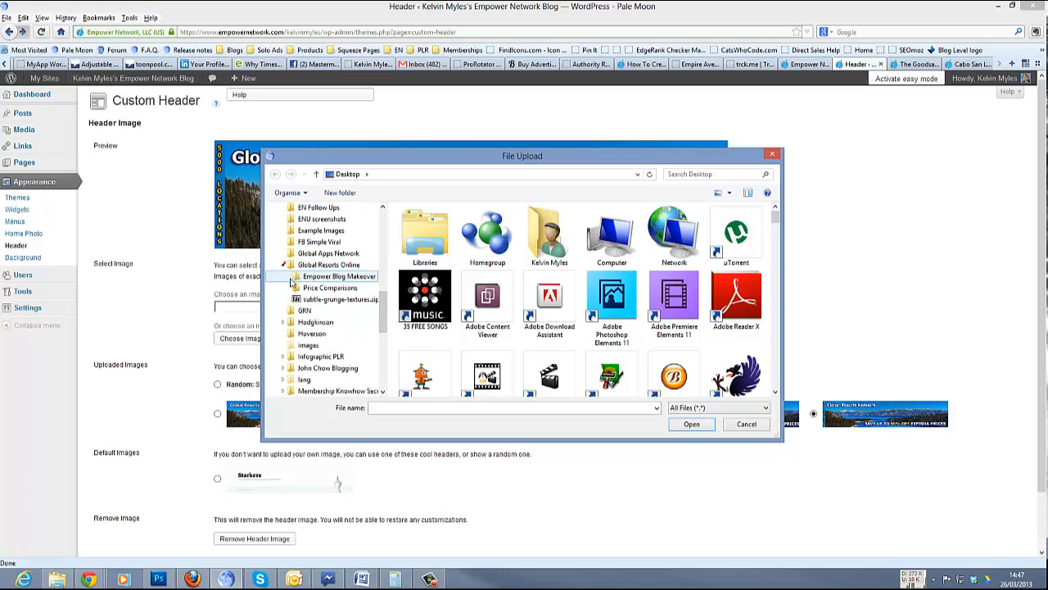
{"action": "left_click", "coordinate": [287, 275]}
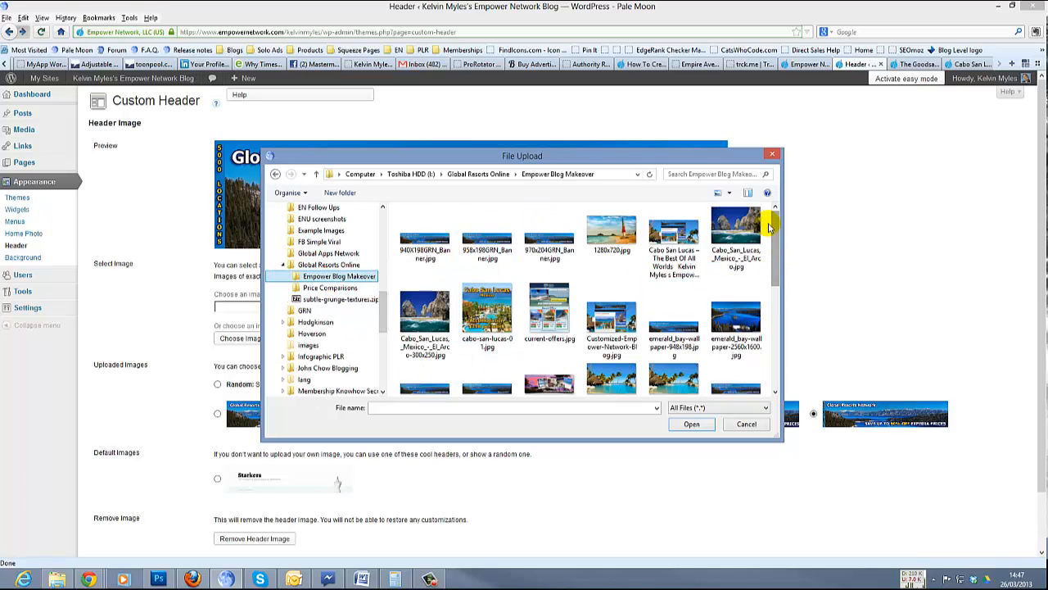
Step: Choose 940X198GRN_Banner.jpg and upload it as the blog's header image
{"action": "left_click_drag", "start_coordinate": [776, 254], "coordinate": [777, 301]}
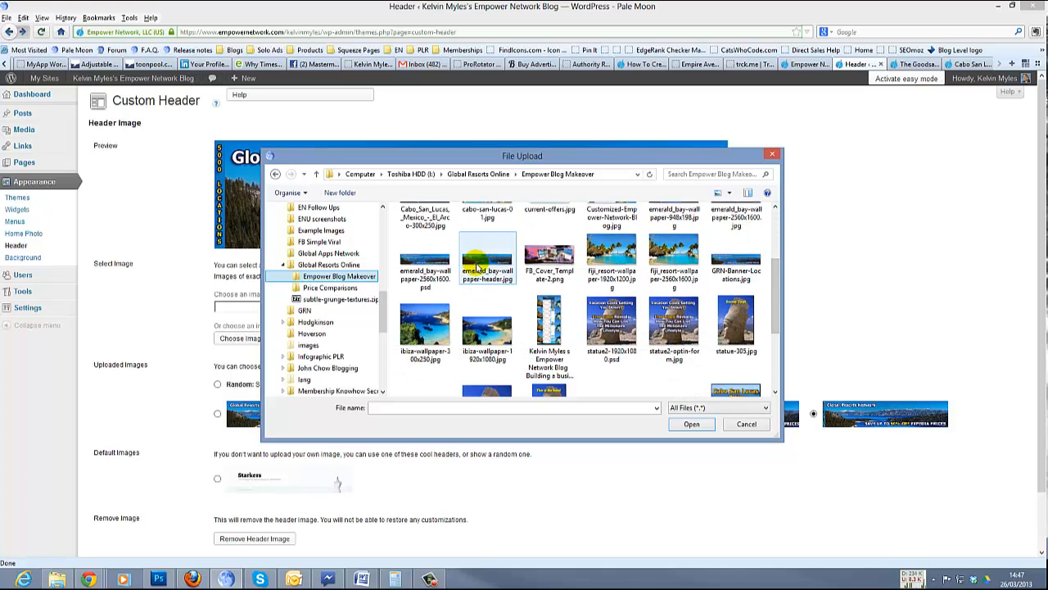
{"action": "left_click", "coordinate": [735, 256]}
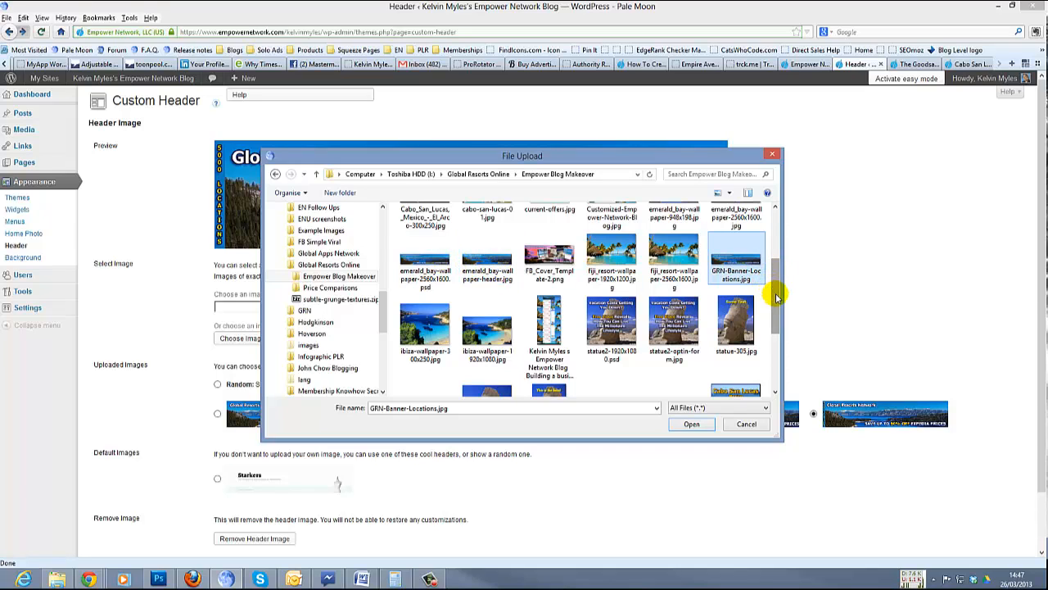
{"action": "scroll", "coordinate": [776, 298], "scroll_direction": "up", "scroll_amount": 2}
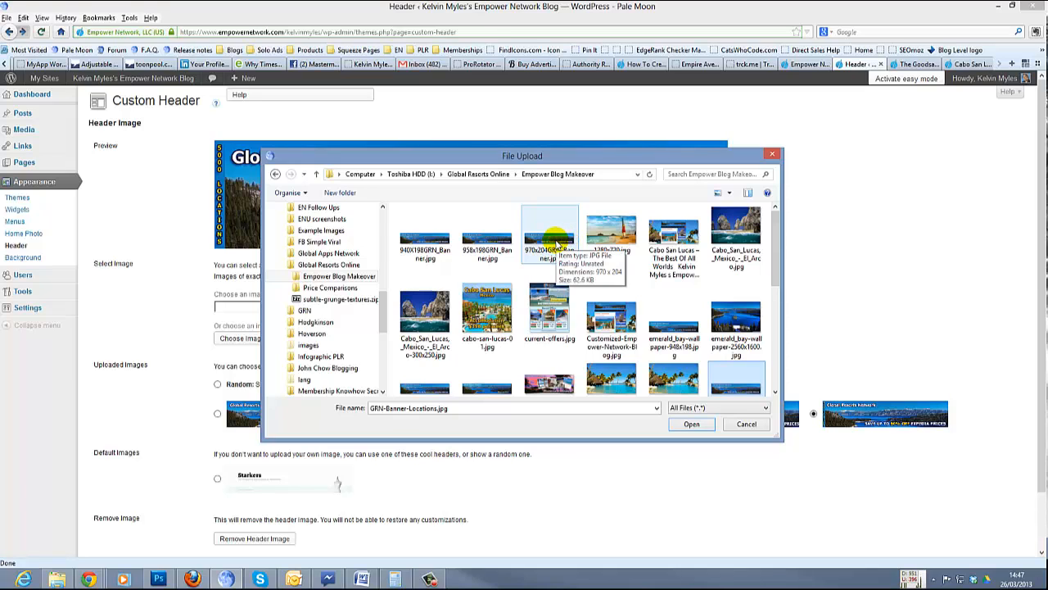
{"action": "left_click", "coordinate": [424, 244]}
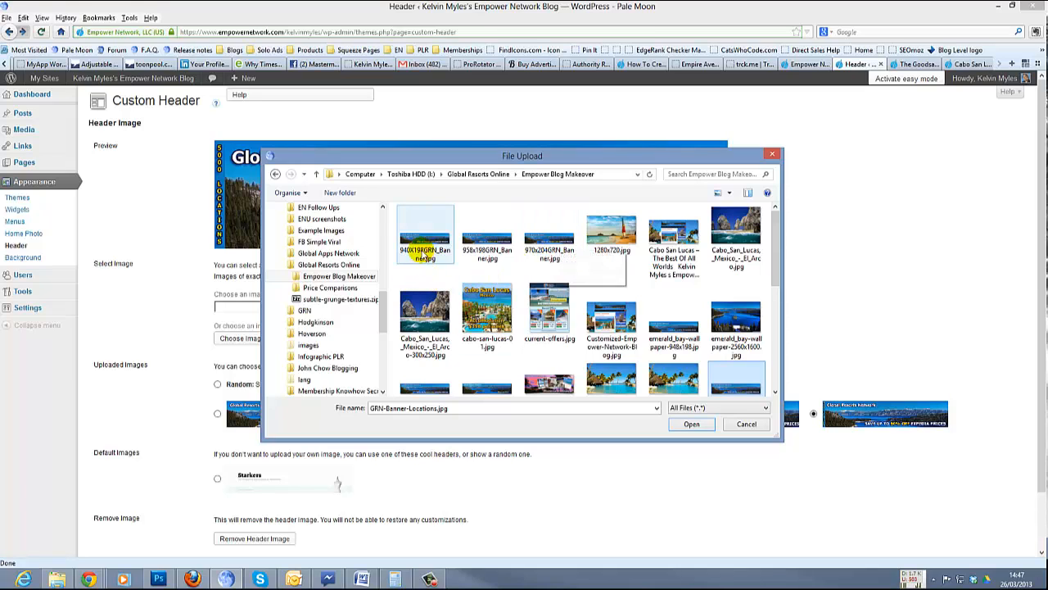
{"action": "left_click", "coordinate": [692, 425]}
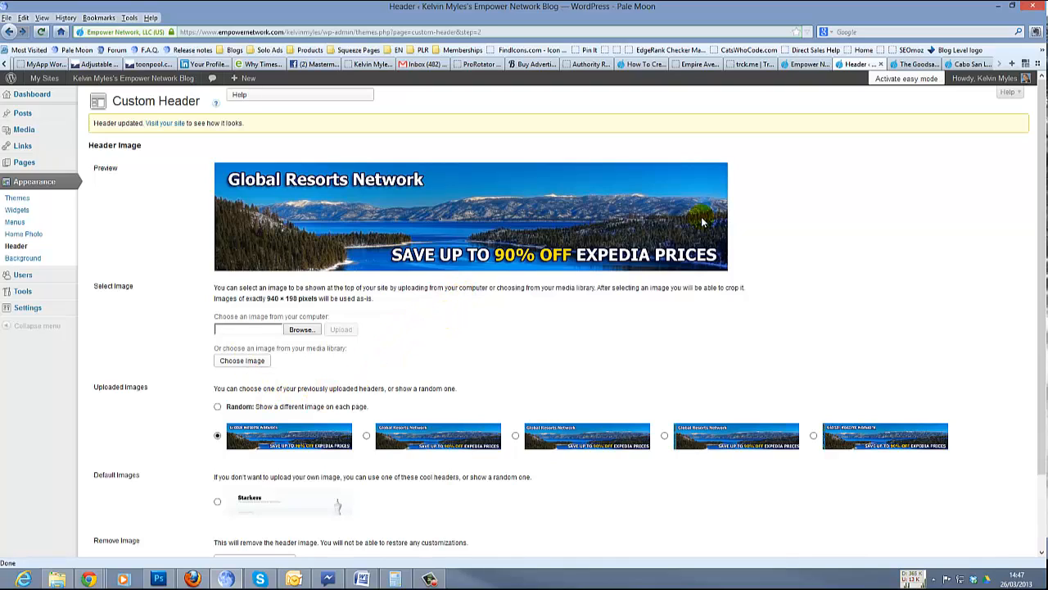
Step: Select the fifth previously uploaded banner as the header image and save the changes
{"action": "scroll", "coordinate": [516, 316], "scroll_direction": "down", "scroll_amount": 2}
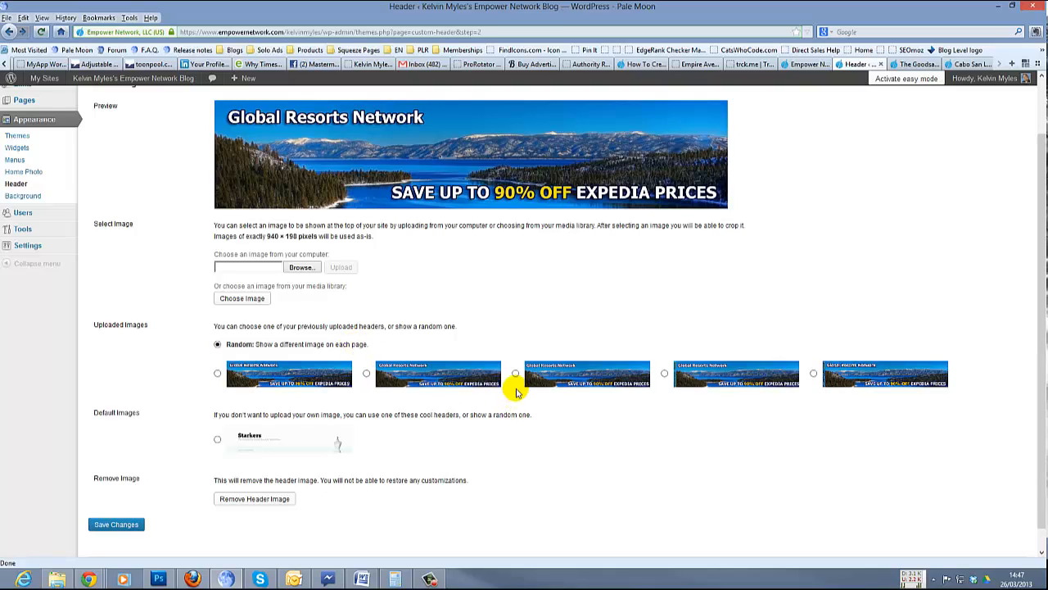
{"action": "left_click", "coordinate": [664, 373]}
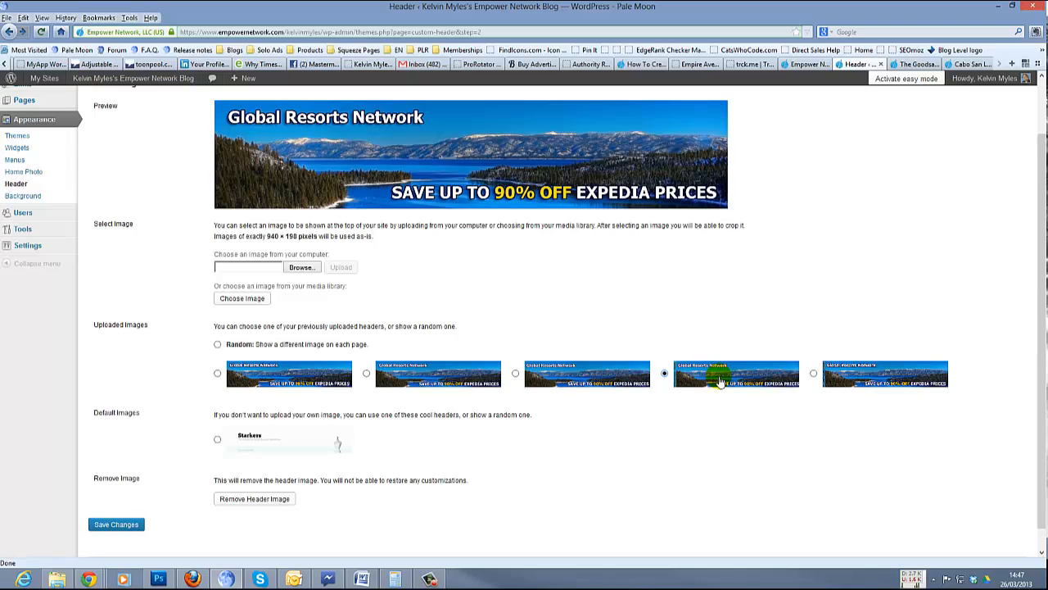
{"action": "left_click", "coordinate": [814, 375]}
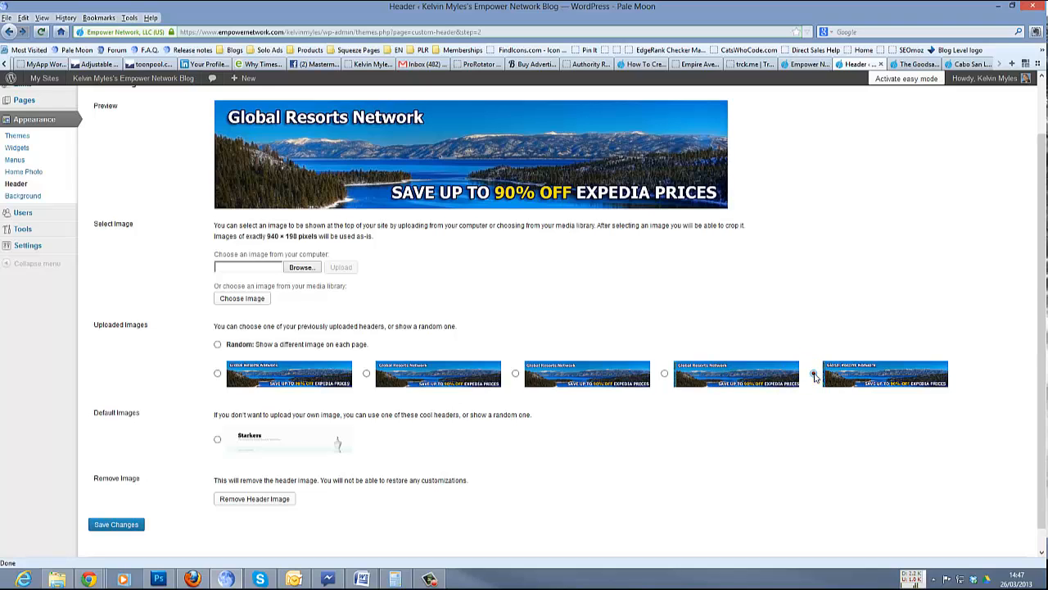
{"action": "scroll", "coordinate": [192, 280], "scroll_direction": "down", "scroll_amount": 1}
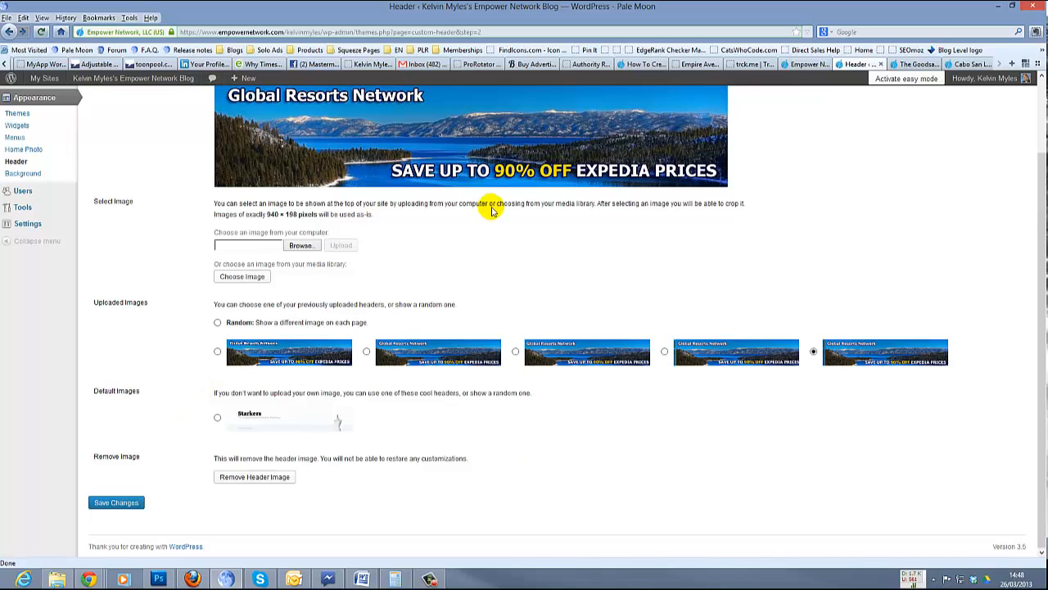
{"action": "scroll", "coordinate": [533, 249], "scroll_direction": "up", "scroll_amount": 2}
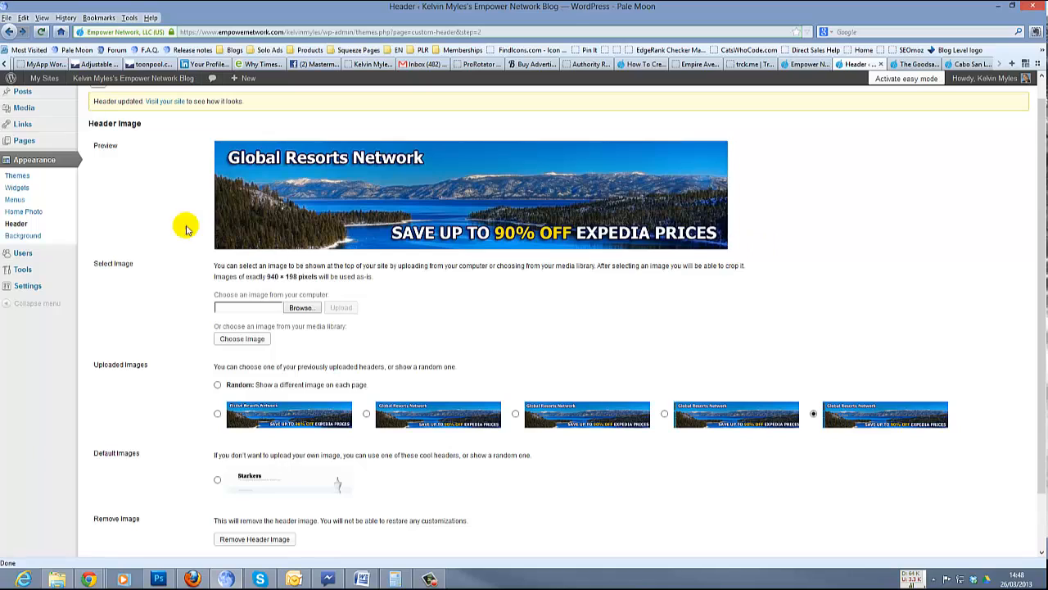
{"action": "scroll", "coordinate": [182, 404], "scroll_direction": "down", "scroll_amount": 2}
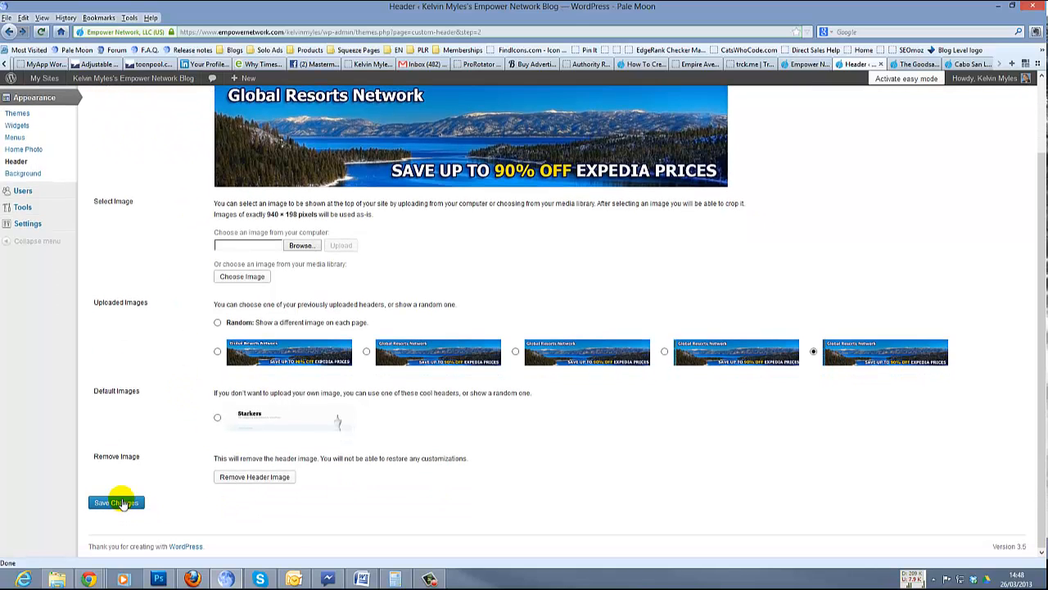
{"action": "left_click", "coordinate": [120, 503]}
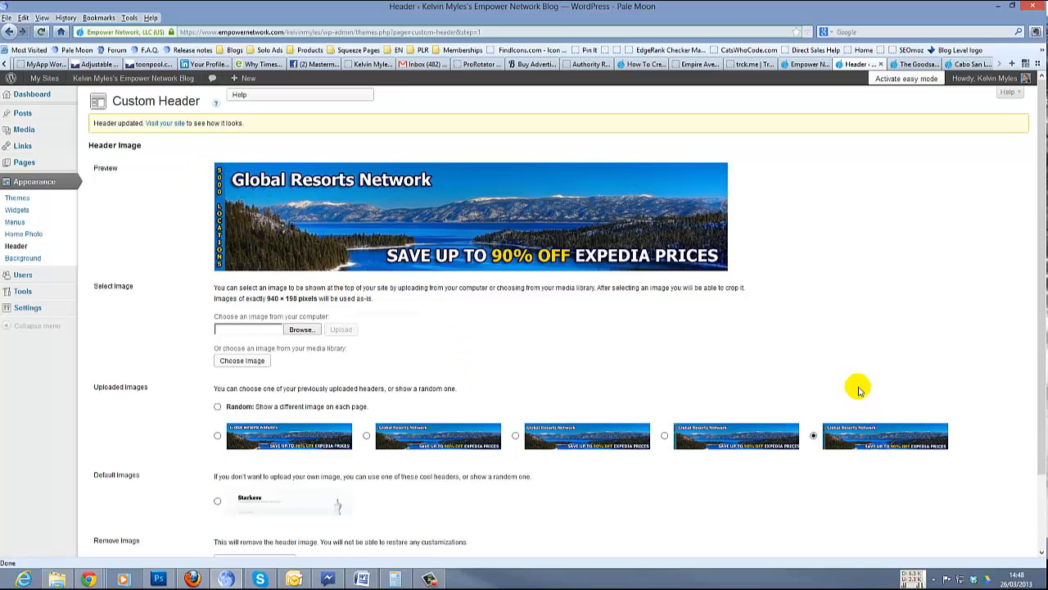
Step: Open the theme's custom background settings and remove the tiled beach background image
{"action": "left_click", "coordinate": [27, 259]}
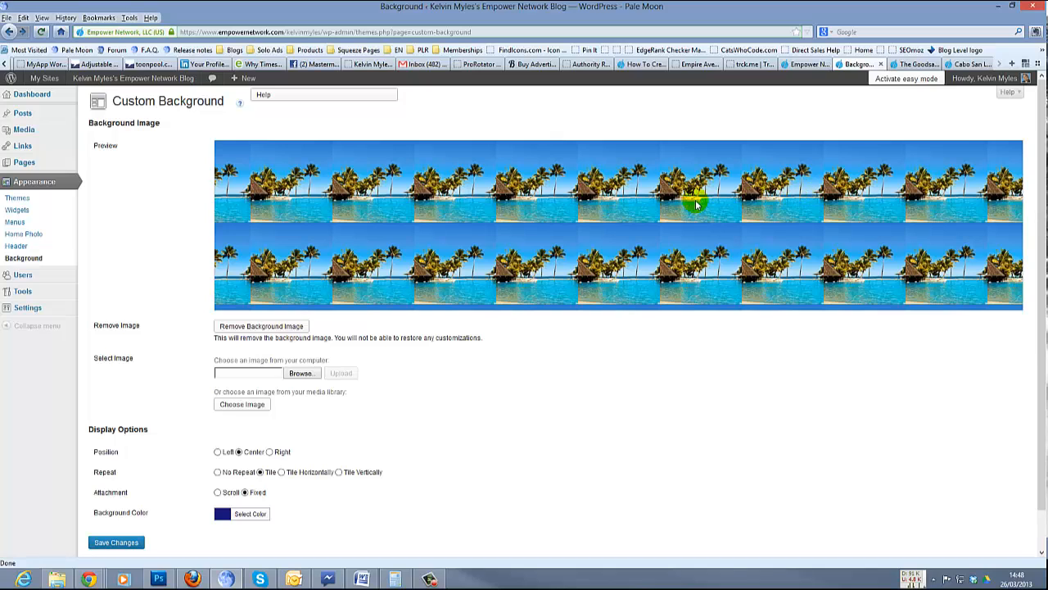
{"action": "scroll", "coordinate": [531, 366], "scroll_direction": "down", "scroll_amount": 1}
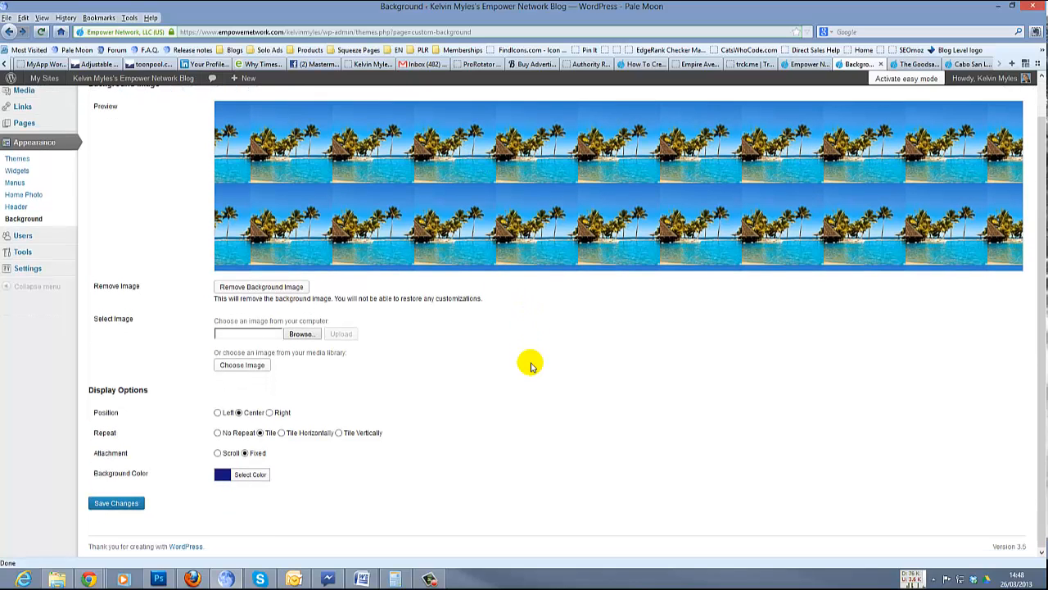
{"action": "left_click", "coordinate": [285, 287]}
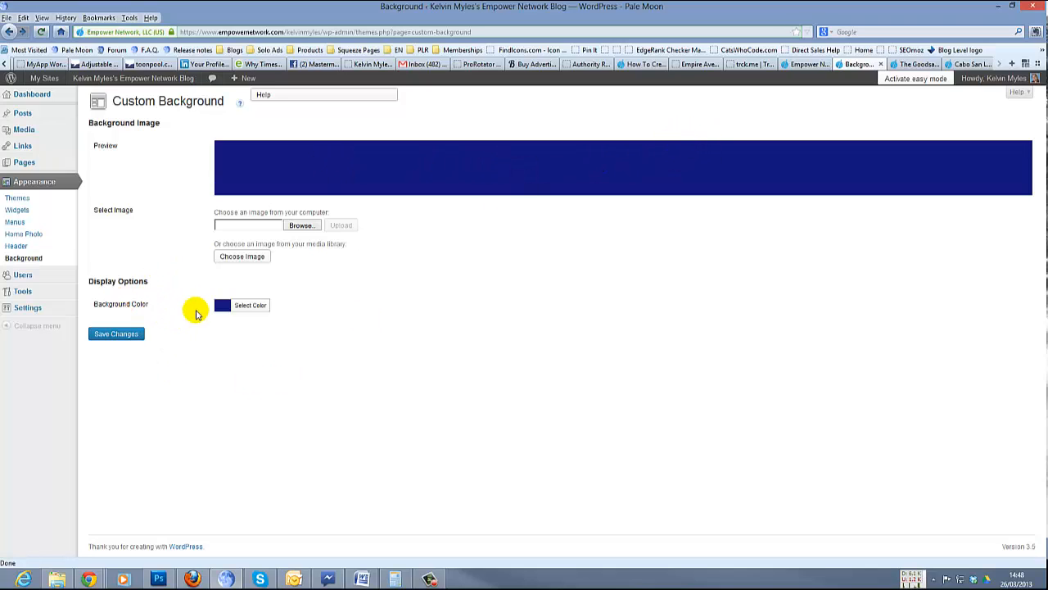
Step: Change the blog's background colour to a bright cyan
{"action": "left_click", "coordinate": [241, 305]}
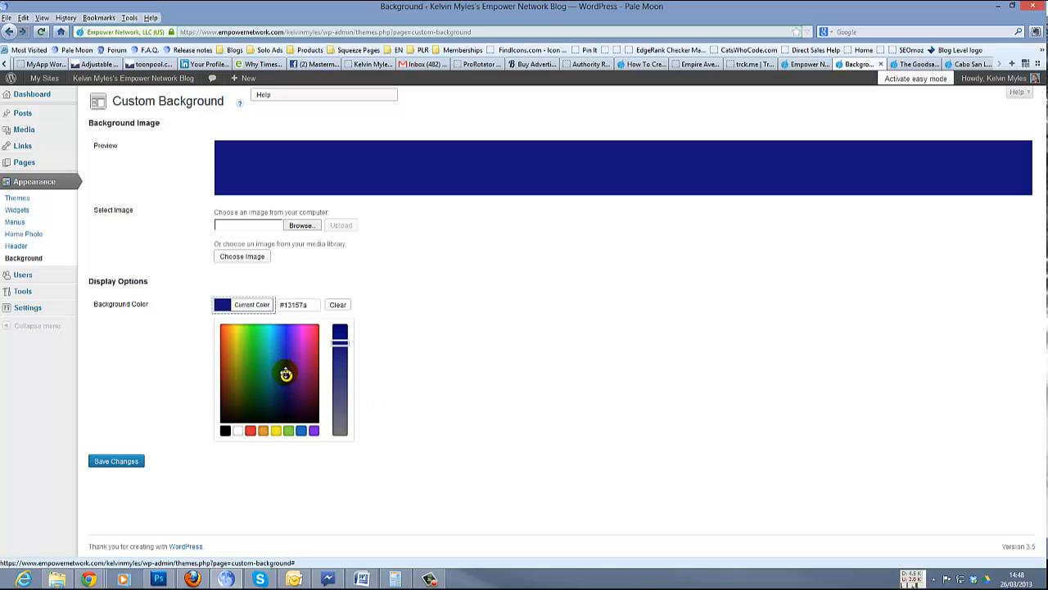
{"action": "mouse_move", "coordinate": [285, 373]}
{"action": "left_mouse_down"}
{"action": "mouse_move", "coordinate": [235, 332]}
{"action": "mouse_move", "coordinate": [269, 337]}
{"action": "mouse_move", "coordinate": [269, 329]}
{"action": "left_mouse_up"}
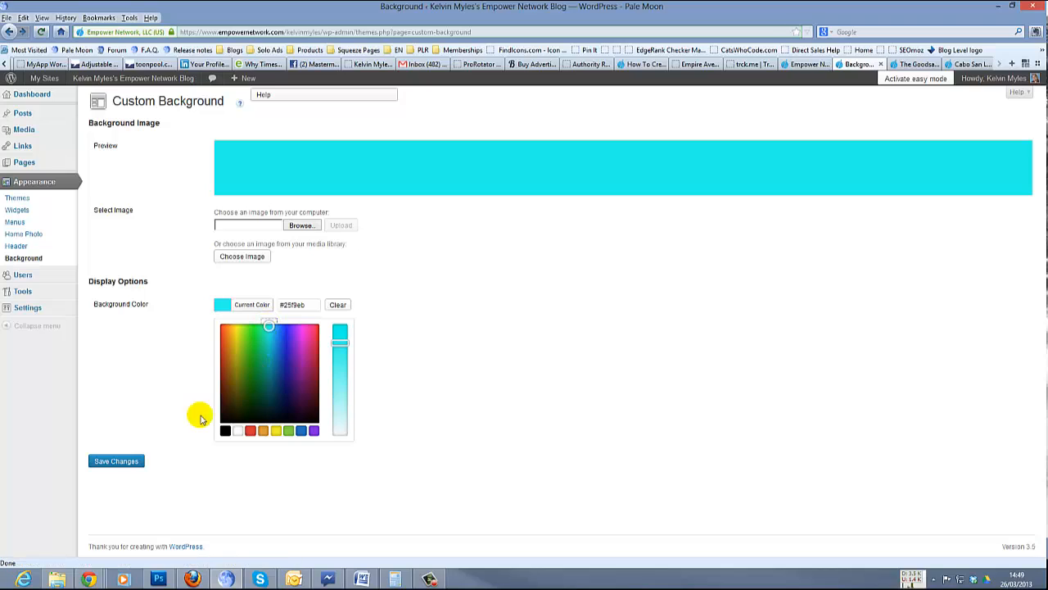
Step: Save the cyan background colour and reload the live Cabo San Lucas post to check the blog's appearance
{"action": "left_click", "coordinate": [395, 334]}
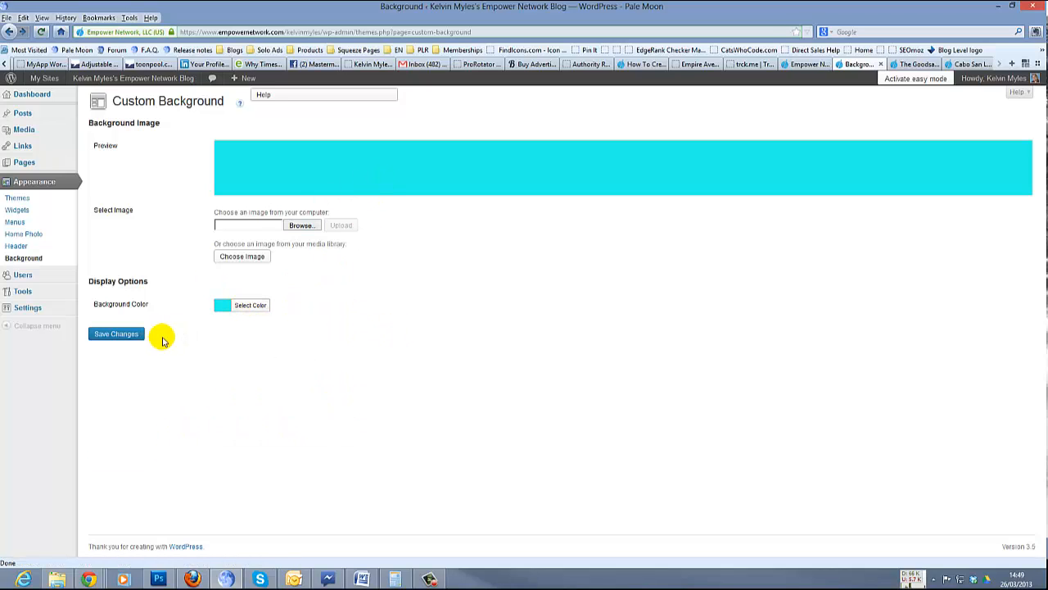
{"action": "left_click", "coordinate": [127, 335]}
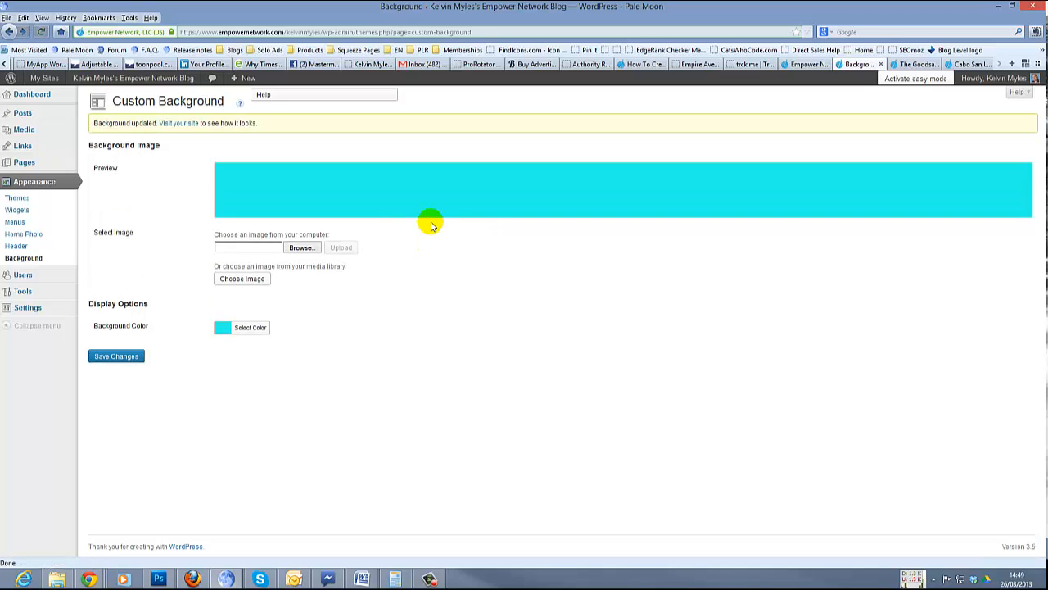
{"action": "left_click", "coordinate": [963, 64]}
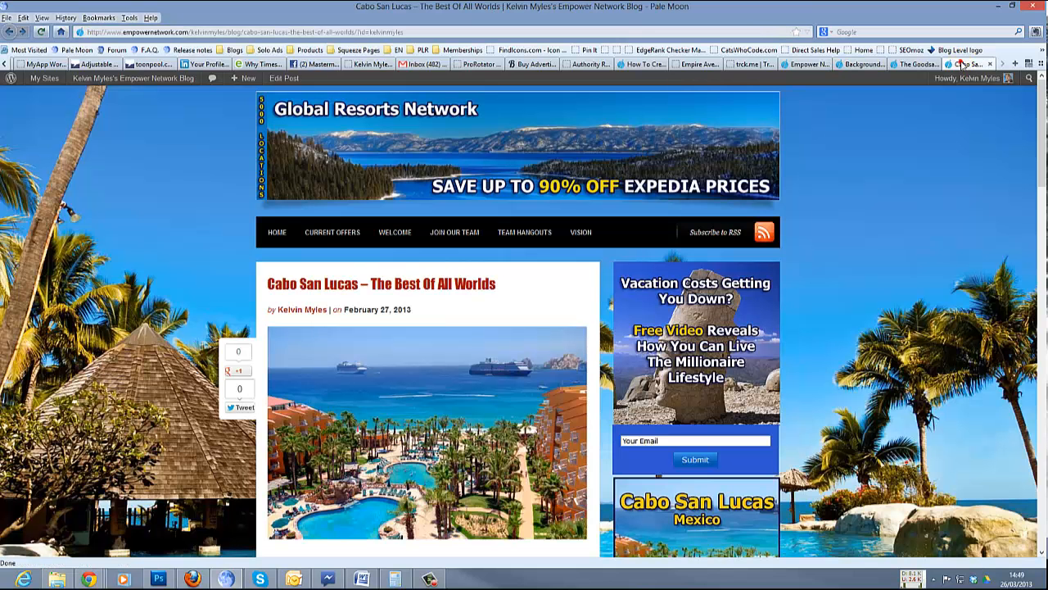
{"action": "left_click", "coordinate": [41, 33]}
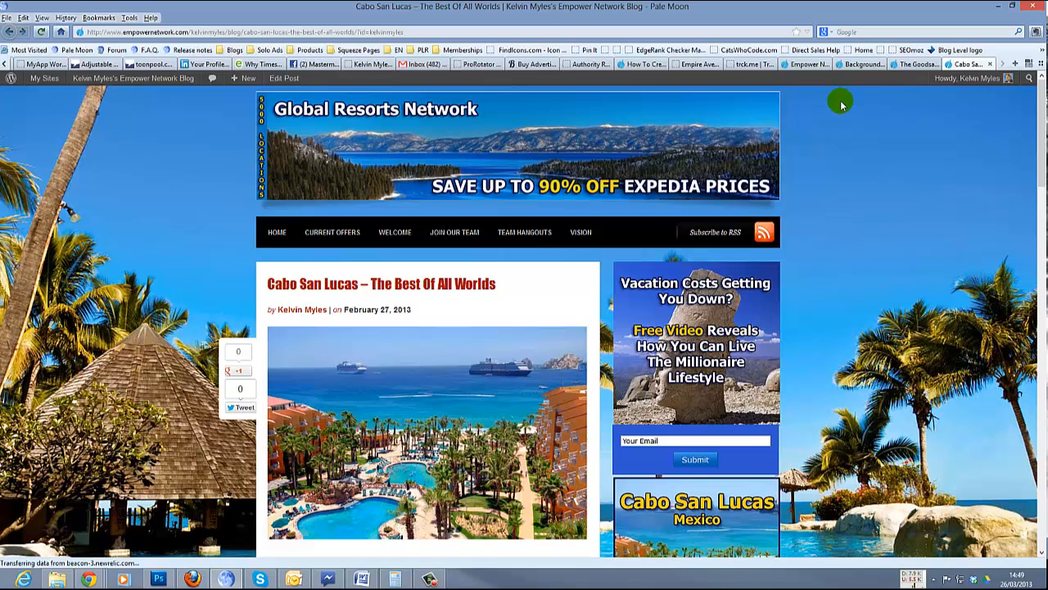
{"action": "left_click", "coordinate": [860, 65]}
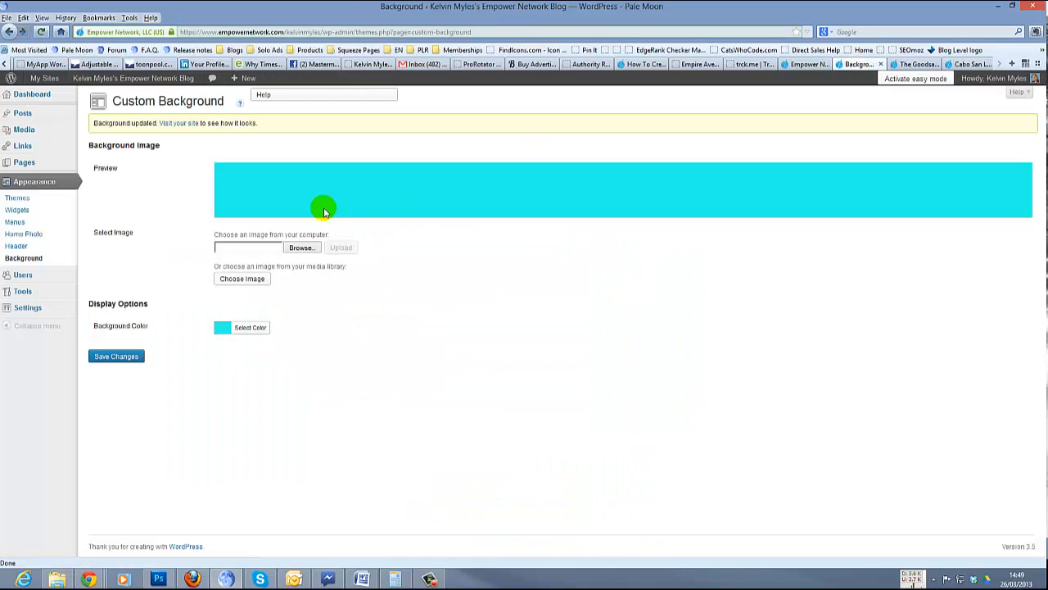
Step: Upload fiji_resort-wallpaper-2560x1600.jpg as the blog's background image and save the centred, tiled, fixed display settings
{"action": "left_click", "coordinate": [254, 246]}
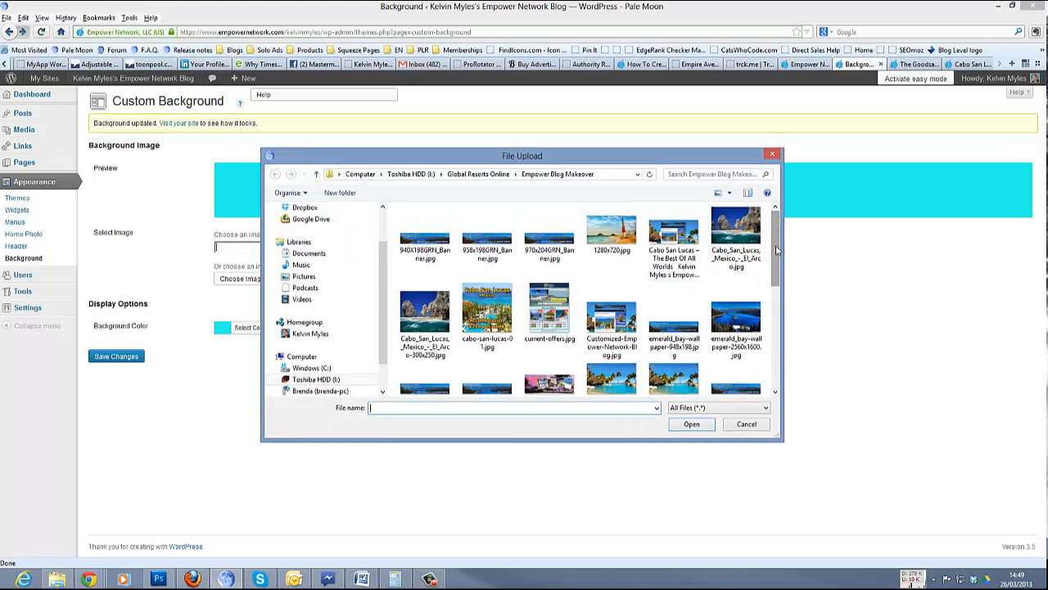
{"action": "scroll", "coordinate": [775, 282], "scroll_direction": "down", "scroll_amount": 1}
{"action": "left_click", "coordinate": [665, 295]}
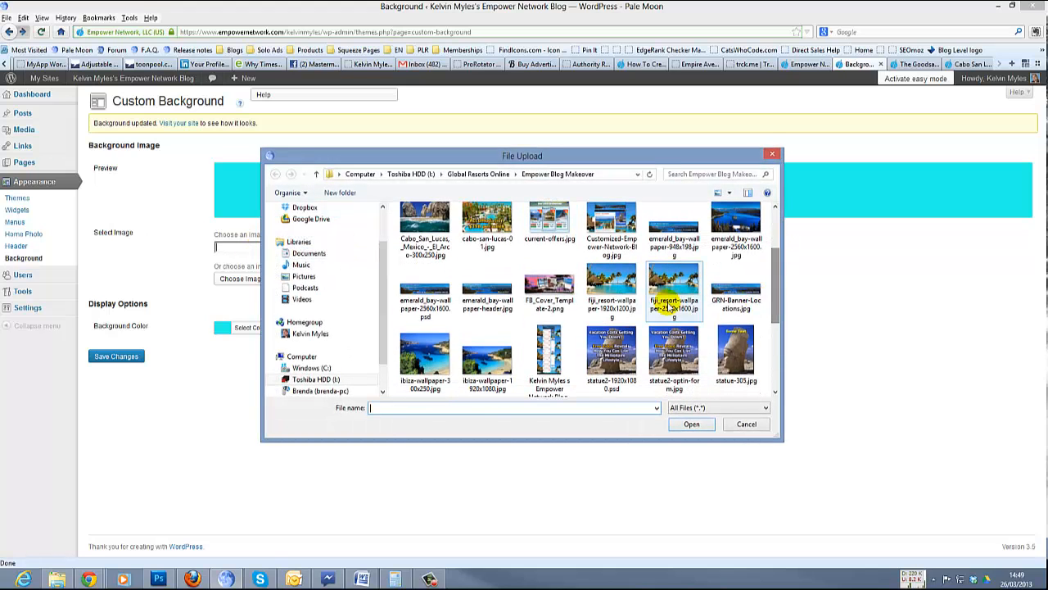
{"action": "left_click", "coordinate": [692, 423]}
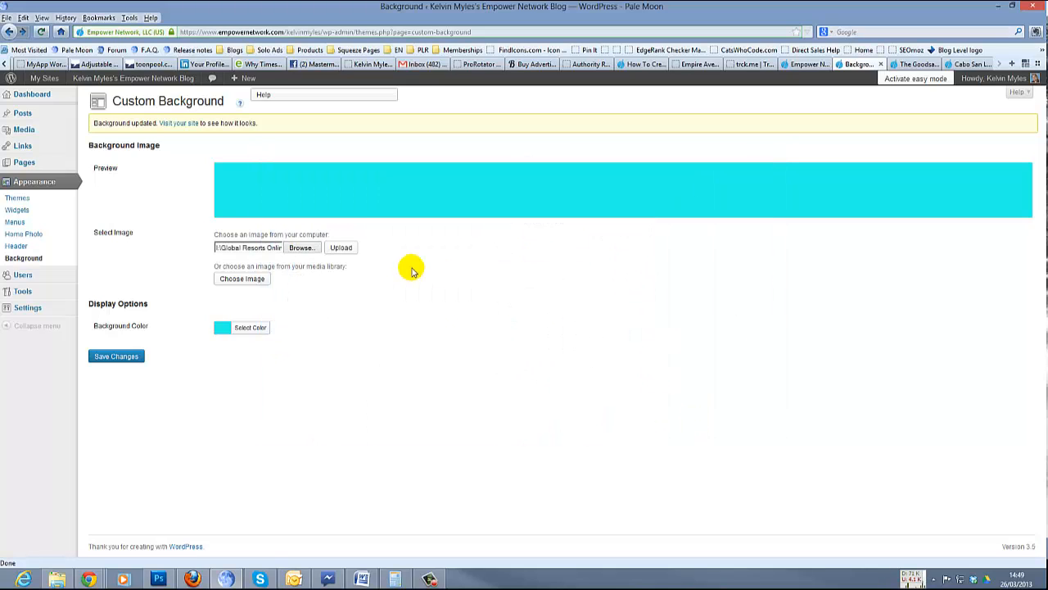
{"action": "left_click", "coordinate": [340, 247]}
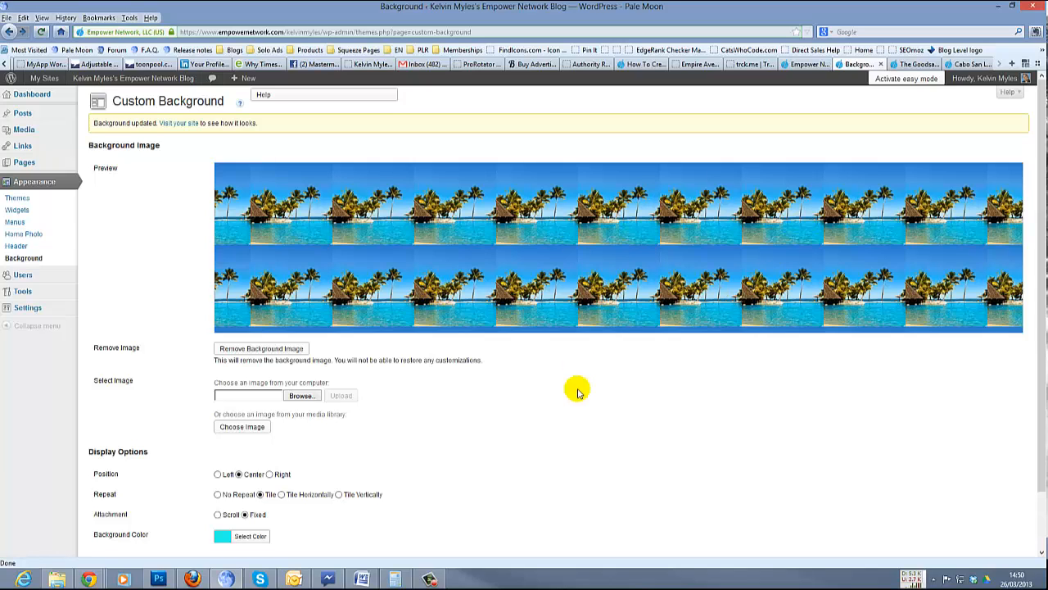
{"action": "scroll", "coordinate": [577, 393], "scroll_direction": "down", "scroll_amount": 1}
{"action": "scroll", "coordinate": [578, 393], "scroll_direction": "down", "scroll_amount": 2}
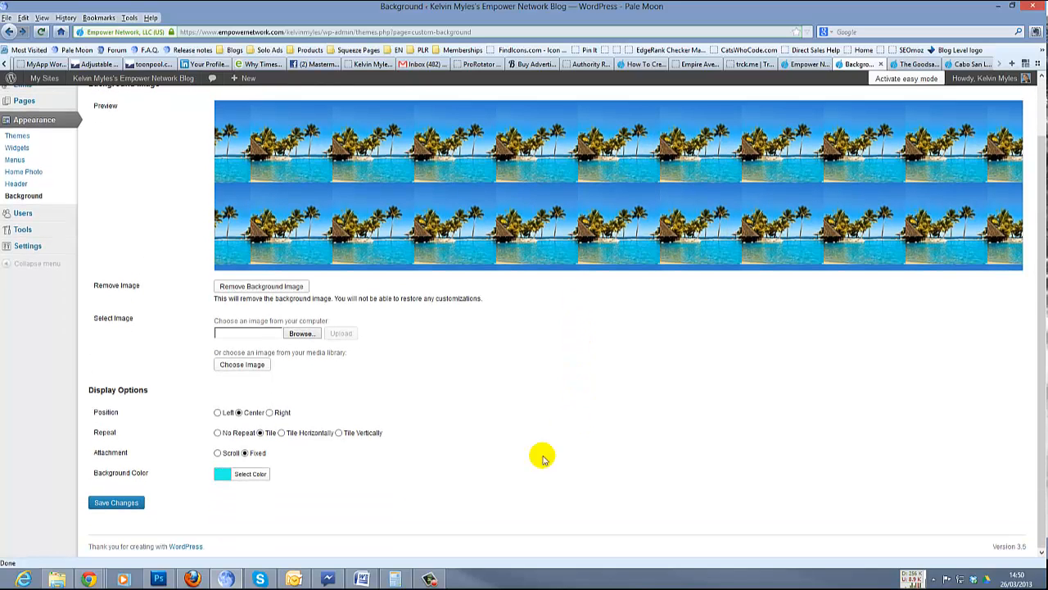
{"action": "left_click", "coordinate": [126, 503]}
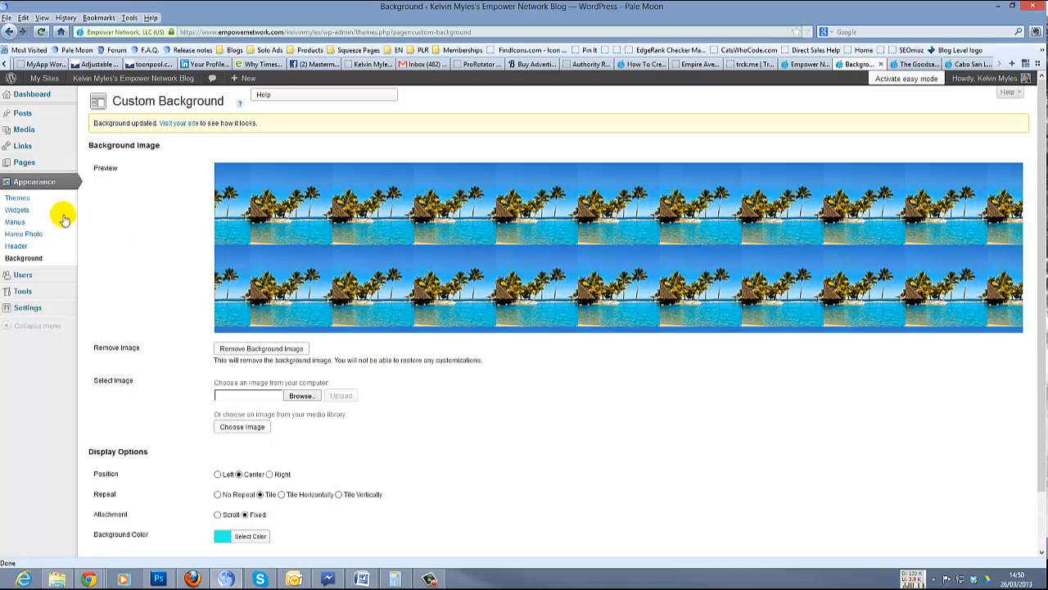
Step: Open the blog's widget settings and examine the sidebar items on the live Cabo San Lucas post
{"action": "left_click", "coordinate": [18, 210]}
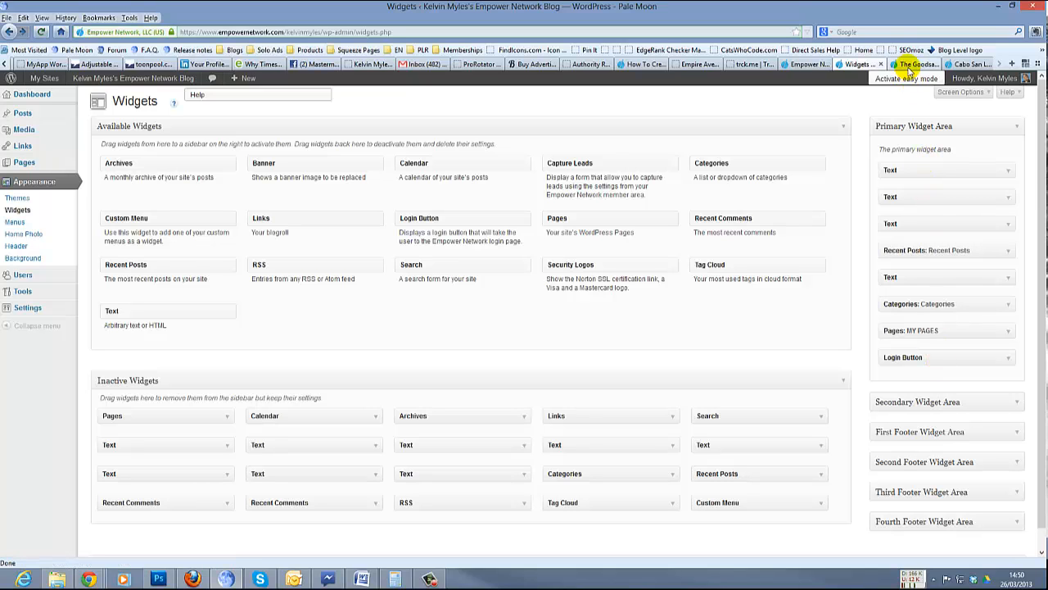
{"action": "left_click", "coordinate": [963, 64]}
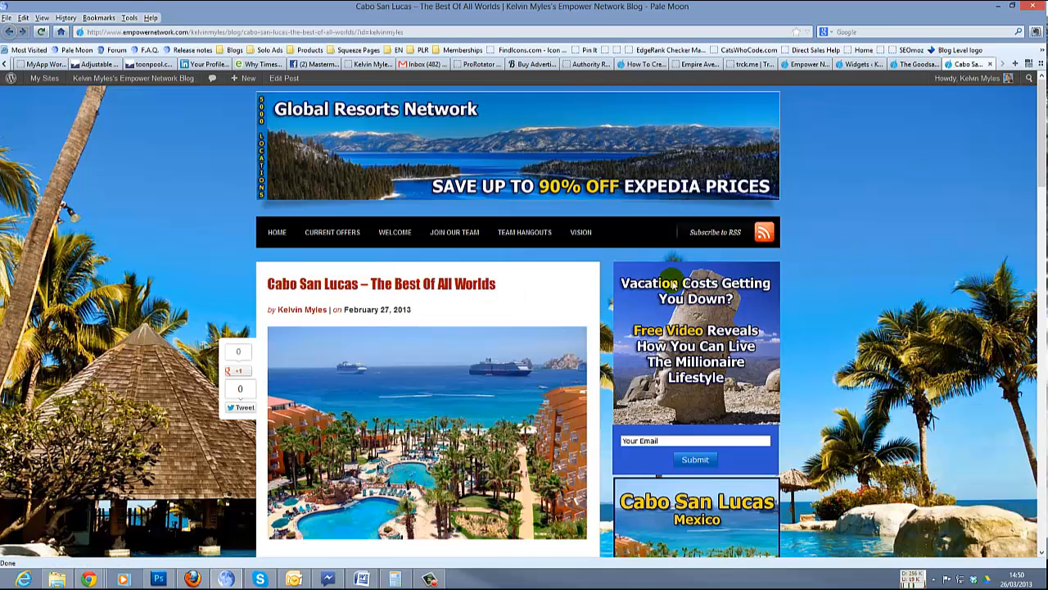
{"action": "scroll", "coordinate": [800, 290], "scroll_direction": "down", "scroll_amount": 2}
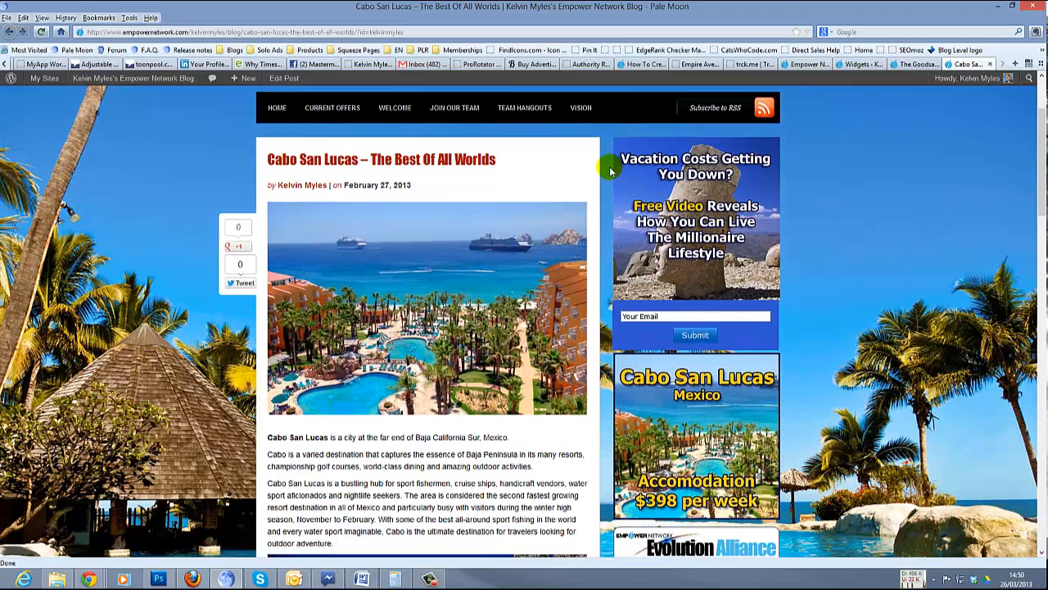
{"action": "scroll", "coordinate": [676, 279], "scroll_direction": "down", "scroll_amount": 3}
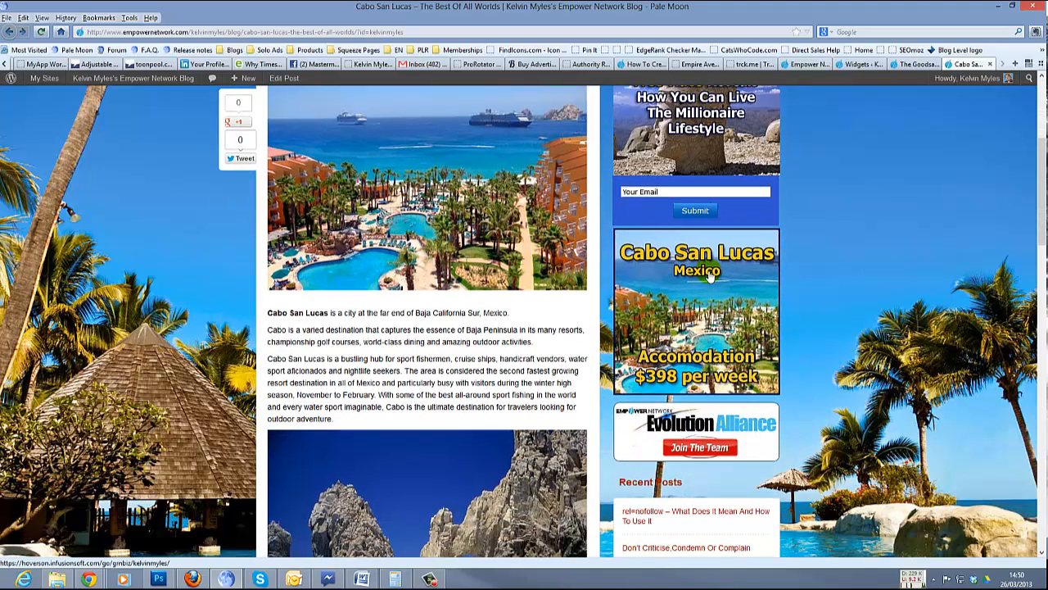
{"action": "scroll", "coordinate": [833, 311], "scroll_direction": "down", "scroll_amount": 3}
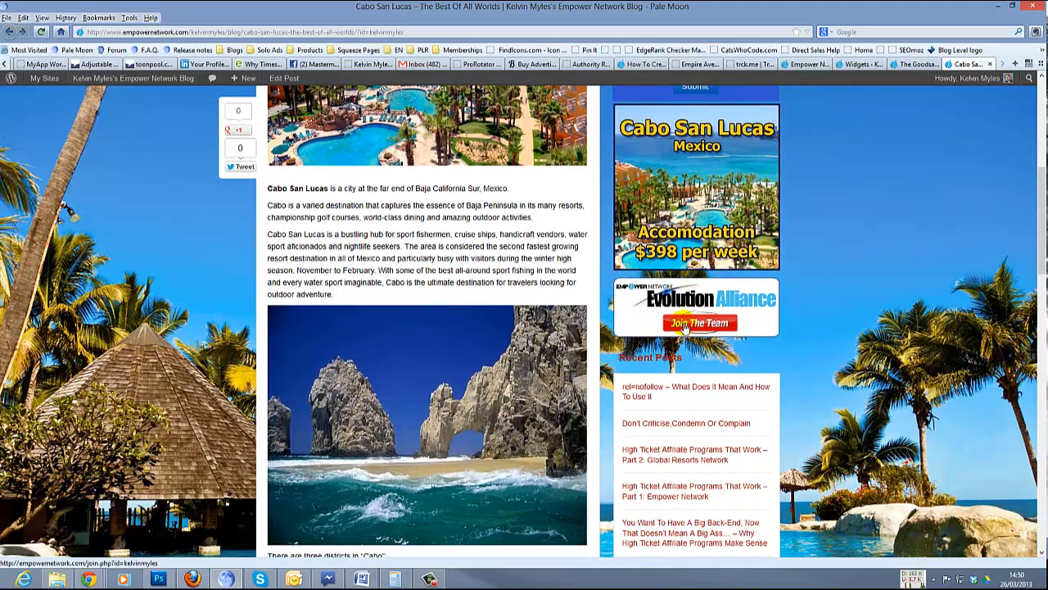
{"action": "scroll", "coordinate": [856, 340], "scroll_direction": "down", "scroll_amount": 5}
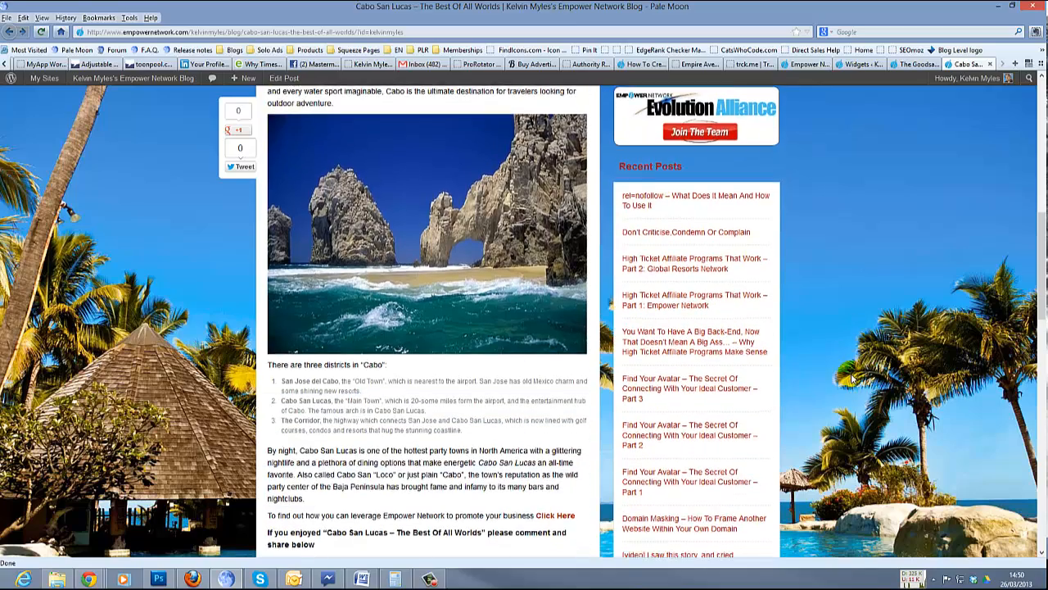
{"action": "scroll", "coordinate": [819, 385], "scroll_direction": "down", "scroll_amount": 15}
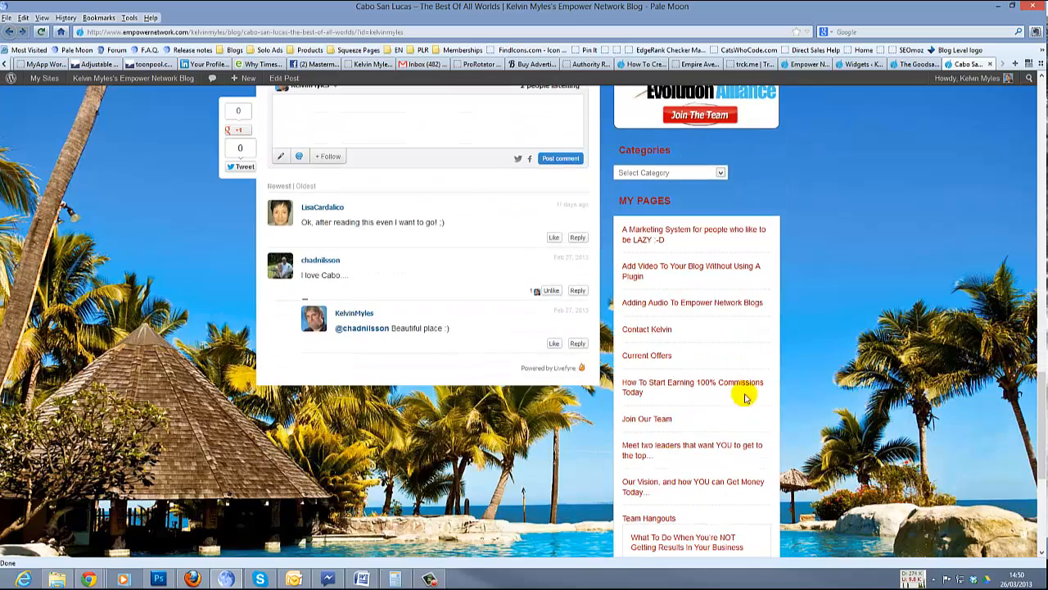
{"action": "scroll", "coordinate": [847, 306], "scroll_direction": "up", "scroll_amount": 3}
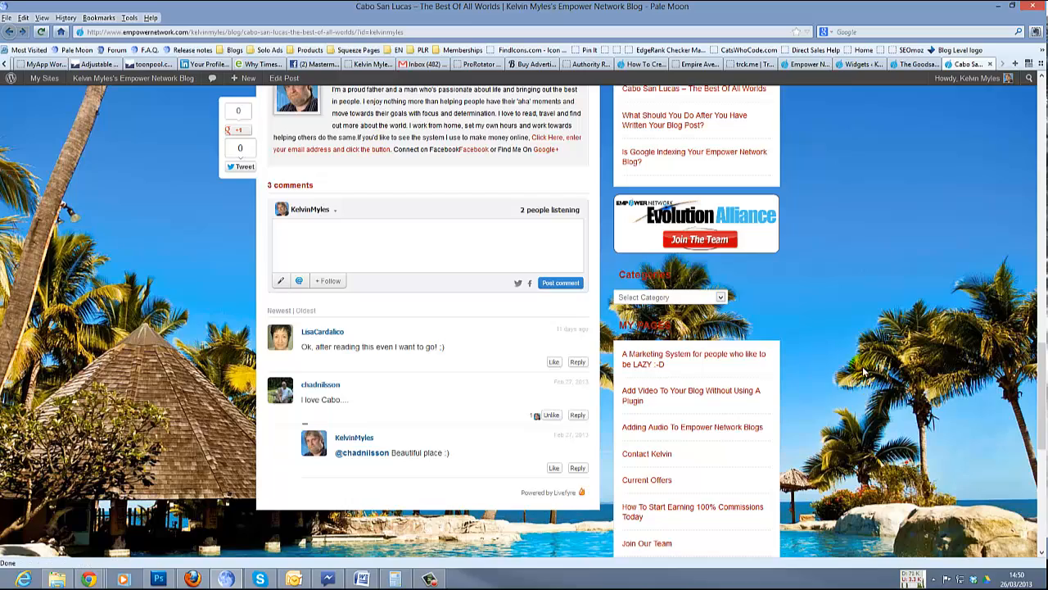
{"action": "scroll", "coordinate": [864, 372], "scroll_direction": "up", "scroll_amount": 20}
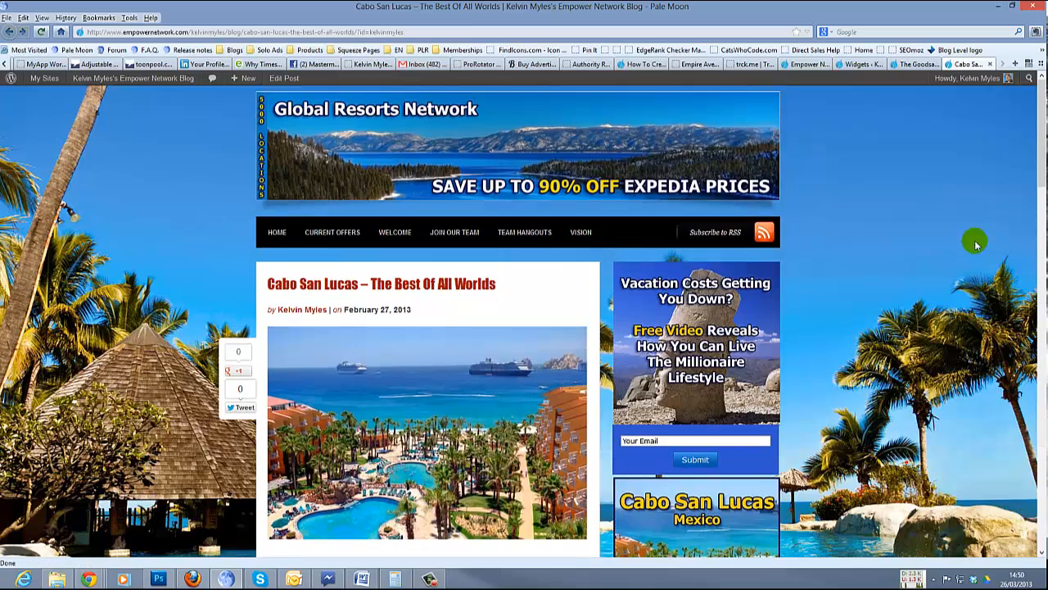
Step: Return to the widget settings and examine the HTML code in the first Text widget of the Primary Widget Area
{"action": "left_click", "coordinate": [860, 64]}
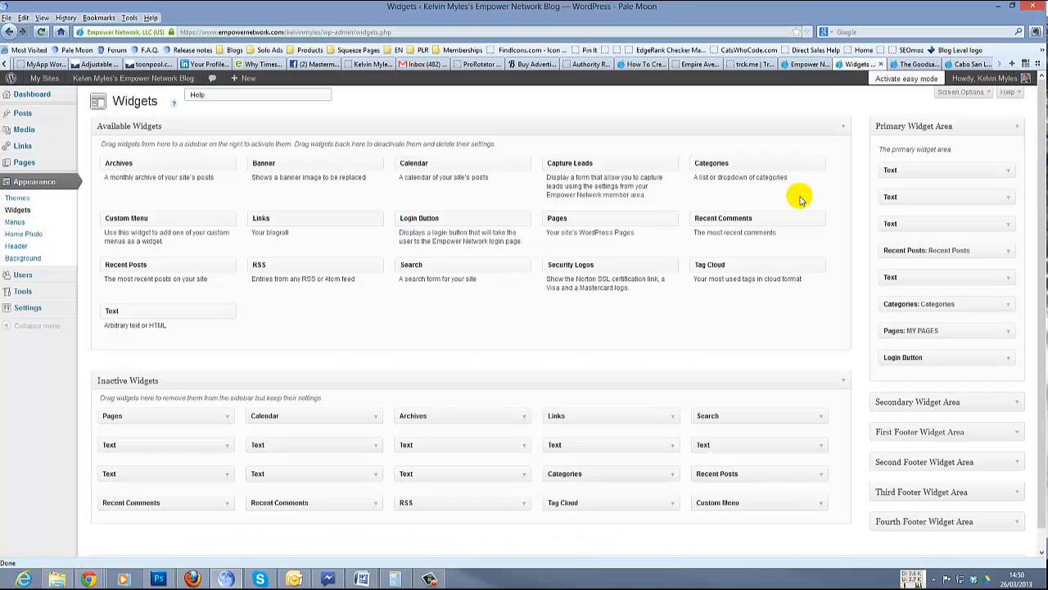
{"action": "left_click", "coordinate": [1008, 172]}
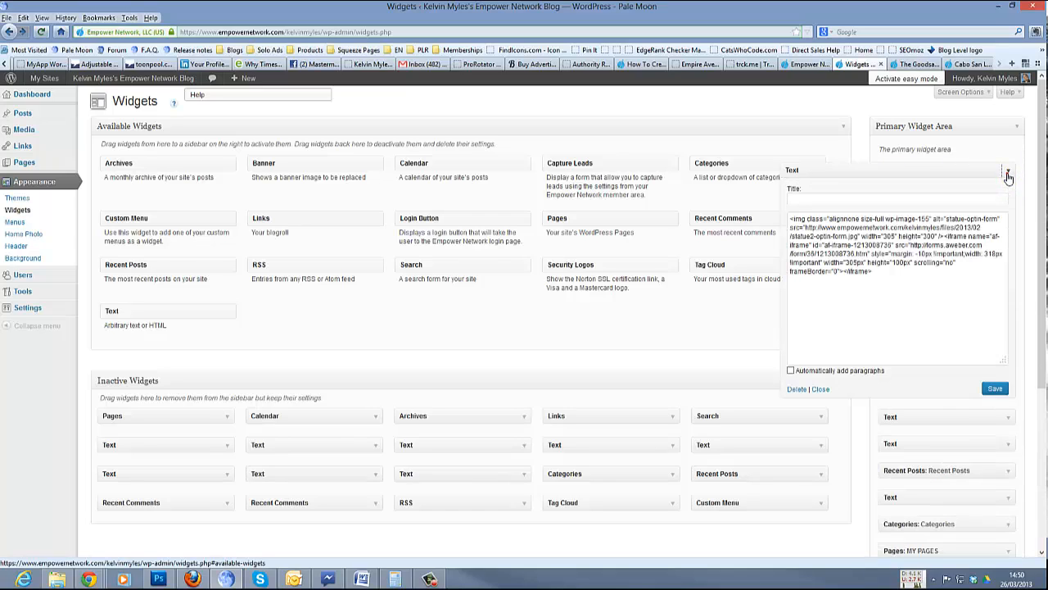
{"action": "left_click", "coordinate": [884, 271]}
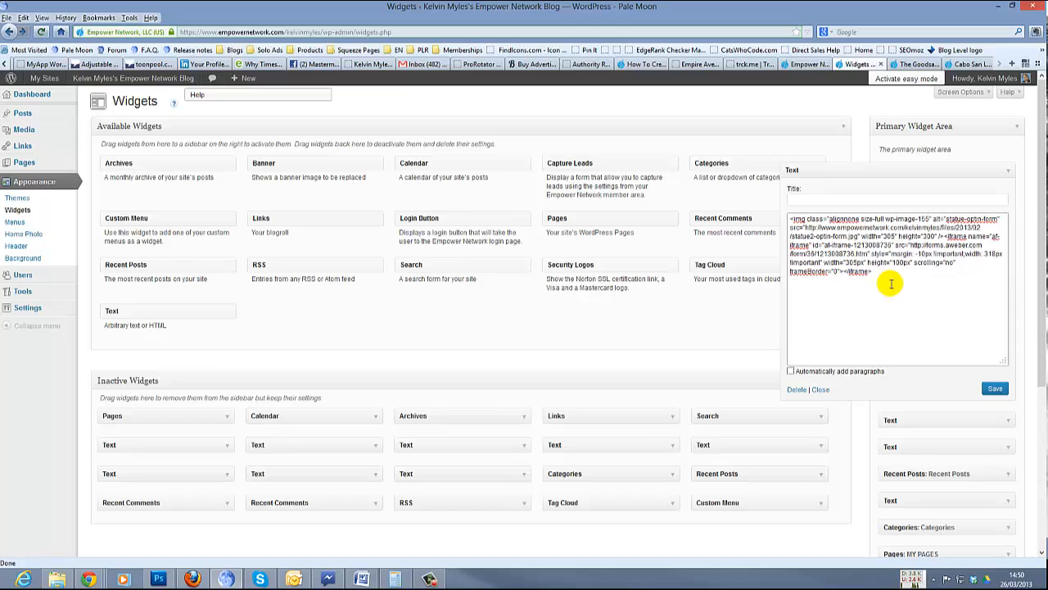
{"action": "left_click", "coordinate": [1008, 172]}
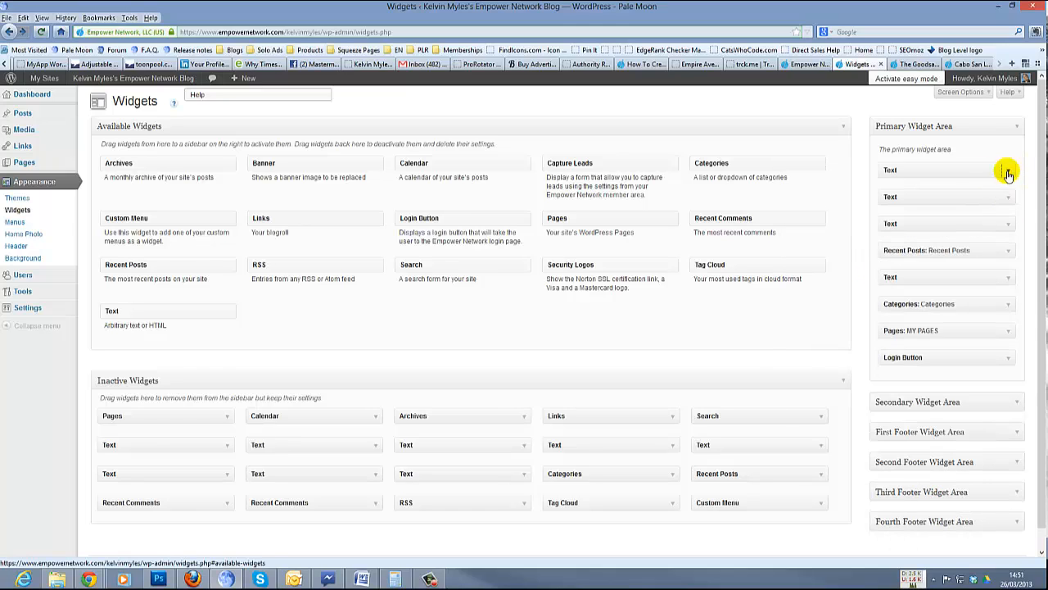
Step: Start a new blog post and select statue2-optin-form.jpg from the media library for it
{"action": "mouse_move", "coordinate": [26, 119]}
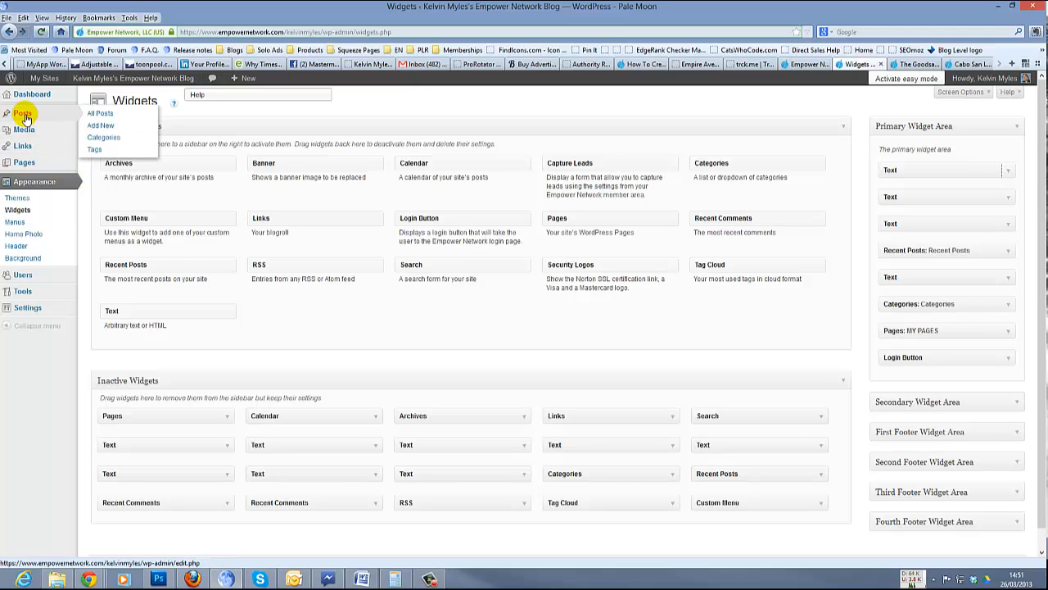
{"action": "left_click", "coordinate": [102, 113]}
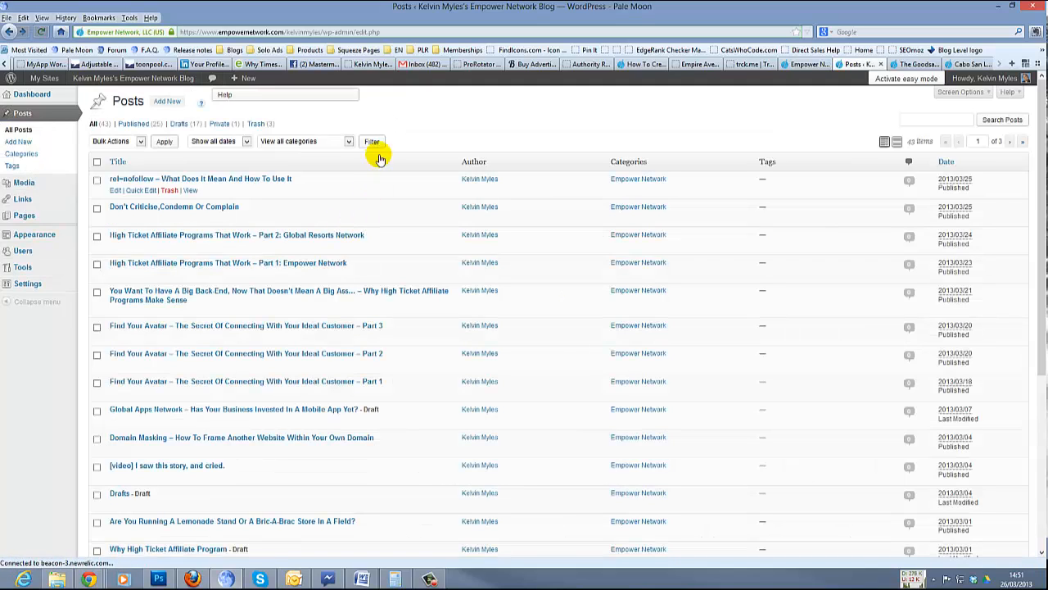
{"action": "left_click", "coordinate": [19, 144]}
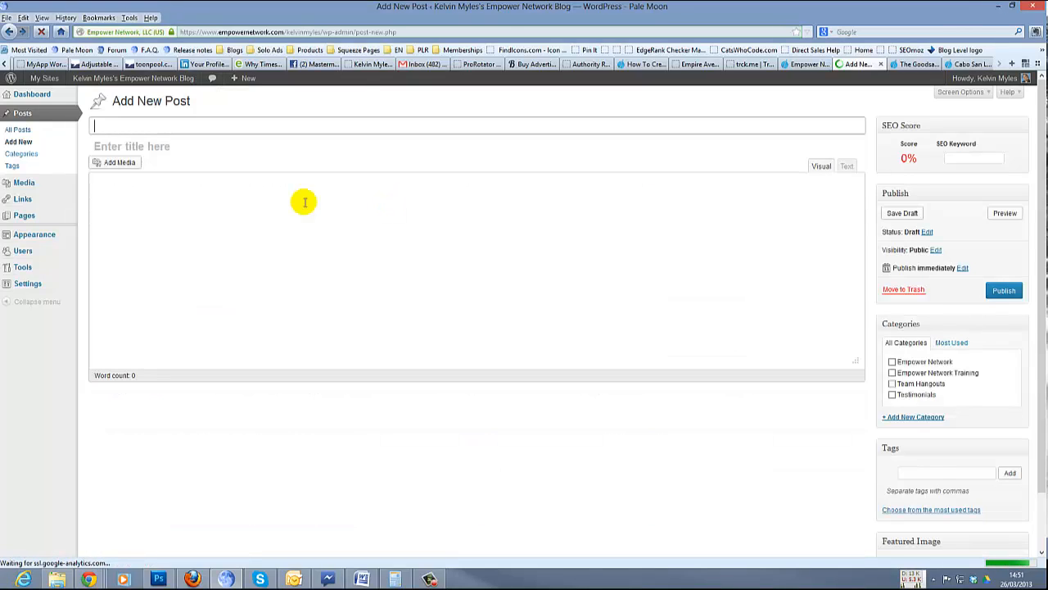
{"action": "left_click", "coordinate": [180, 253]}
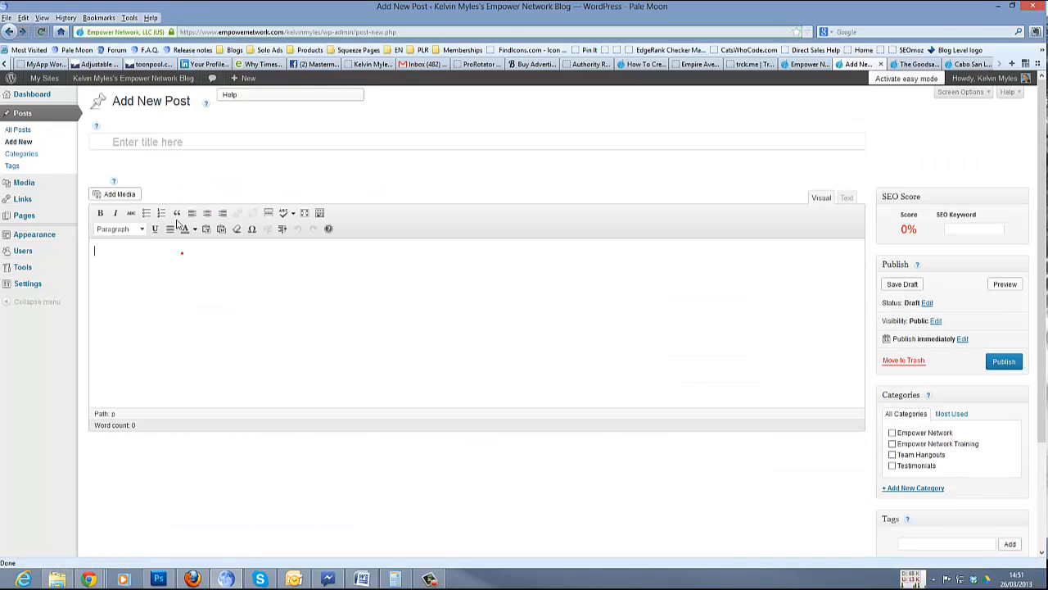
{"action": "left_click", "coordinate": [120, 196]}
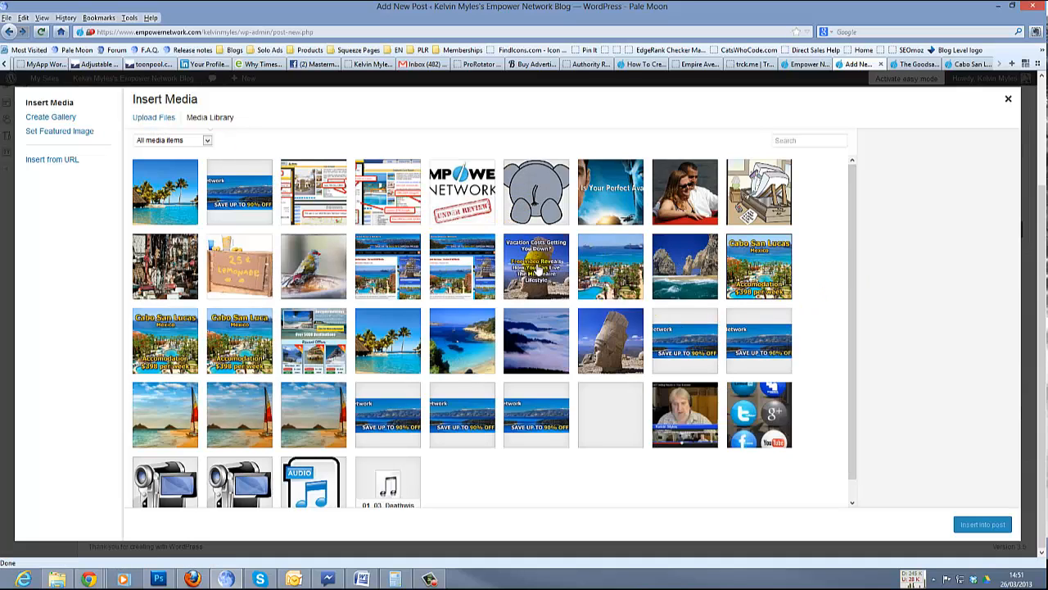
{"action": "left_click", "coordinate": [533, 267]}
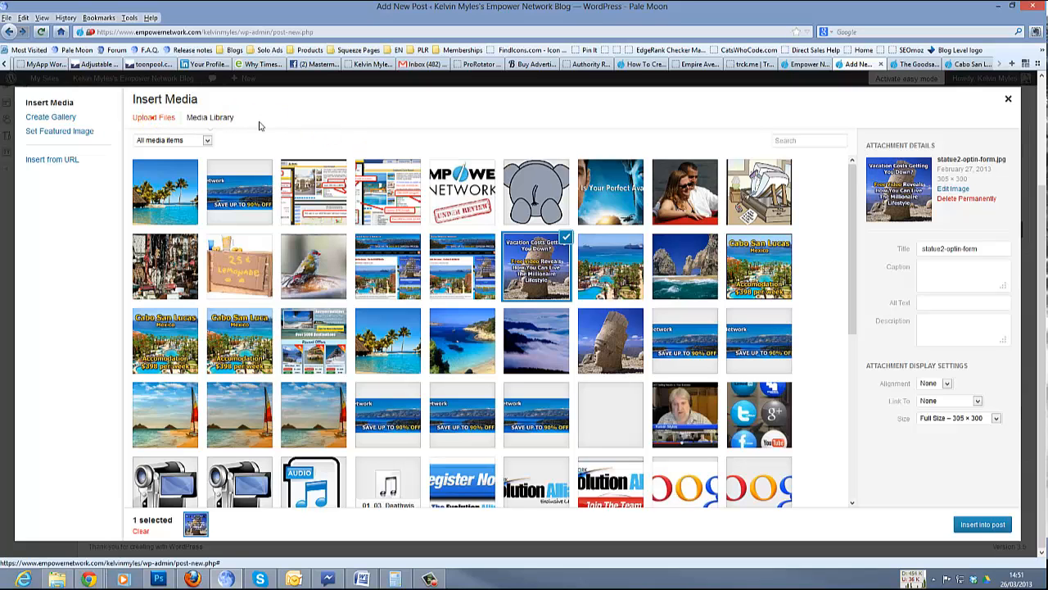
Step: Upload villa-del-palmar-cabo-san-lucas-01.jpg from the Empower Blog Makeover folder to the media library and show its attachment details
{"action": "left_click", "coordinate": [154, 117]}
{"action": "left_click", "coordinate": [569, 315]}
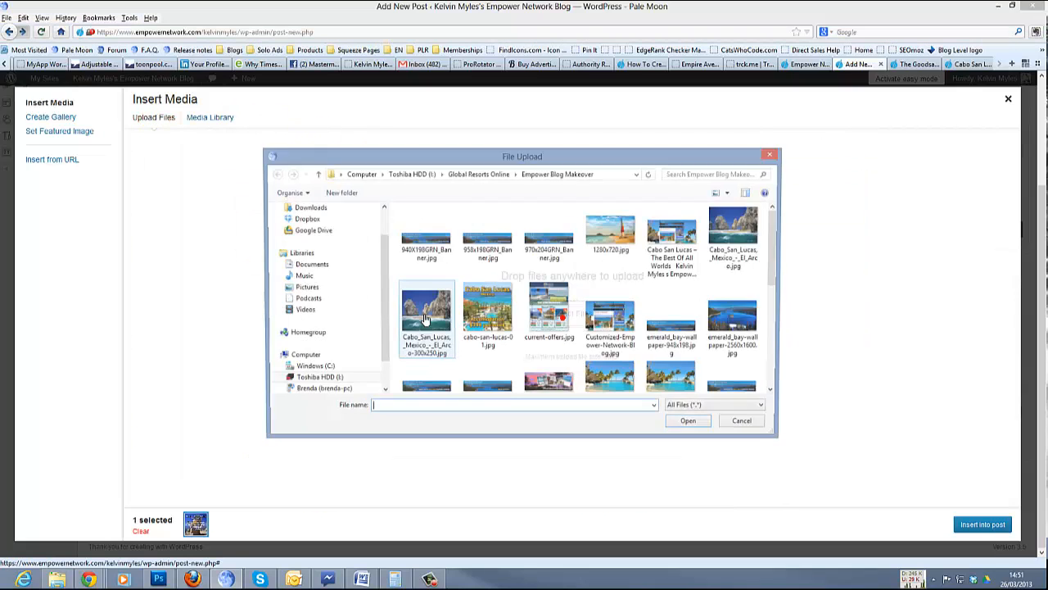
{"action": "left_click_drag", "start_coordinate": [779, 257], "coordinate": [777, 319]}
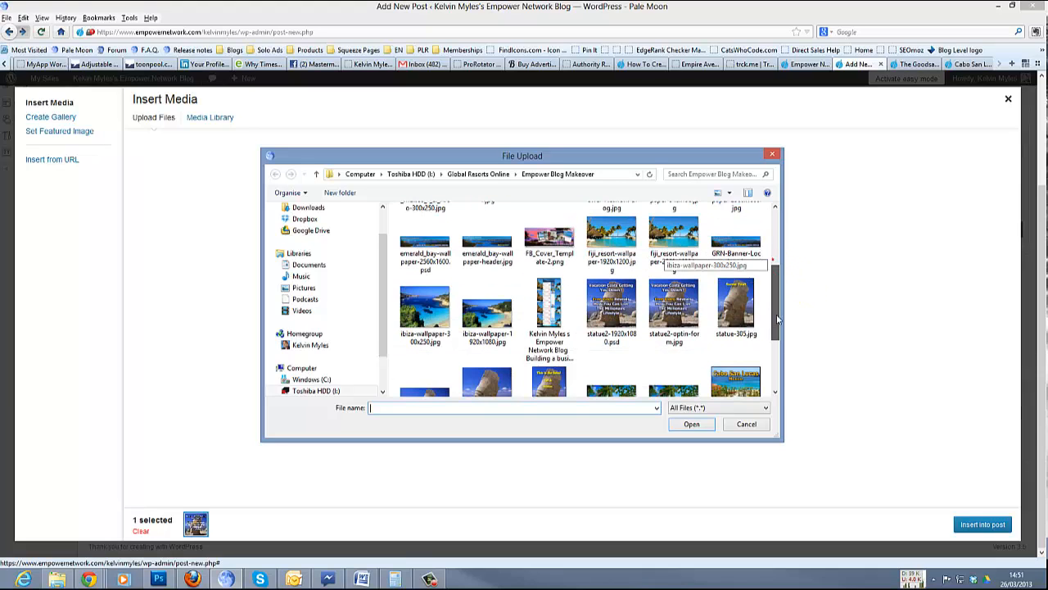
{"action": "left_click", "coordinate": [674, 308]}
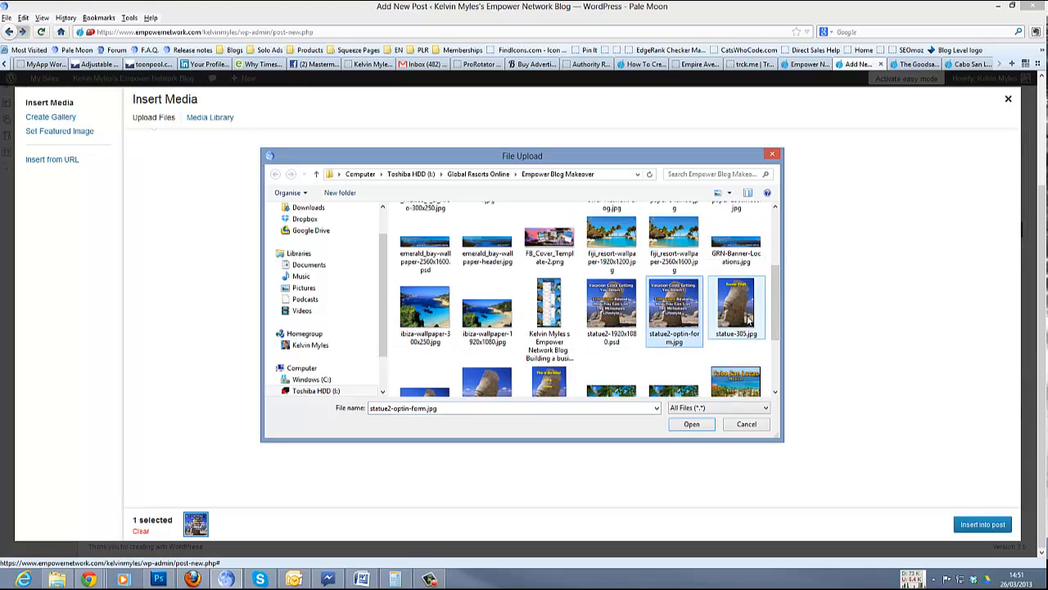
{"action": "left_click", "coordinate": [748, 321]}
{"action": "left_click_drag", "start_coordinate": [777, 328], "coordinate": [775, 363]}
{"action": "left_click", "coordinate": [567, 344]}
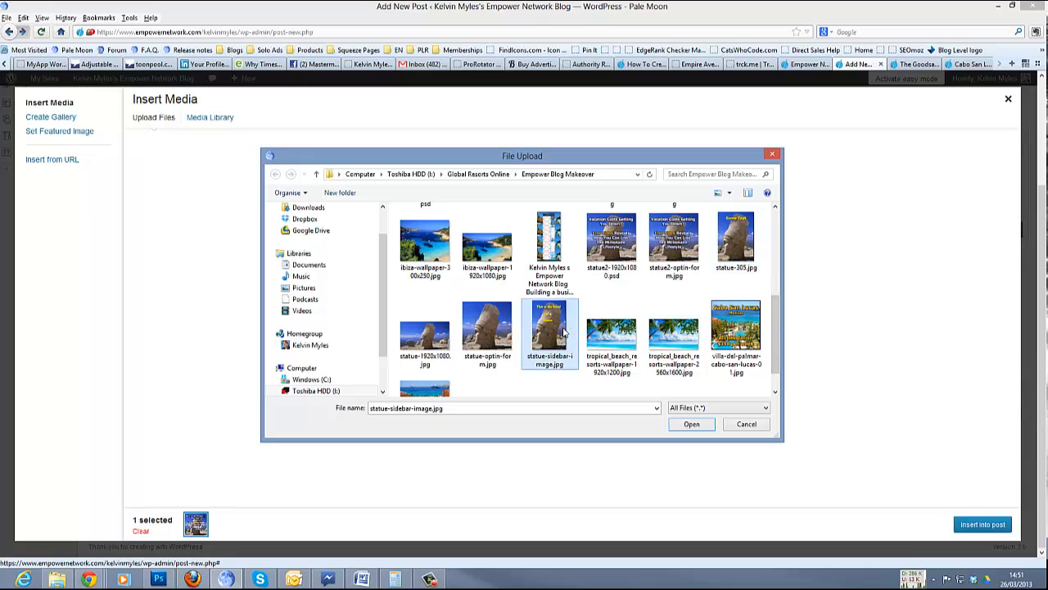
{"action": "left_click", "coordinate": [746, 340]}
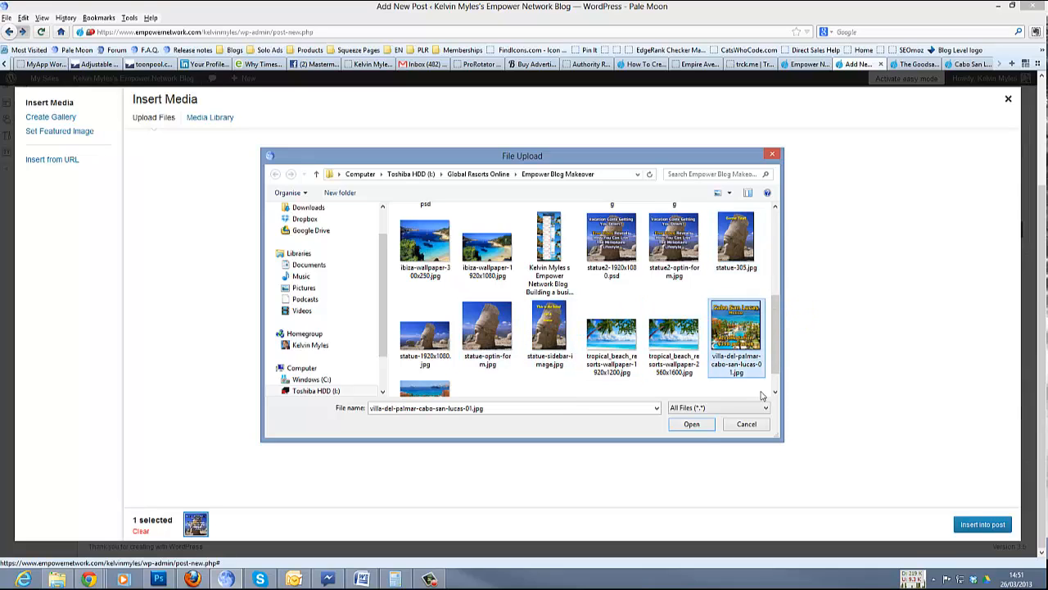
{"action": "left_click", "coordinate": [694, 425]}
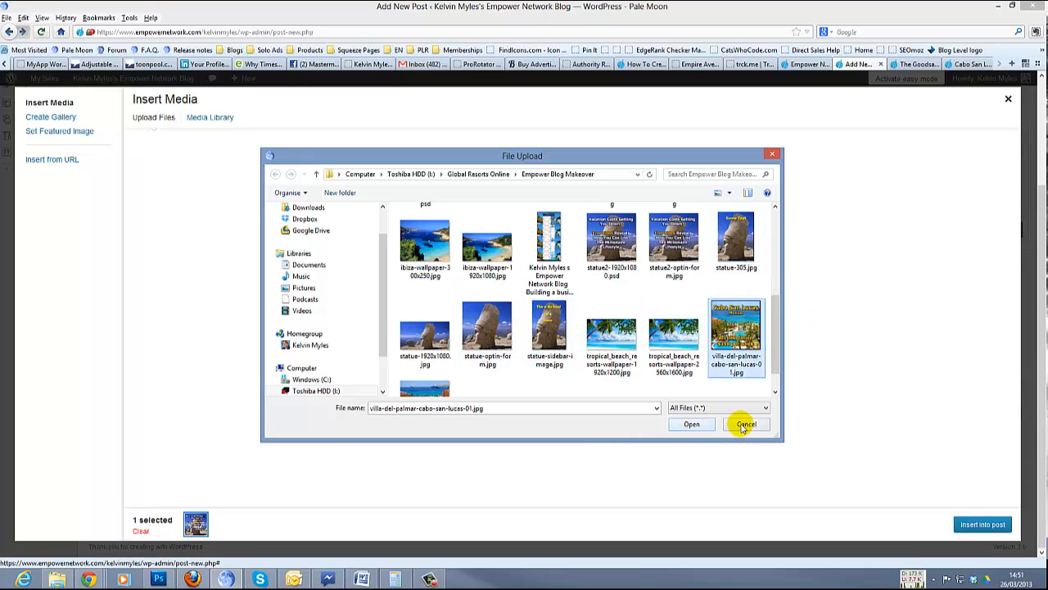
{"action": "left_click", "coordinate": [693, 425]}
{"action": "left_click", "coordinate": [690, 423]}
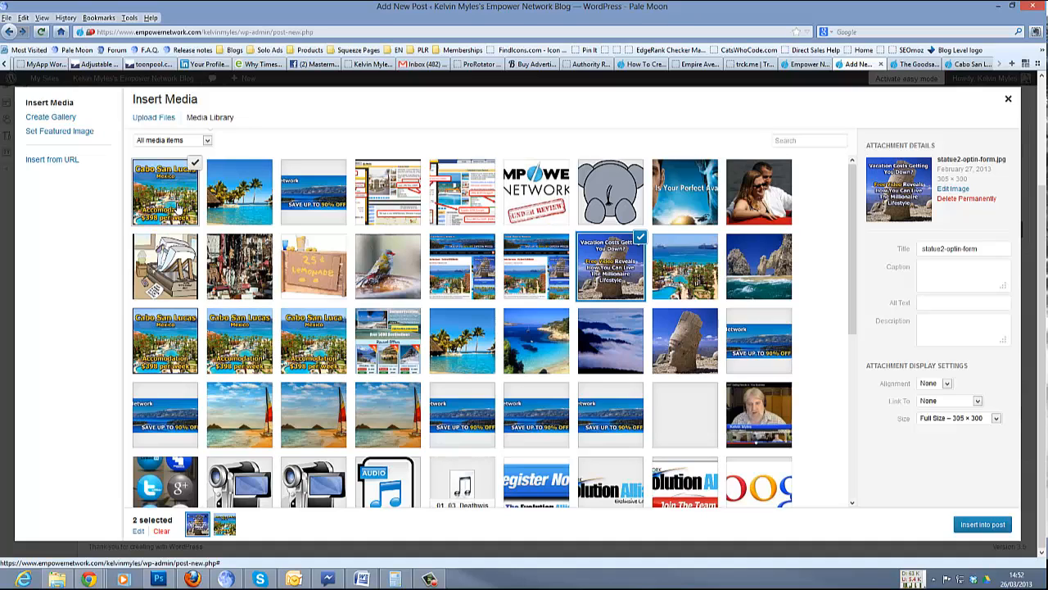
{"action": "left_click", "coordinate": [177, 206]}
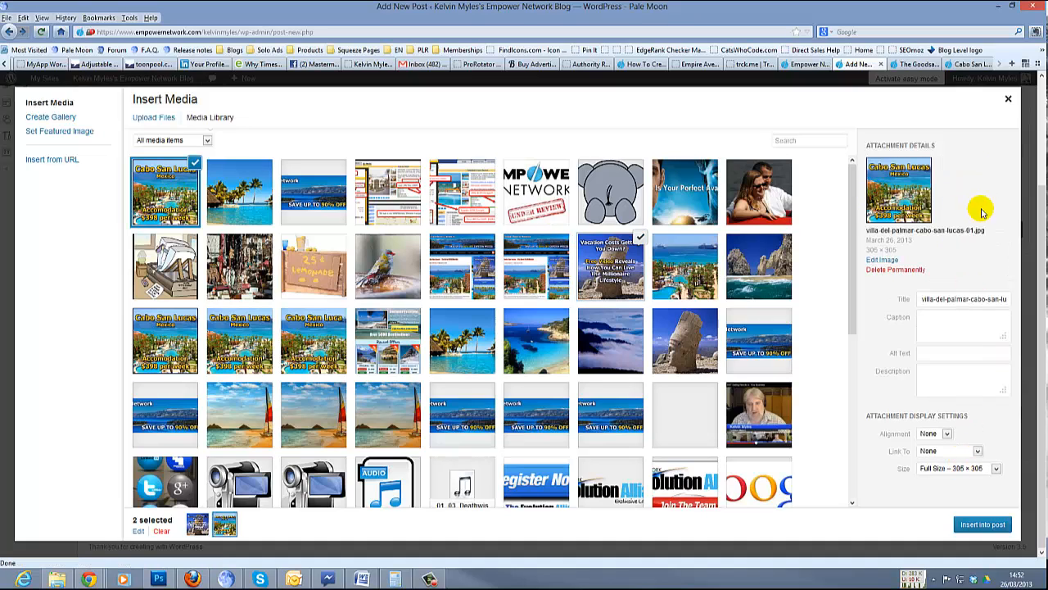
Step: Insert the selected statue2-optin-form and villa-del-palmar-cabo-san-lucas-01 images into the new post's body at full size
{"action": "left_click", "coordinate": [1008, 100]}
{"action": "left_click", "coordinate": [374, 311]}
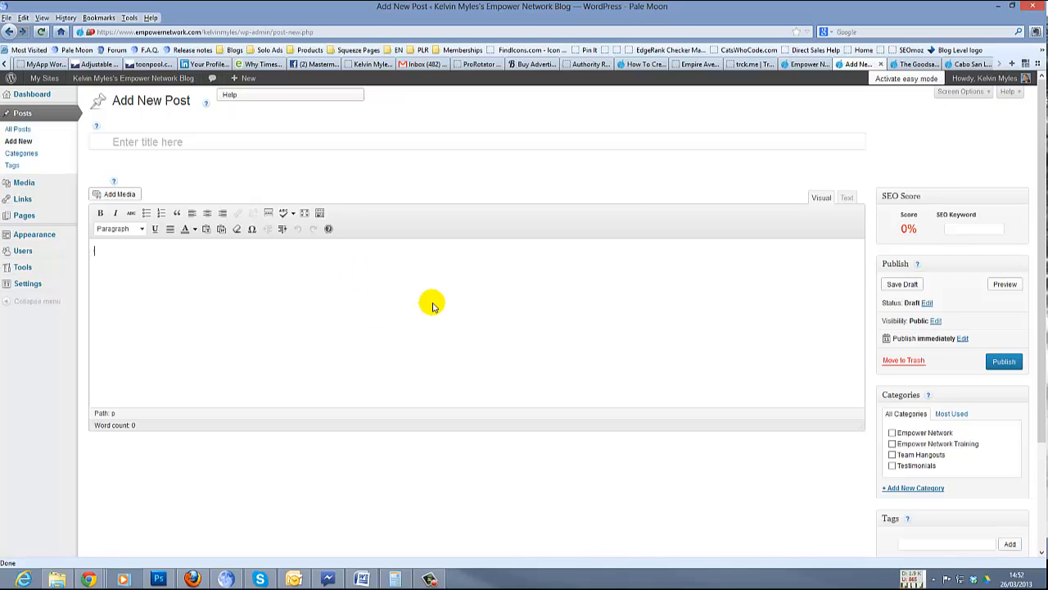
{"action": "left_click", "coordinate": [126, 196]}
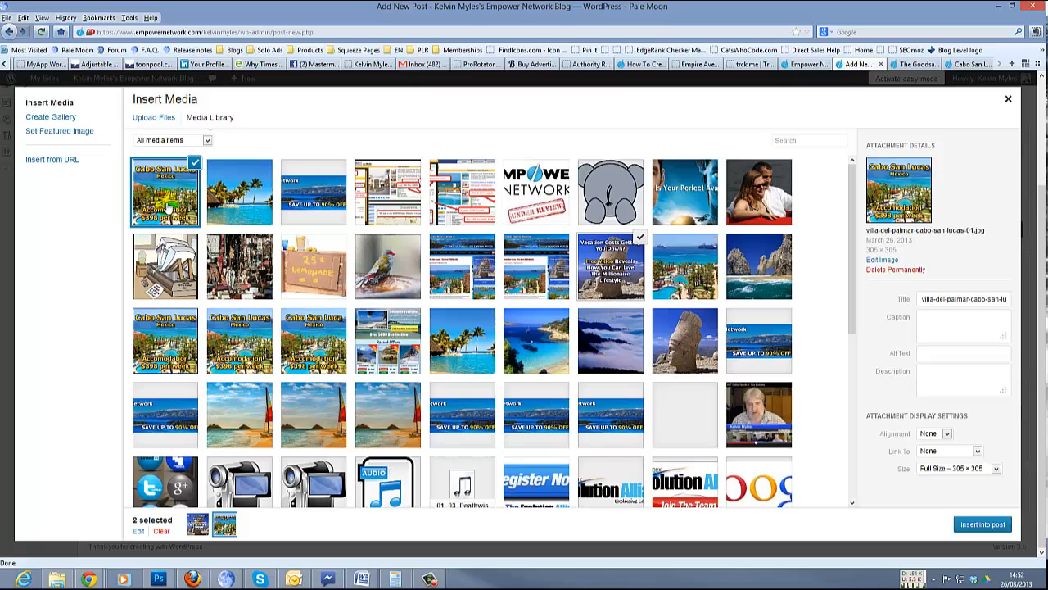
{"action": "left_click", "coordinate": [978, 524]}
{"action": "left_click", "coordinate": [342, 269]}
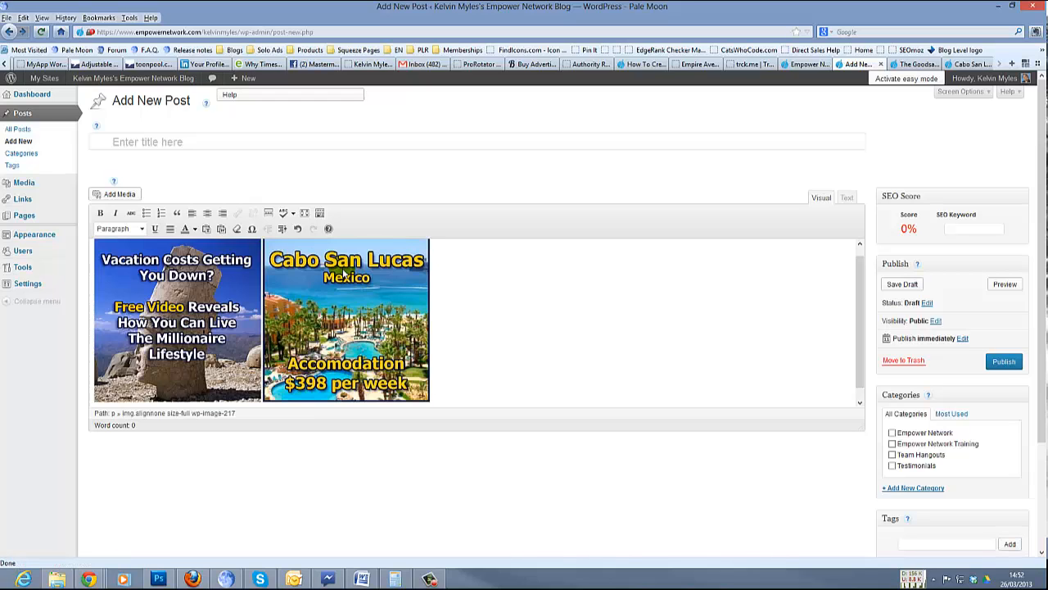
Step: Delete the statue image with the "Vacation Costs Getting You Down?" text from the post body
{"action": "left_click", "coordinate": [227, 322]}
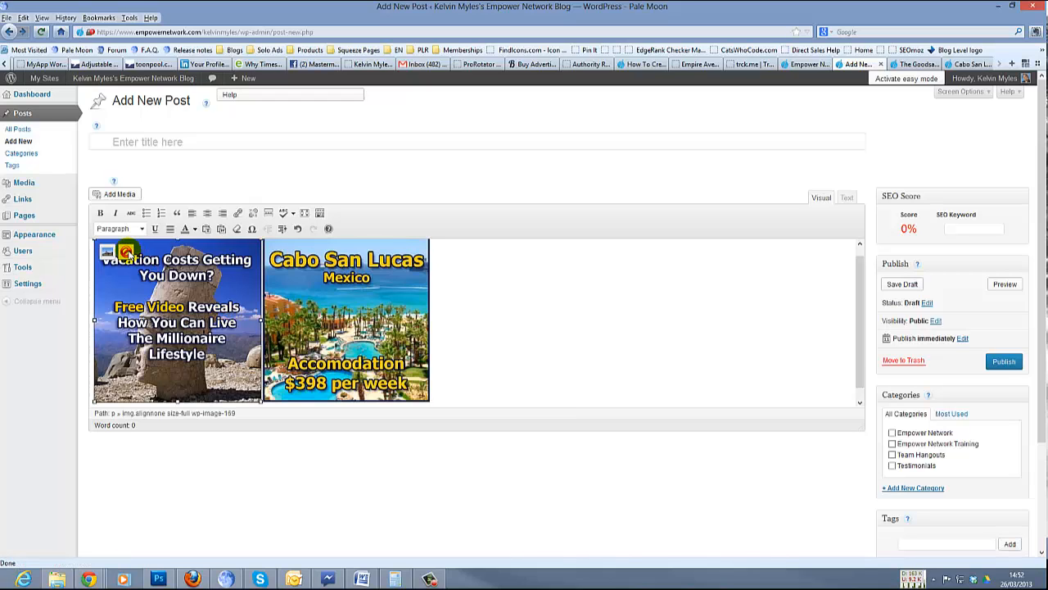
{"action": "left_click", "coordinate": [125, 251]}
{"action": "left_click", "coordinate": [301, 303]}
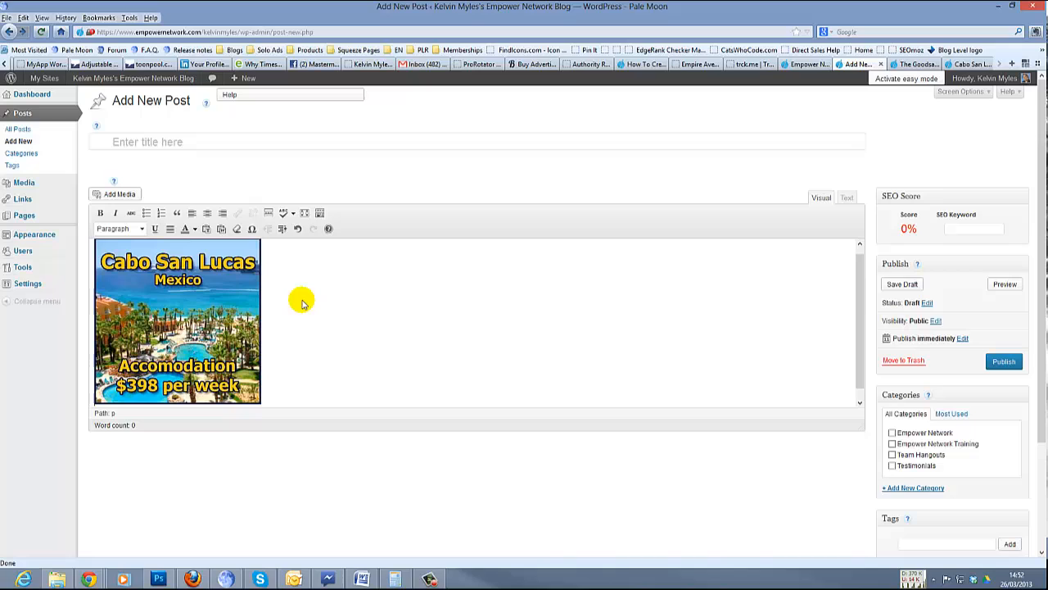
{"action": "left_click", "coordinate": [218, 310]}
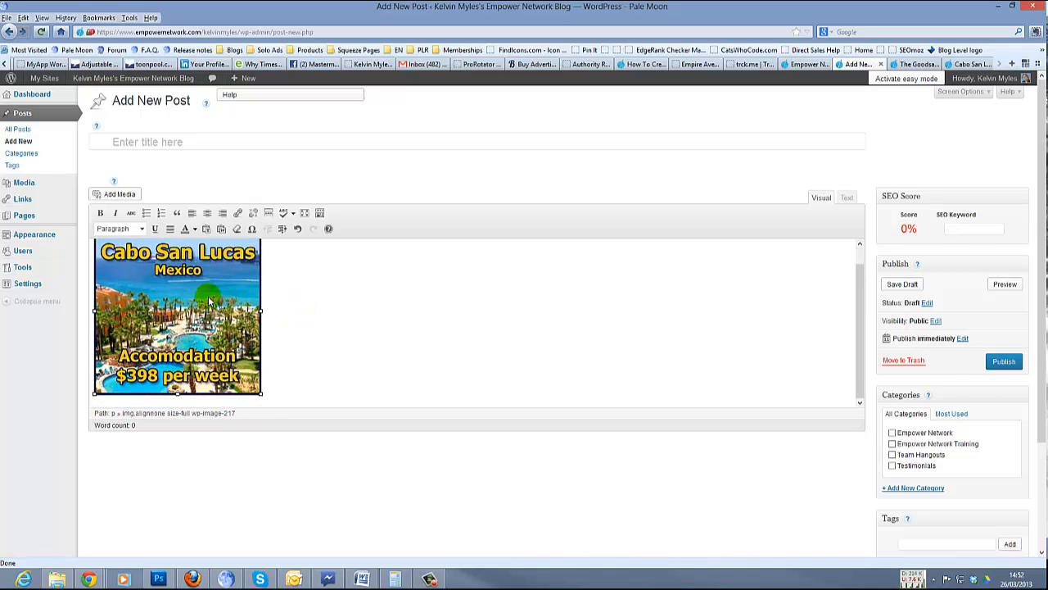
{"action": "scroll", "coordinate": [285, 309], "scroll_direction": "up", "scroll_amount": 2}
{"action": "scroll", "coordinate": [287, 309], "scroll_direction": "up", "scroll_amount": 2}
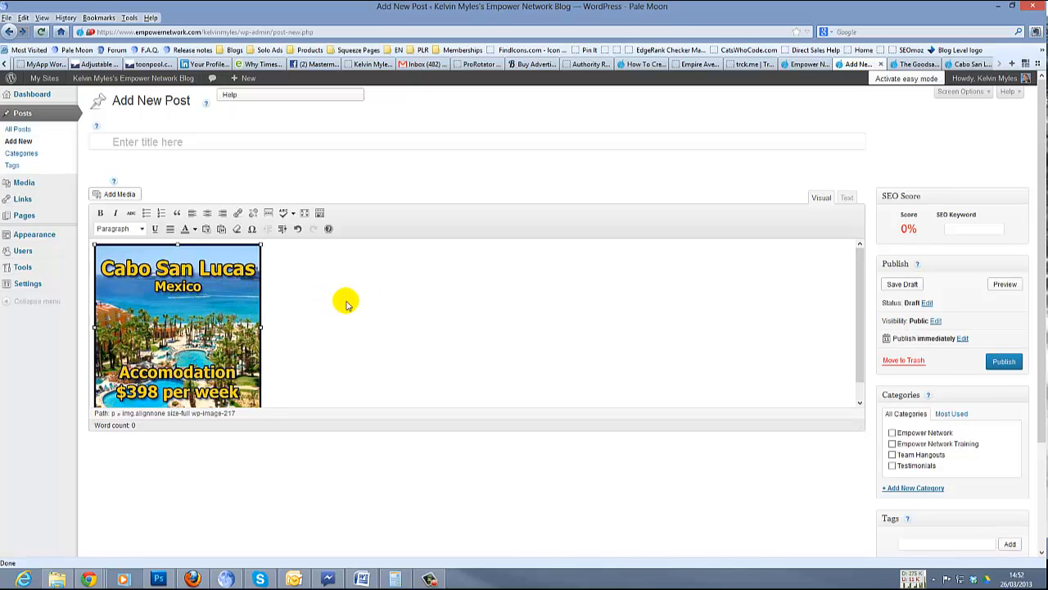
{"action": "scroll", "coordinate": [345, 303], "scroll_direction": "down", "scroll_amount": 1}
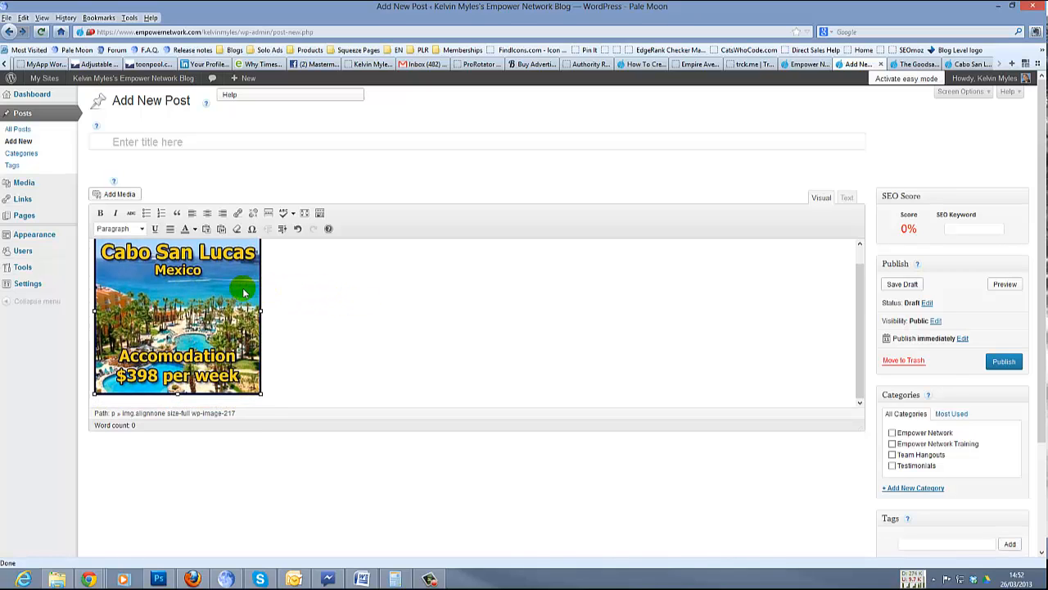
{"action": "left_click", "coordinate": [237, 214]}
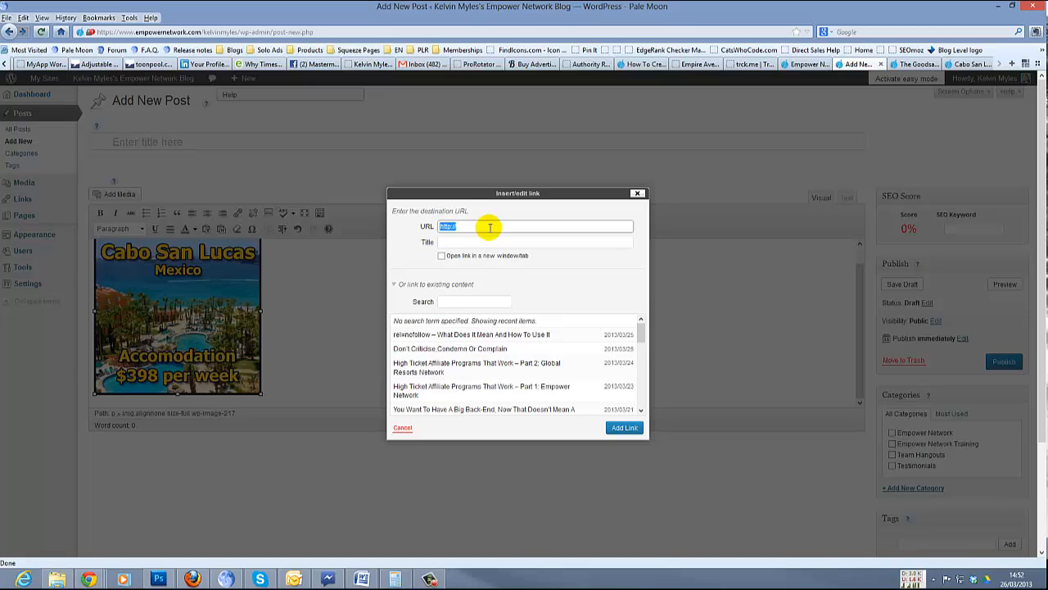
{"action": "left_click", "coordinate": [489, 227]}
{"action": "left_click", "coordinate": [484, 241]}
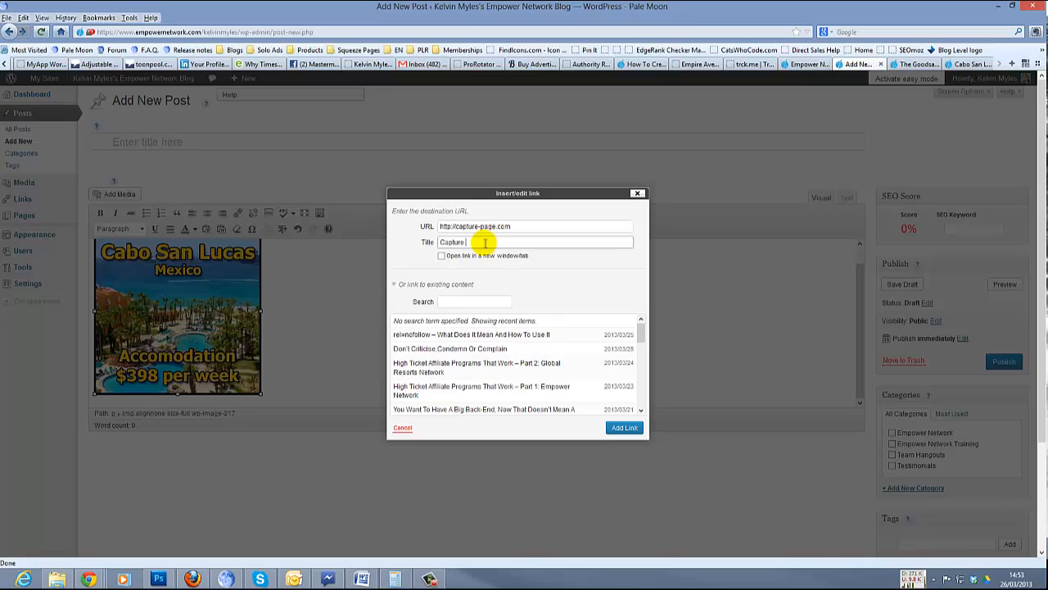
{"action": "left_click", "coordinate": [442, 256]}
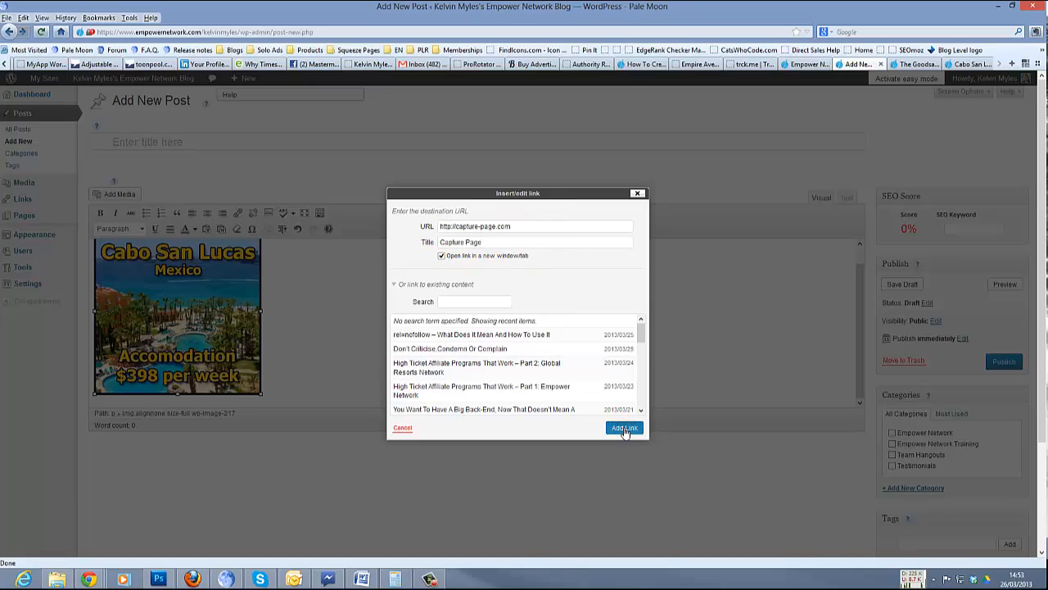
{"action": "left_click", "coordinate": [624, 427]}
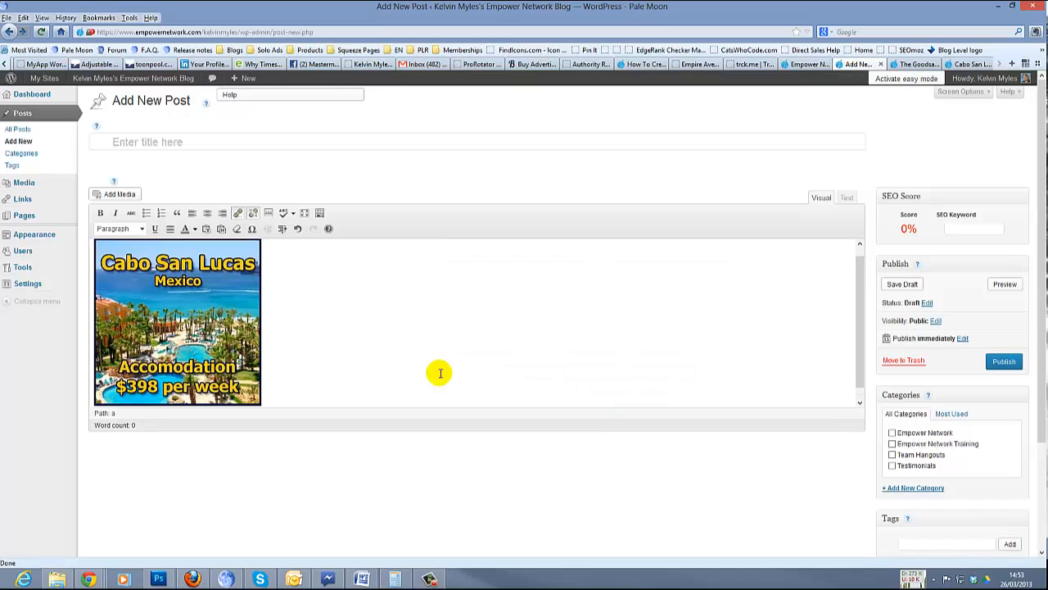
{"action": "left_click", "coordinate": [191, 307]}
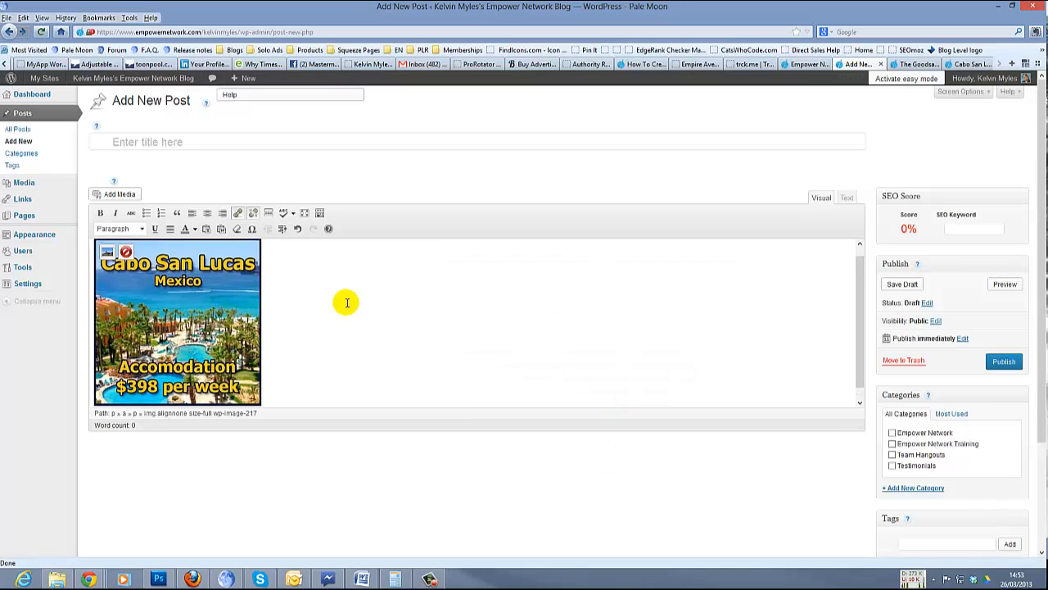
Step: Show the post's HTML source and copy the entire code of the linked Cabo San Lucas image
{"action": "left_click", "coordinate": [846, 199]}
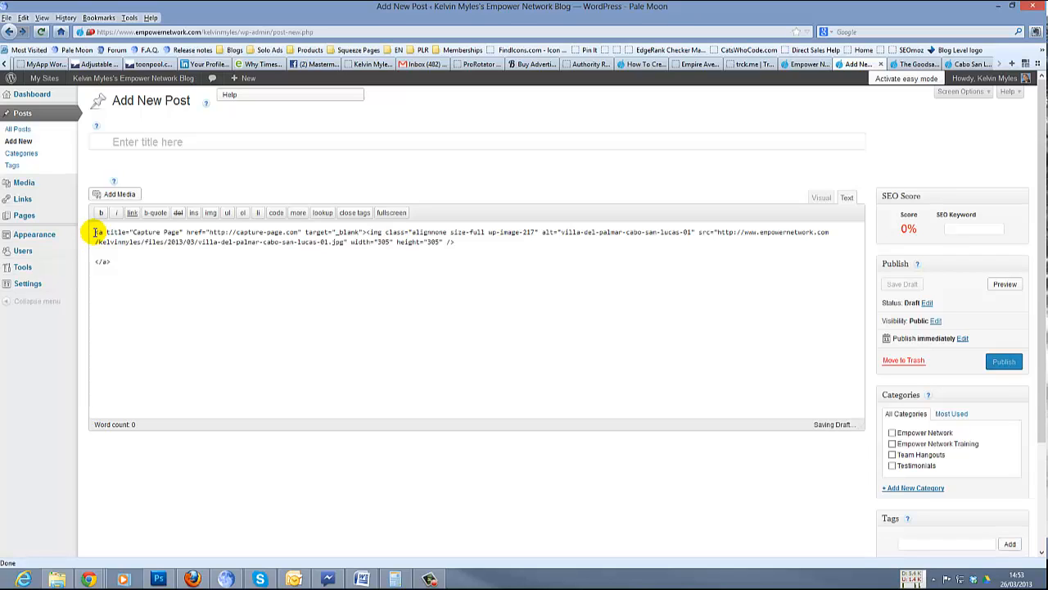
{"action": "left_click_drag", "start_coordinate": [95, 231], "coordinate": [460, 260]}
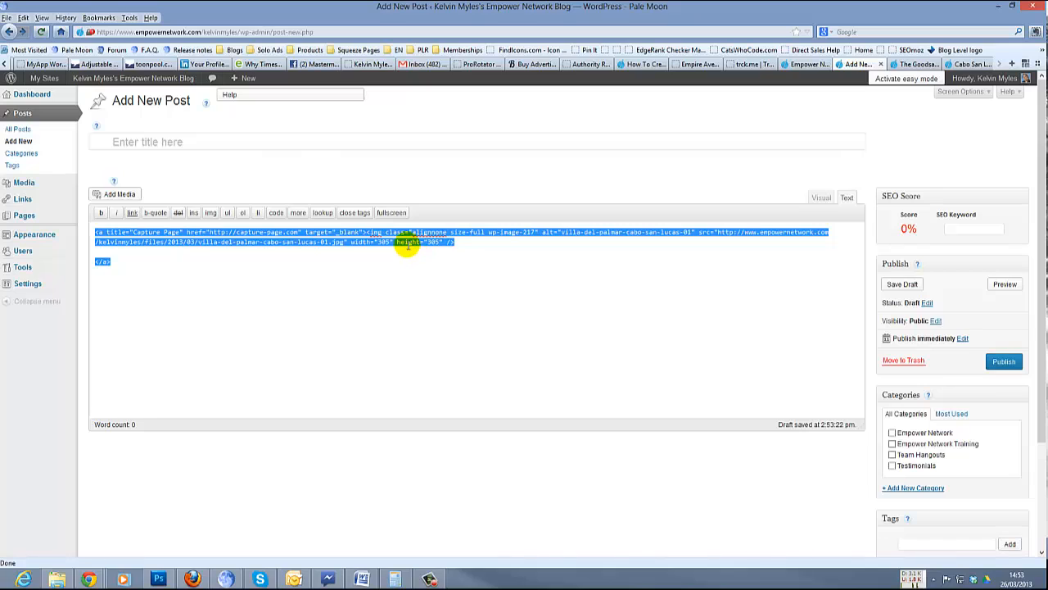
{"action": "right_click", "coordinate": [405, 242]}
{"action": "left_click", "coordinate": [442, 276]}
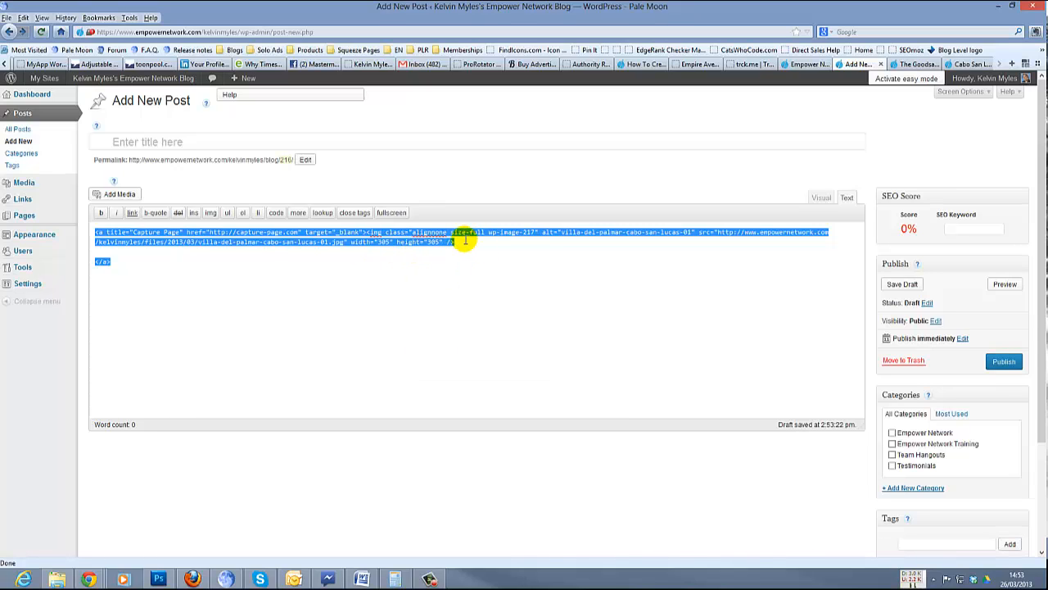
{"action": "left_click", "coordinate": [458, 243]}
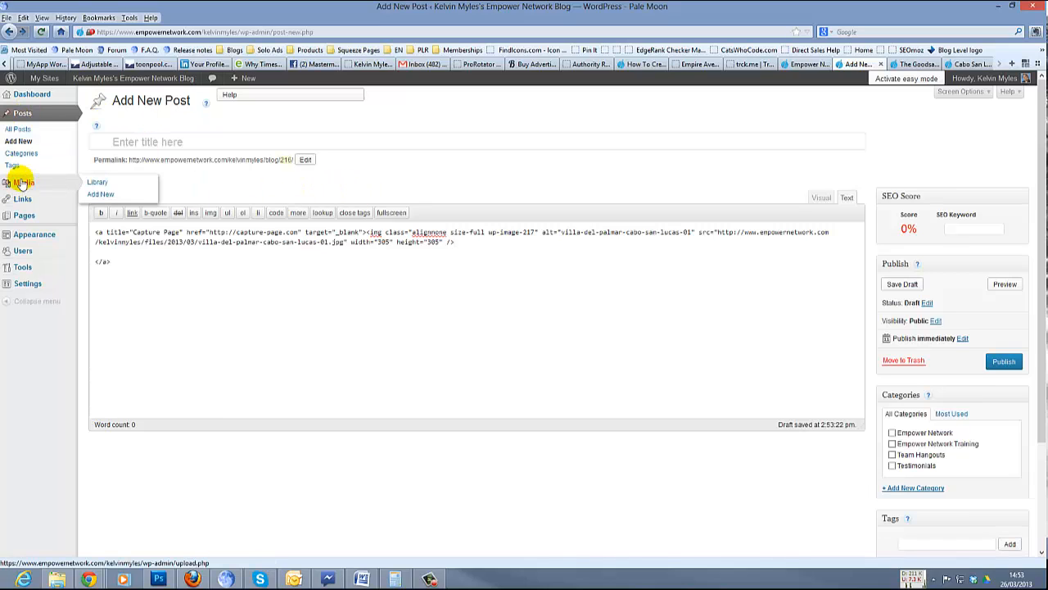
Step: Open the blog's widget settings and add a new Text widget as the first item of the Primary Widget Area
{"action": "mouse_move", "coordinate": [25, 235]}
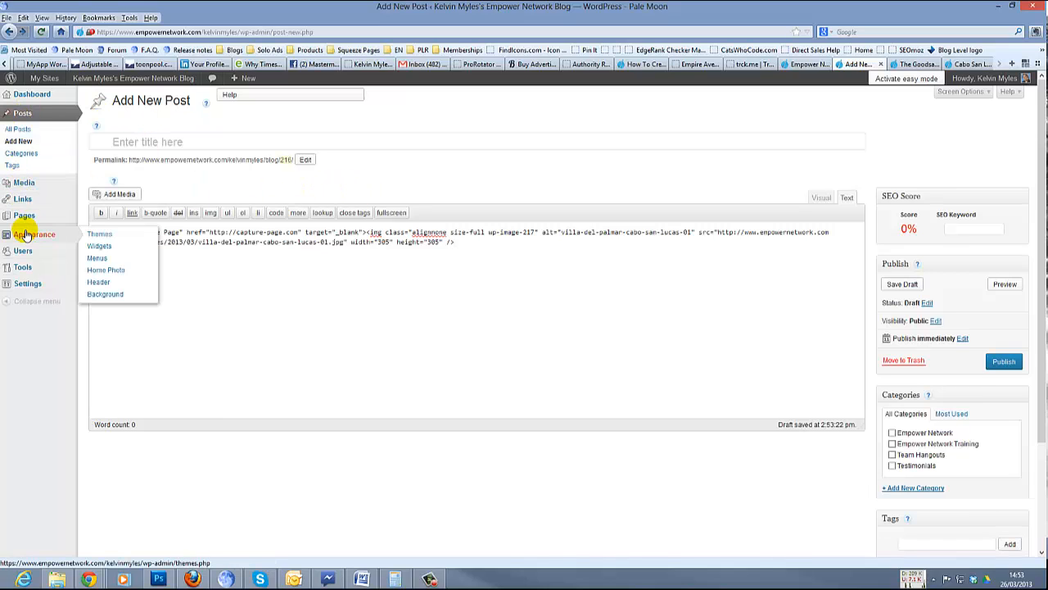
{"action": "left_click", "coordinate": [99, 247]}
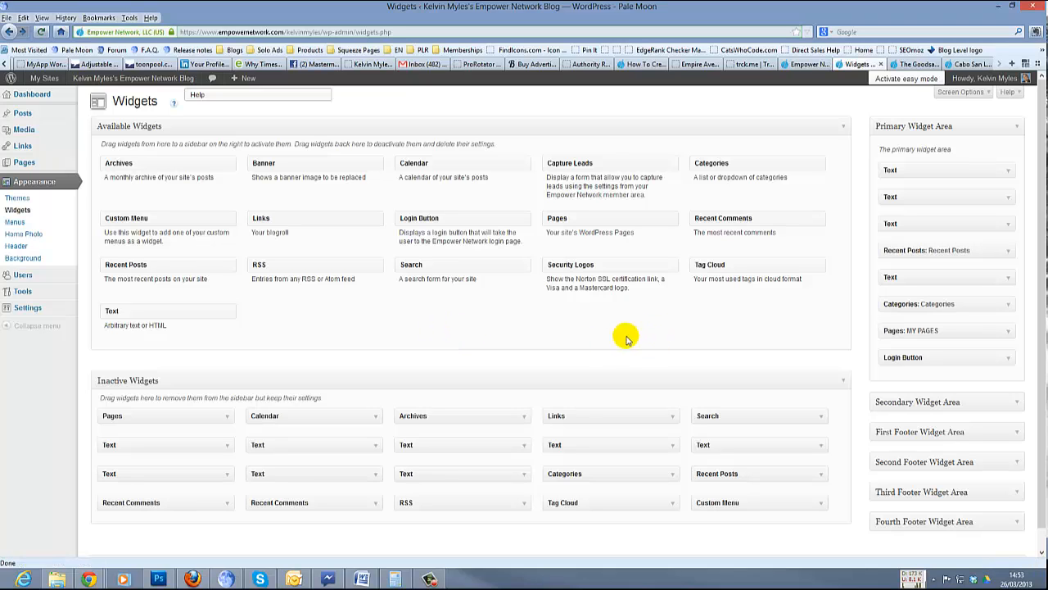
{"action": "scroll", "coordinate": [331, 262], "scroll_direction": "down", "scroll_amount": 1}
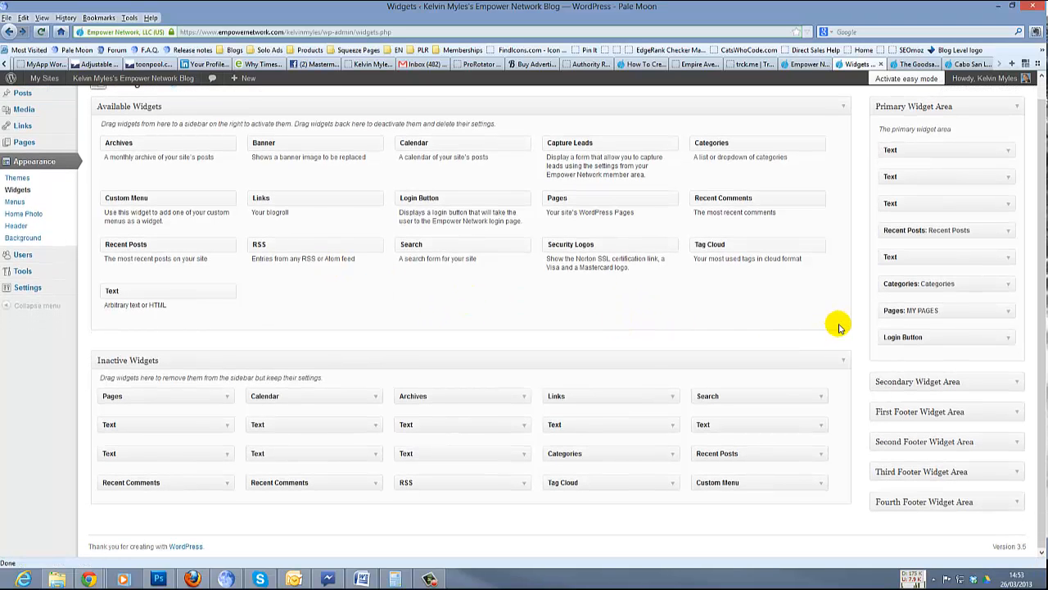
{"action": "scroll", "coordinate": [791, 334], "scroll_direction": "up", "scroll_amount": 1}
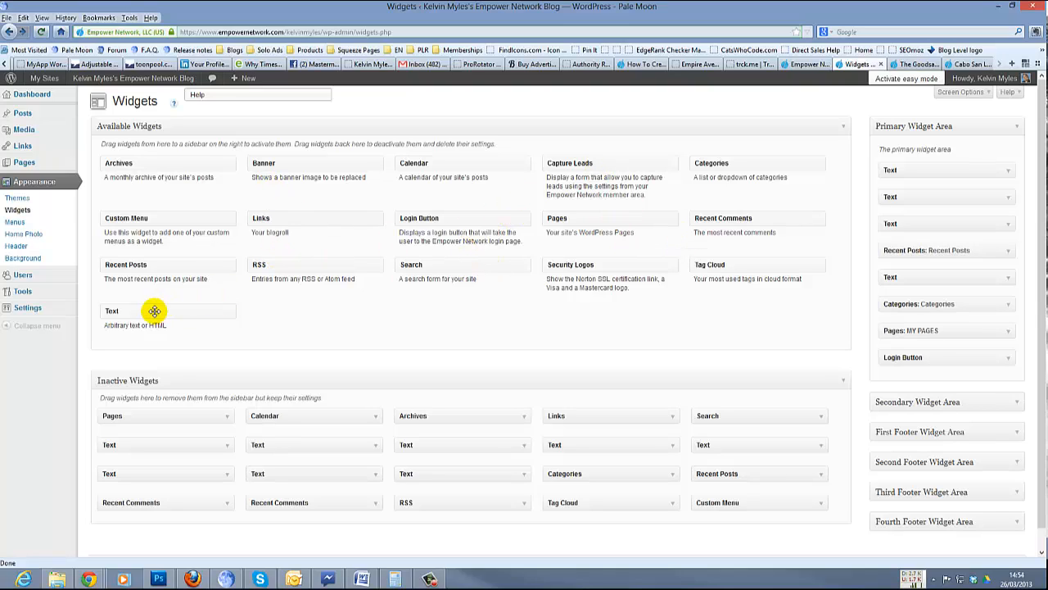
{"action": "left_click_drag", "start_coordinate": [154, 311], "coordinate": [930, 165]}
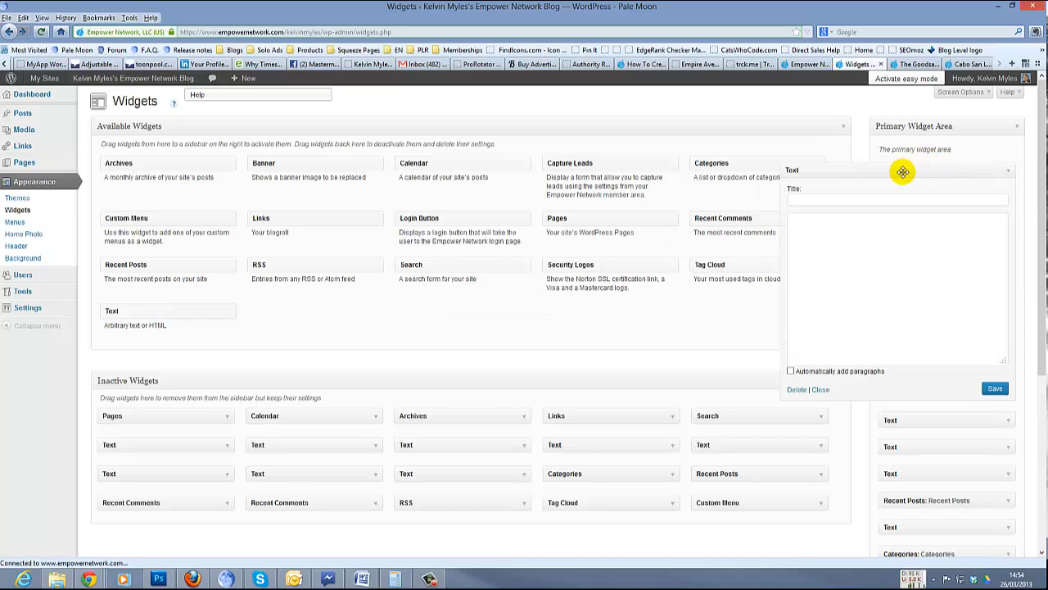
Step: Paste the copied image link code into the new Text widget's content
{"action": "left_click", "coordinate": [809, 228]}
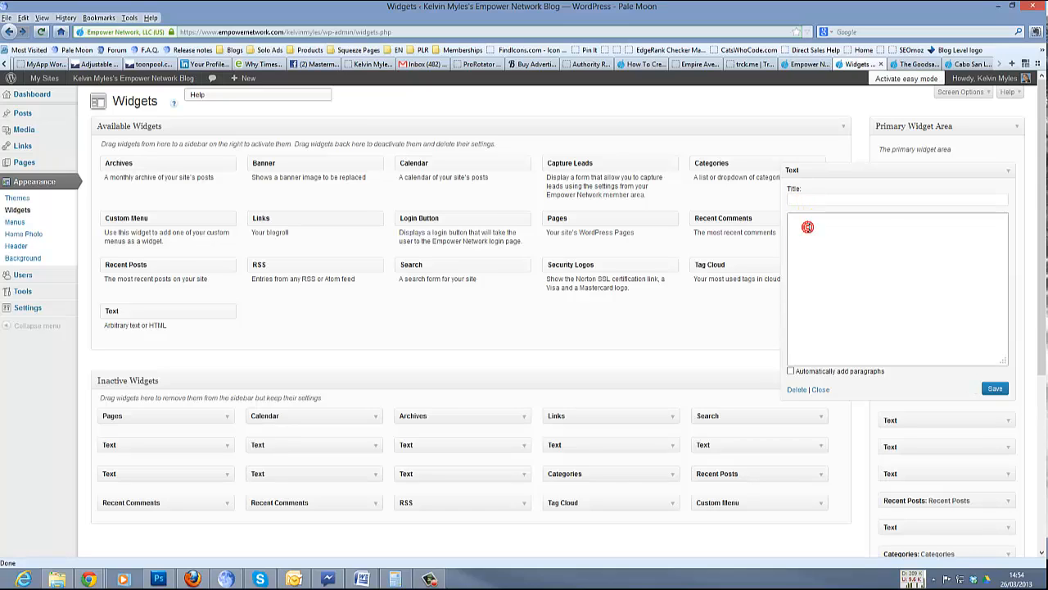
{"action": "right_click", "coordinate": [807, 227]}
{"action": "left_click", "coordinate": [835, 271]}
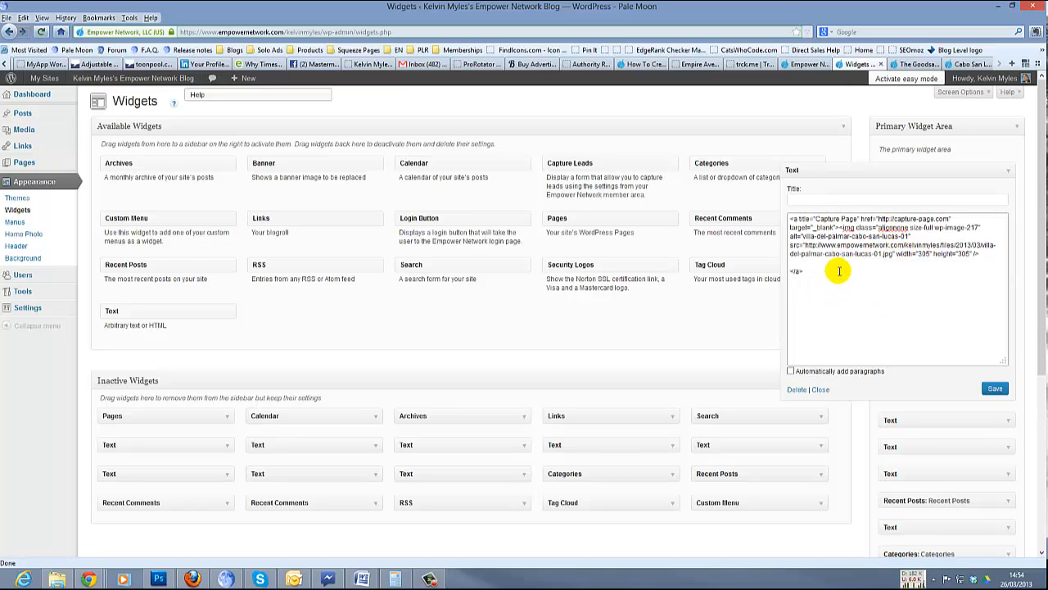
{"action": "left_click_drag", "start_coordinate": [791, 220], "coordinate": [996, 272]}
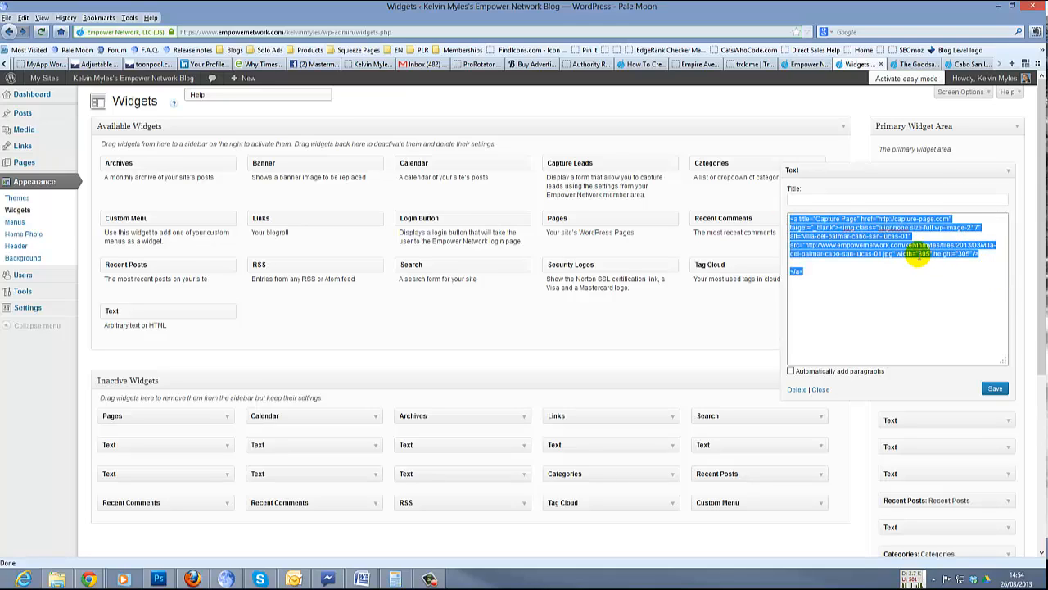
{"action": "left_click", "coordinate": [909, 244]}
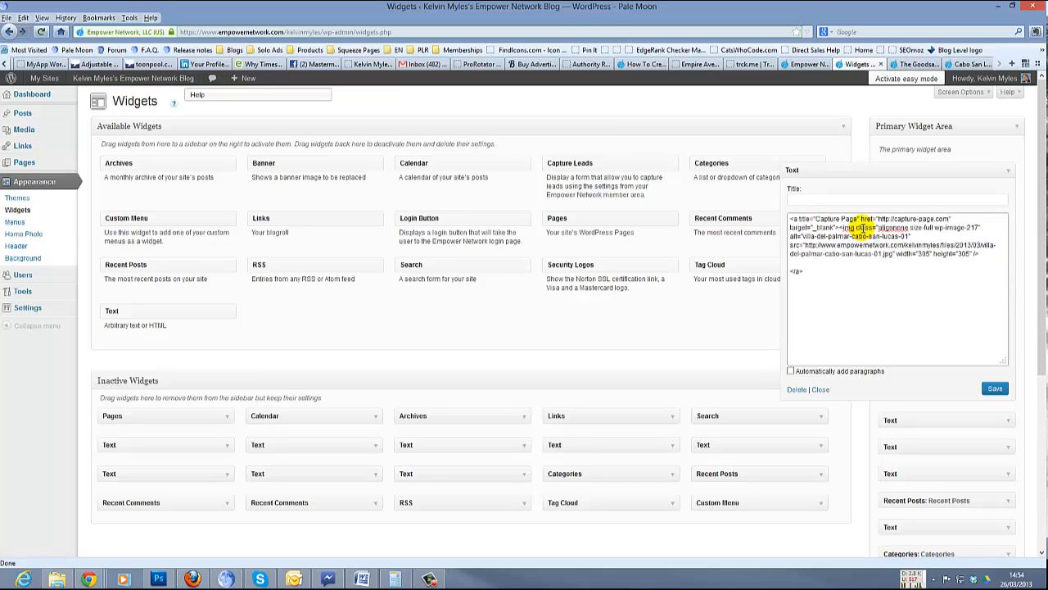
{"action": "left_click_drag", "start_coordinate": [879, 220], "coordinate": [948, 220]}
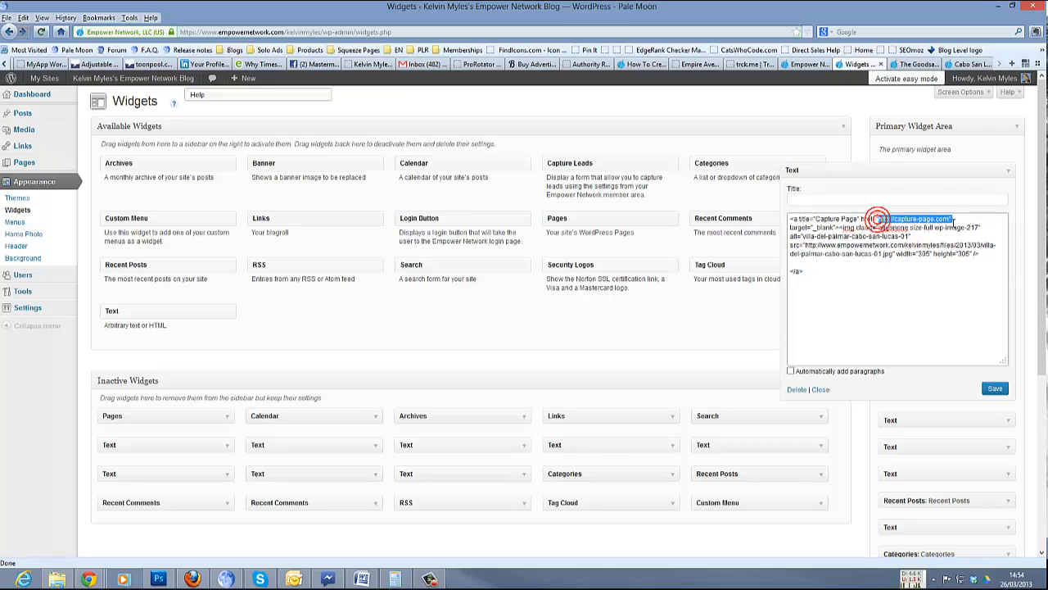
Step: Save the new Text widget and reload the Cabo San Lucas blog post
{"action": "left_click", "coordinate": [829, 268]}
{"action": "left_click", "coordinate": [993, 389]}
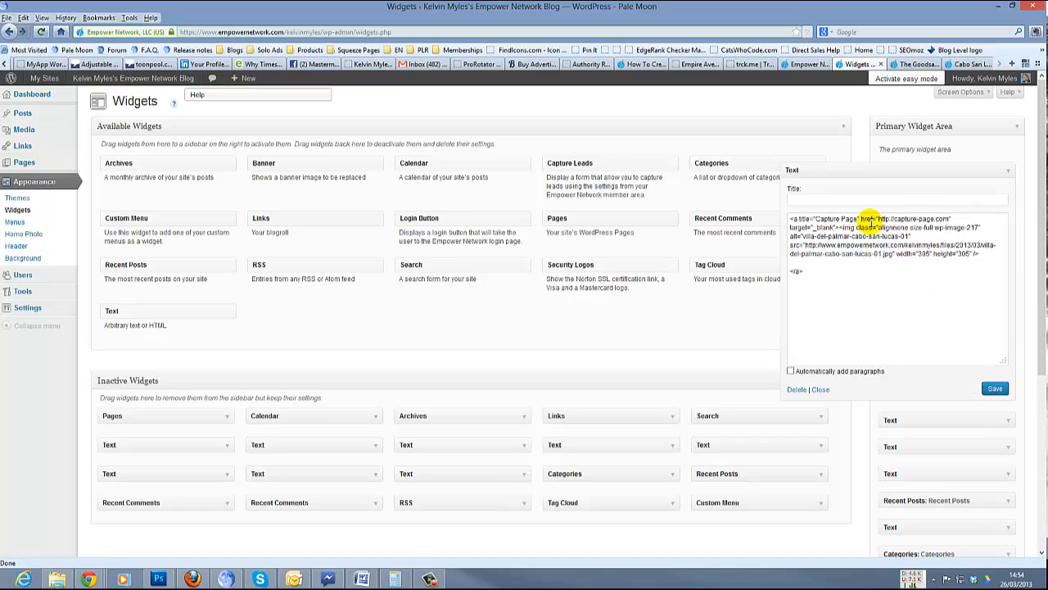
{"action": "left_click", "coordinate": [962, 65]}
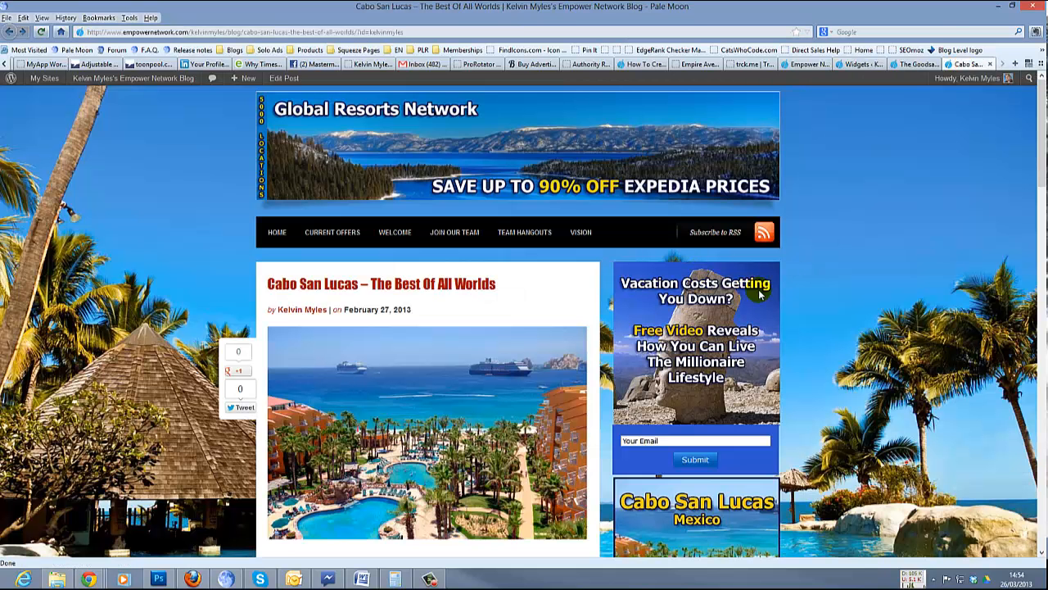
{"action": "left_click", "coordinate": [41, 33]}
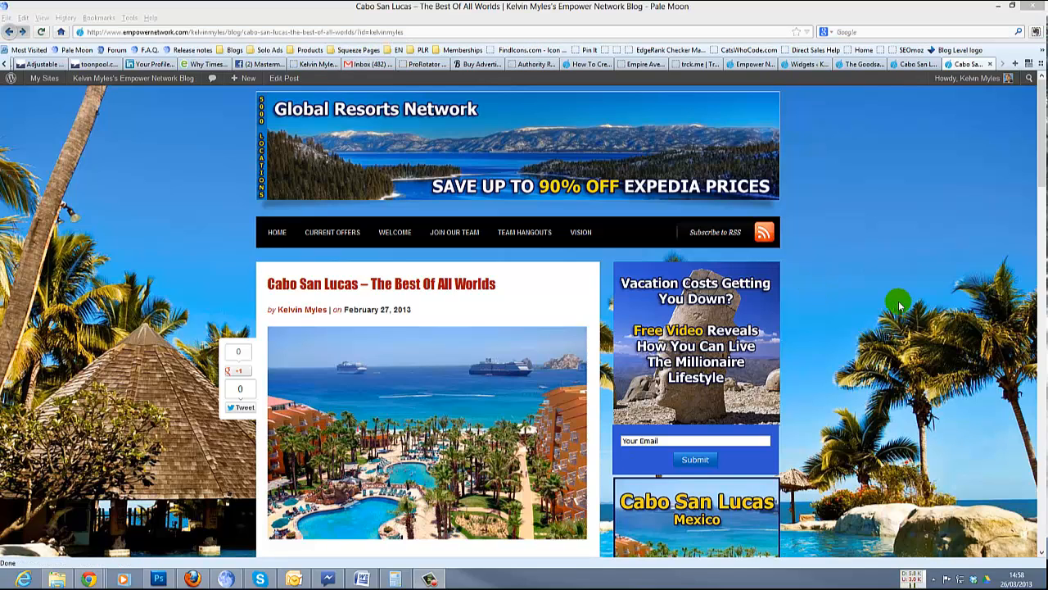
{"action": "left_click", "coordinate": [40, 32]}
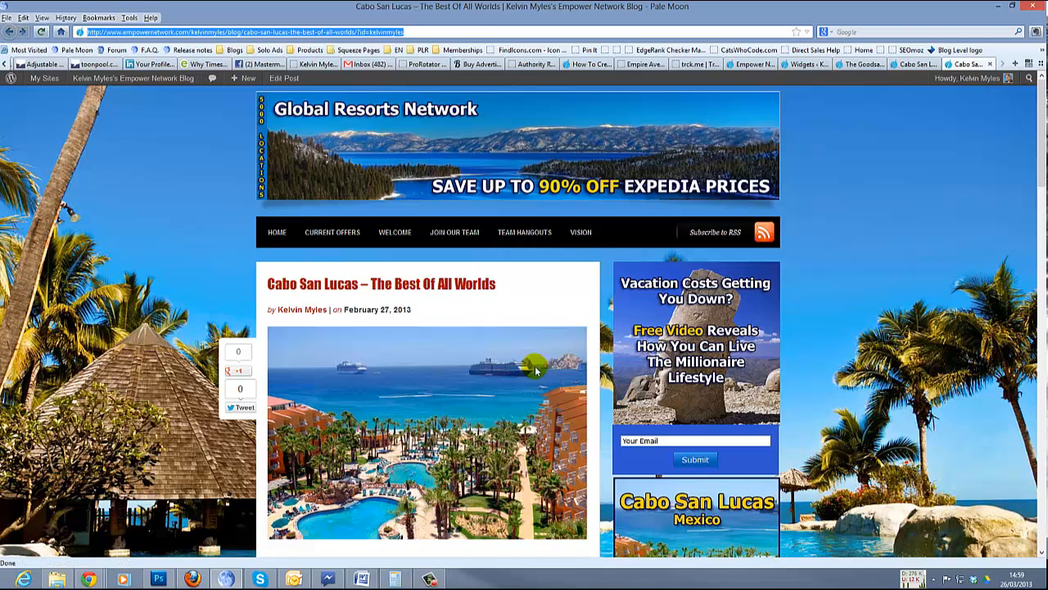
Step: Switch to Firefox and test the link of the first Cabo San Lucas sidebar image, closing the page it opens
{"action": "left_click", "coordinate": [193, 579]}
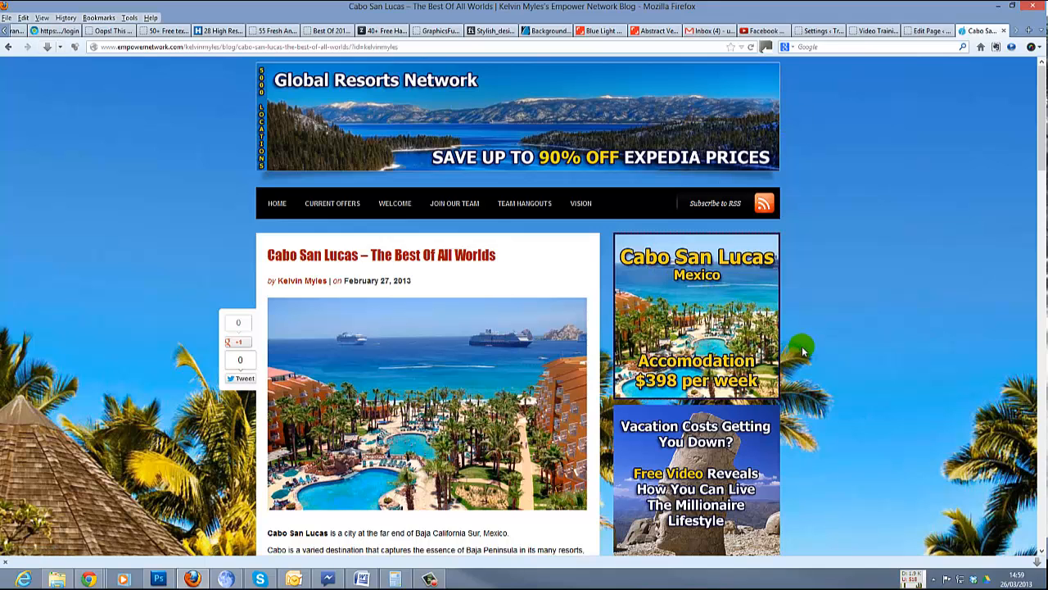
{"action": "scroll", "coordinate": [799, 344], "scroll_direction": "down", "scroll_amount": 4}
{"action": "scroll", "coordinate": [818, 249], "scroll_direction": "up", "scroll_amount": 4}
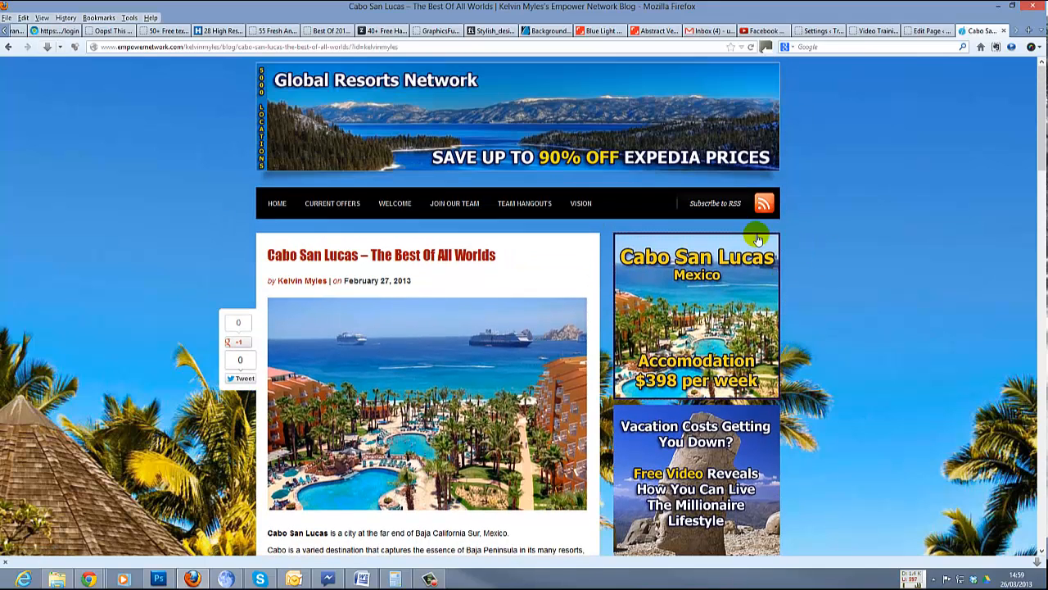
{"action": "left_click", "coordinate": [687, 324]}
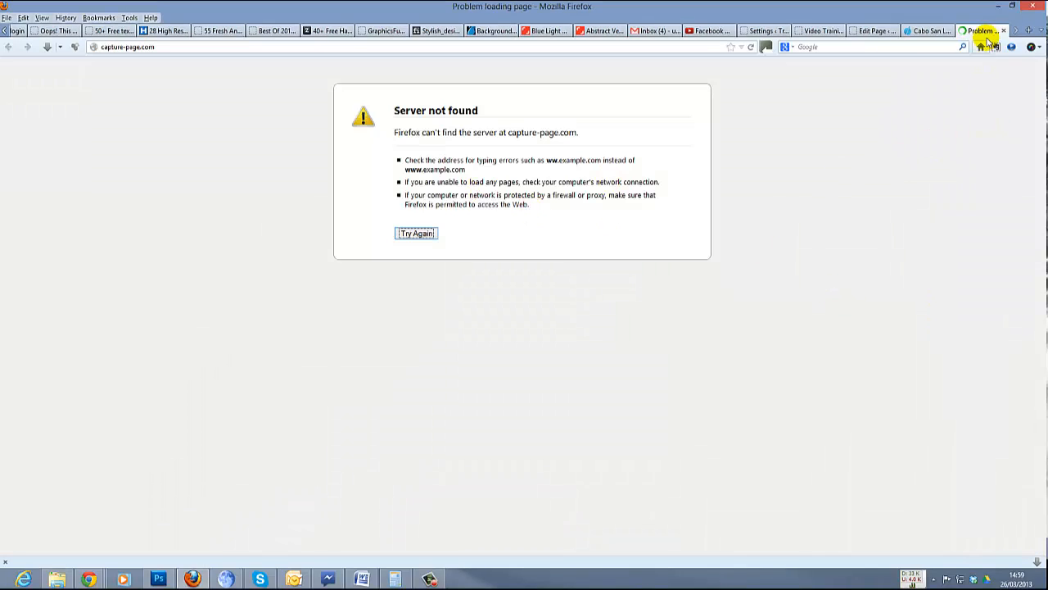
{"action": "left_click", "coordinate": [1004, 31]}
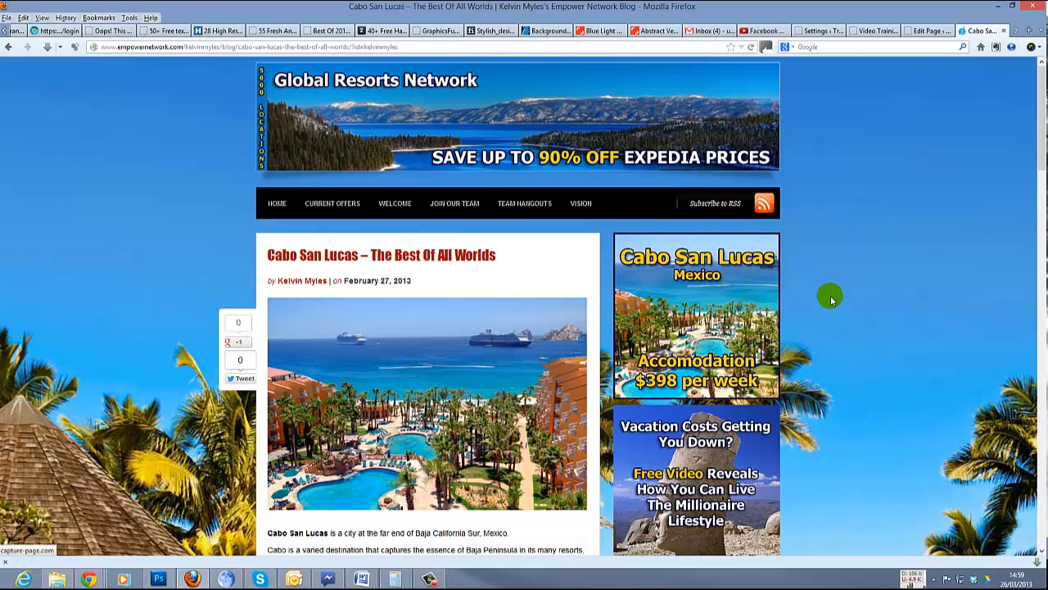
Step: Examine the "Vacation Costs Getting You Down?" opt-in form and its email field in the post's sidebar
{"action": "scroll", "coordinate": [809, 283], "scroll_direction": "down", "scroll_amount": 4}
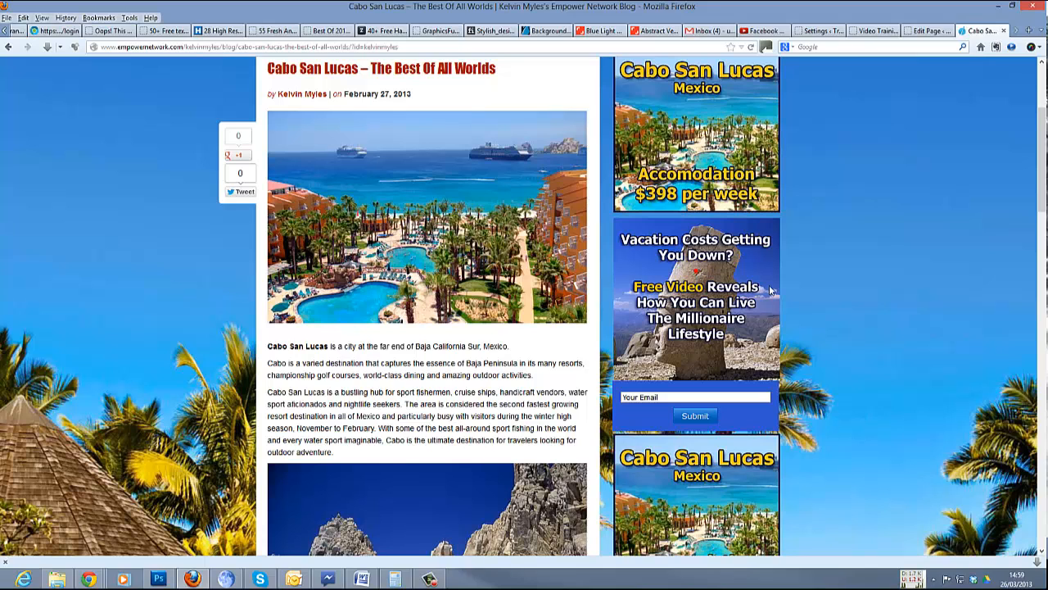
{"action": "scroll", "coordinate": [824, 292], "scroll_direction": "down", "scroll_amount": 2}
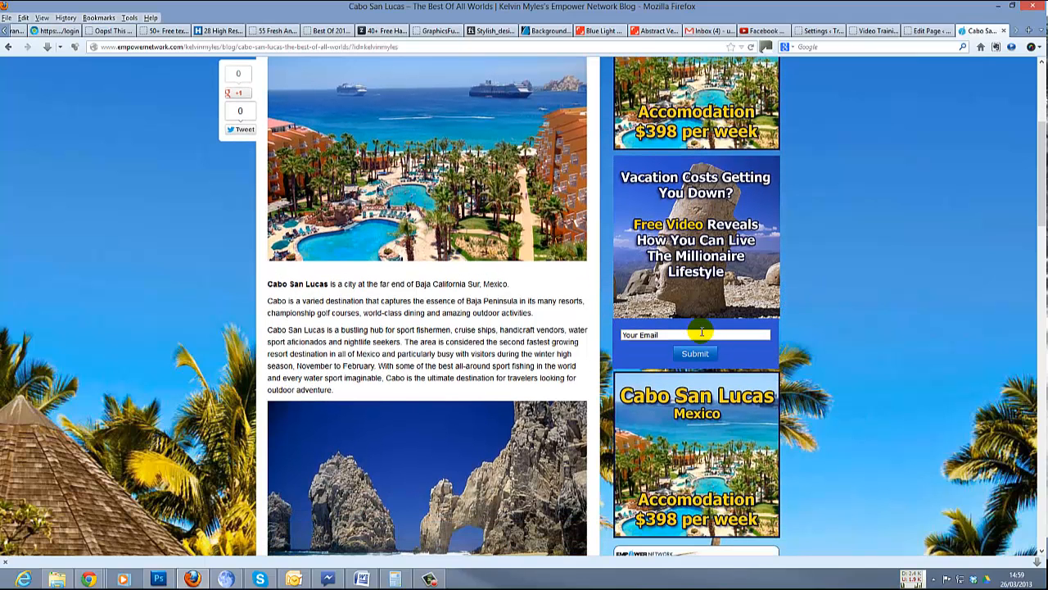
{"action": "left_click", "coordinate": [702, 333]}
{"action": "scroll", "coordinate": [821, 292], "scroll_direction": "down", "scroll_amount": 2}
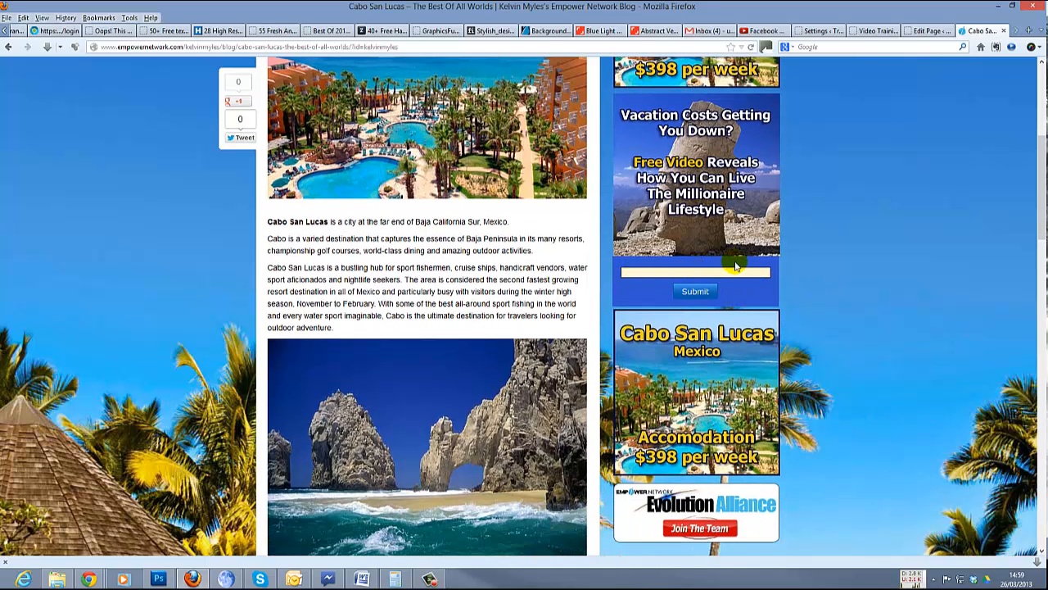
{"action": "left_click", "coordinate": [734, 265]}
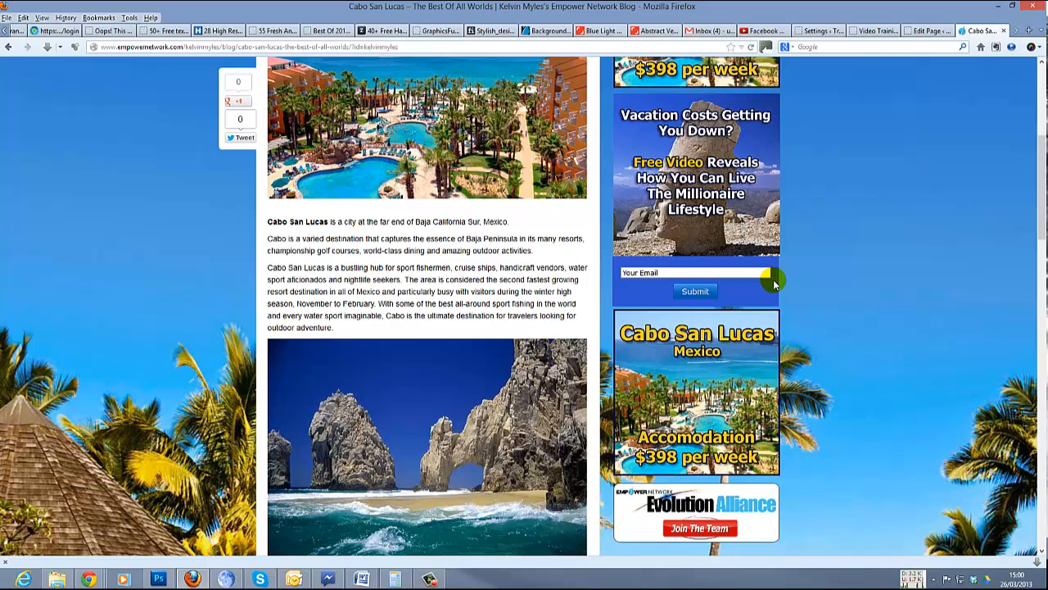
Step: Follow the link of the Cabo San Lucas image below the opt-in form, look through the Global Resorts Network page and close it
{"action": "scroll", "coordinate": [774, 283], "scroll_direction": "down", "scroll_amount": 3}
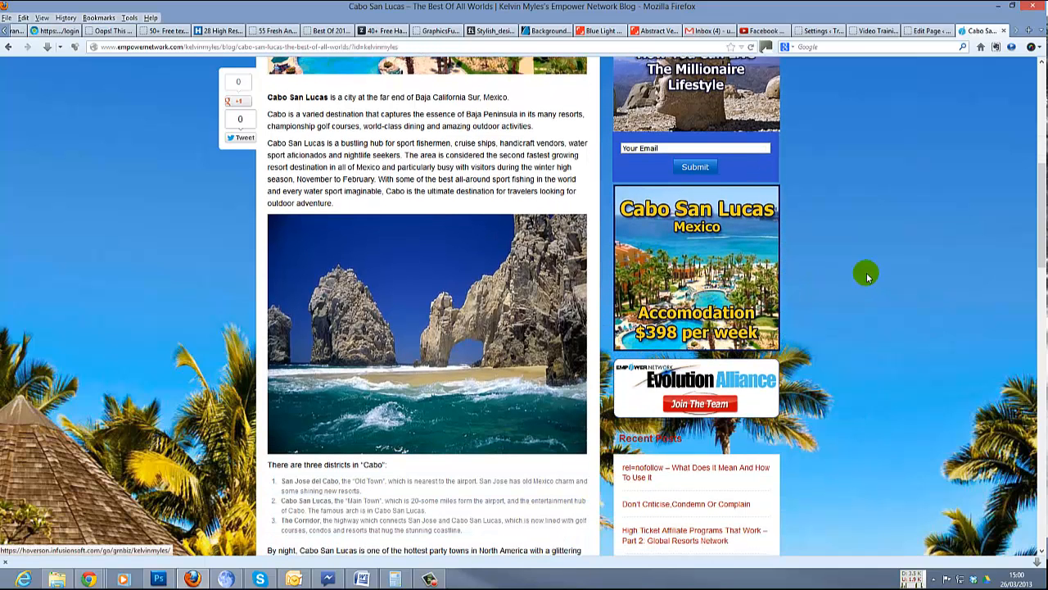
{"action": "left_click", "coordinate": [696, 282]}
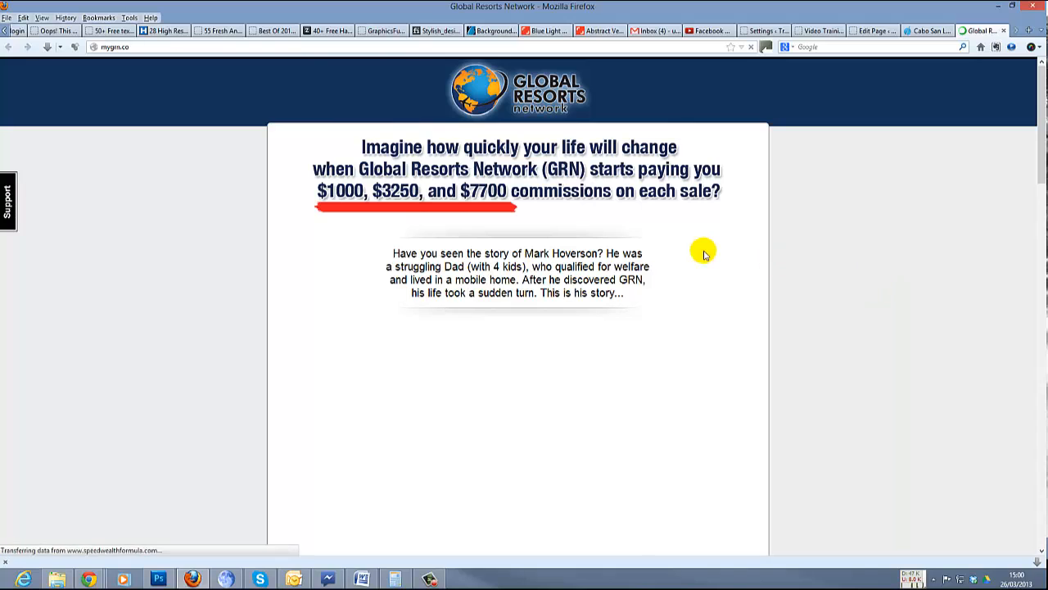
{"action": "scroll", "coordinate": [703, 252], "scroll_direction": "down", "scroll_amount": 10}
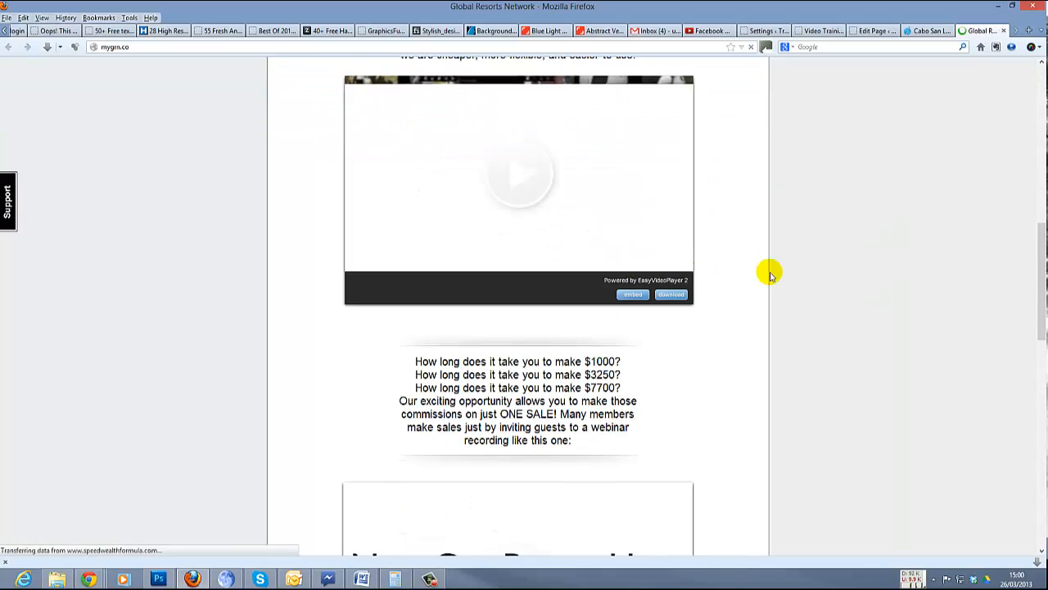
{"action": "scroll", "coordinate": [767, 271], "scroll_direction": "down", "scroll_amount": 3}
{"action": "scroll", "coordinate": [743, 262], "scroll_direction": "up", "scroll_amount": 4}
{"action": "scroll", "coordinate": [748, 267], "scroll_direction": "up", "scroll_amount": 8}
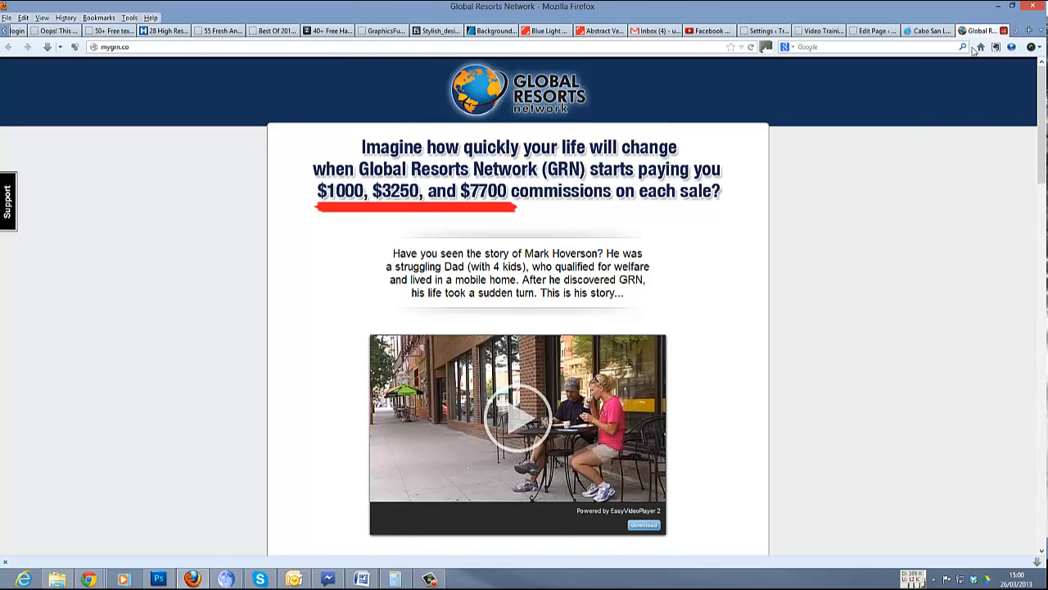
{"action": "left_click", "coordinate": [1004, 33]}
Step: Look over the remaining sidebar items and the image widgets beside the Cabo San Lucas post
{"action": "scroll", "coordinate": [816, 248], "scroll_direction": "down", "scroll_amount": 3}
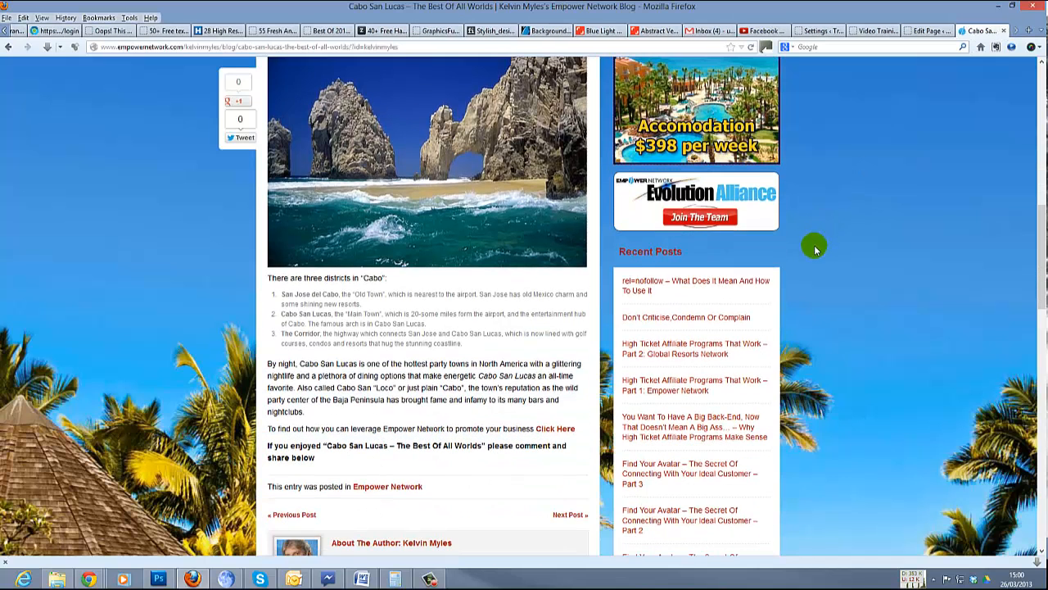
{"action": "scroll", "coordinate": [799, 249], "scroll_direction": "up", "scroll_amount": 8}
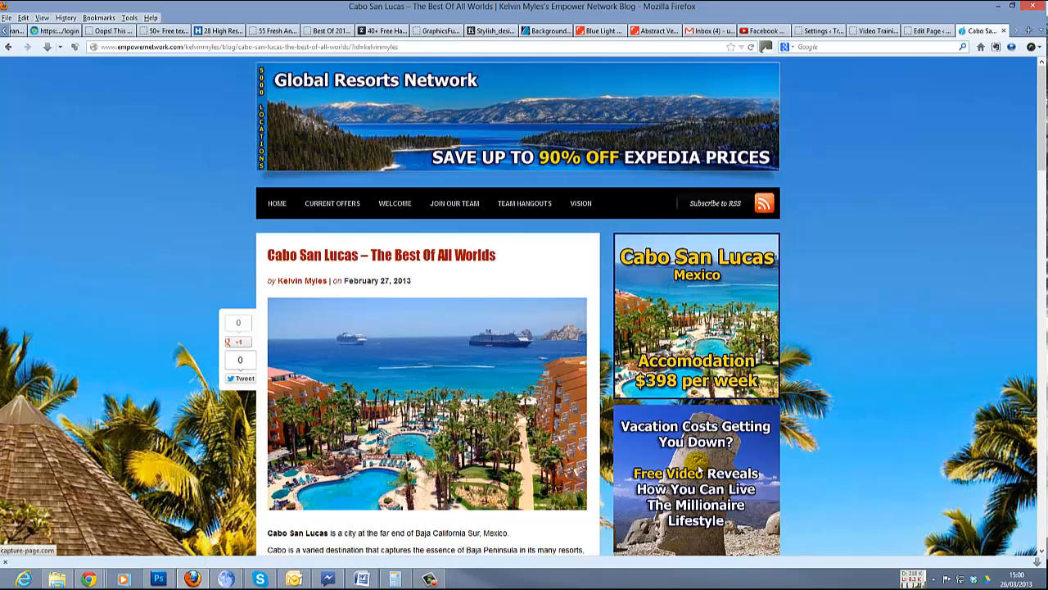
{"action": "scroll", "coordinate": [811, 354], "scroll_direction": "down", "scroll_amount": 1}
{"action": "scroll", "coordinate": [810, 354], "scroll_direction": "down", "scroll_amount": 2}
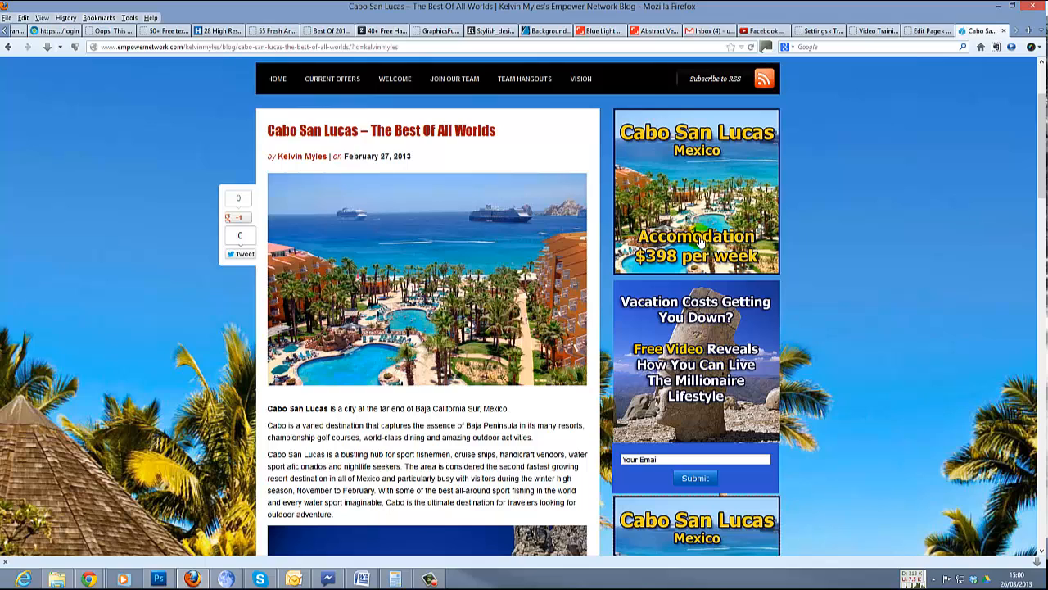
{"action": "scroll", "coordinate": [821, 364], "scroll_direction": "up", "scroll_amount": 2}
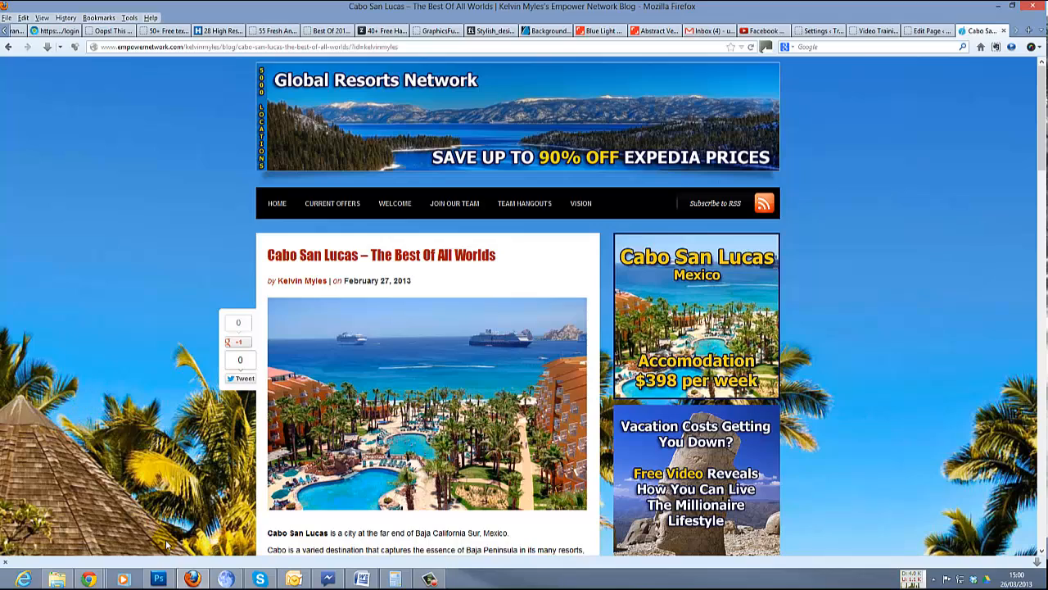
Step: Switch back to Pale Moon's widget settings and delete the newly added Text widget from the Primary Widget Area
{"action": "left_click", "coordinate": [192, 579]}
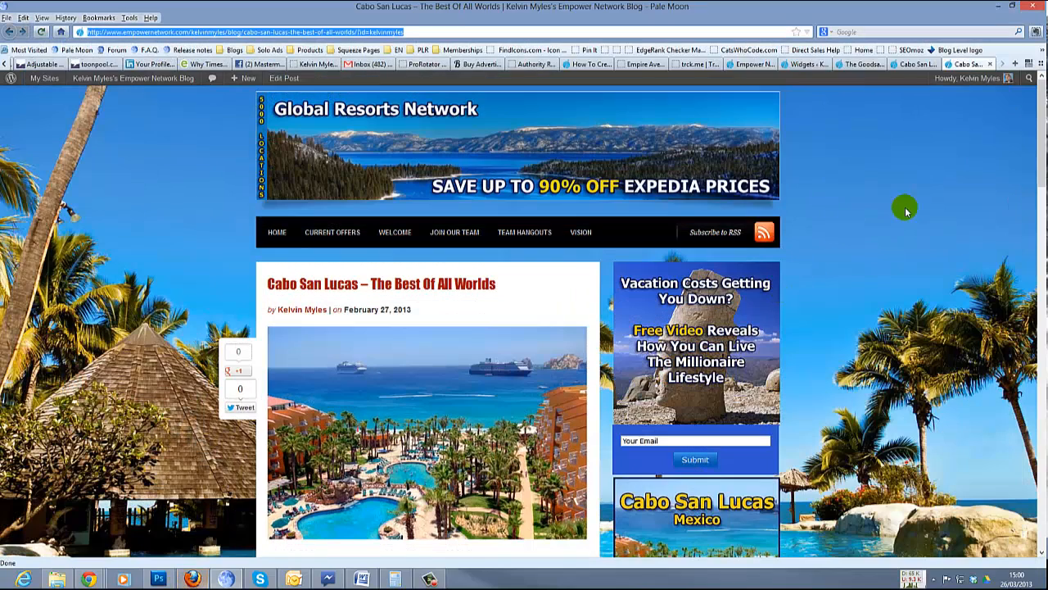
{"action": "left_click", "coordinate": [879, 157]}
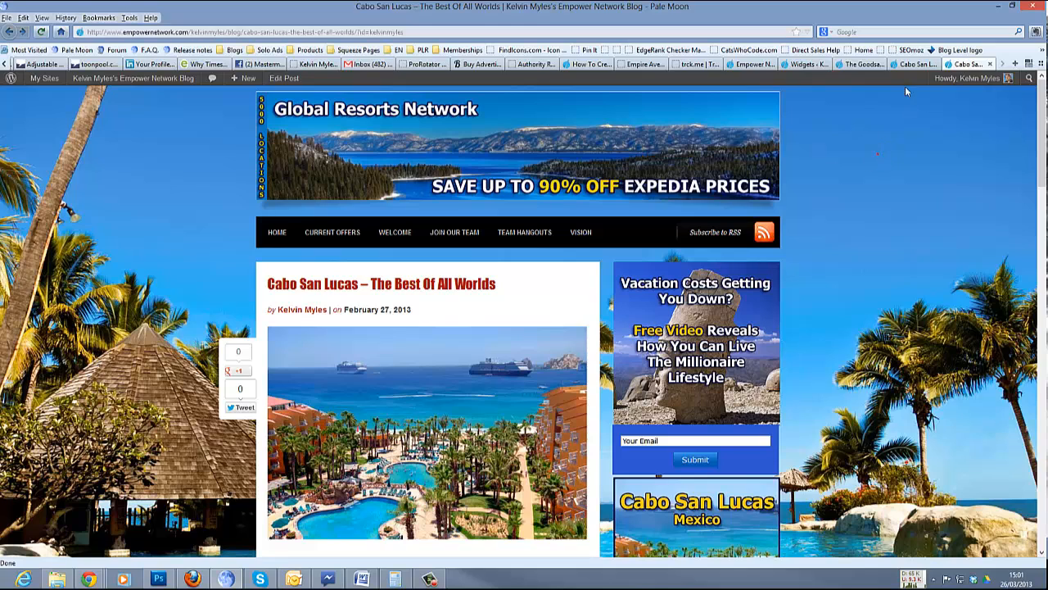
{"action": "left_click", "coordinate": [796, 65]}
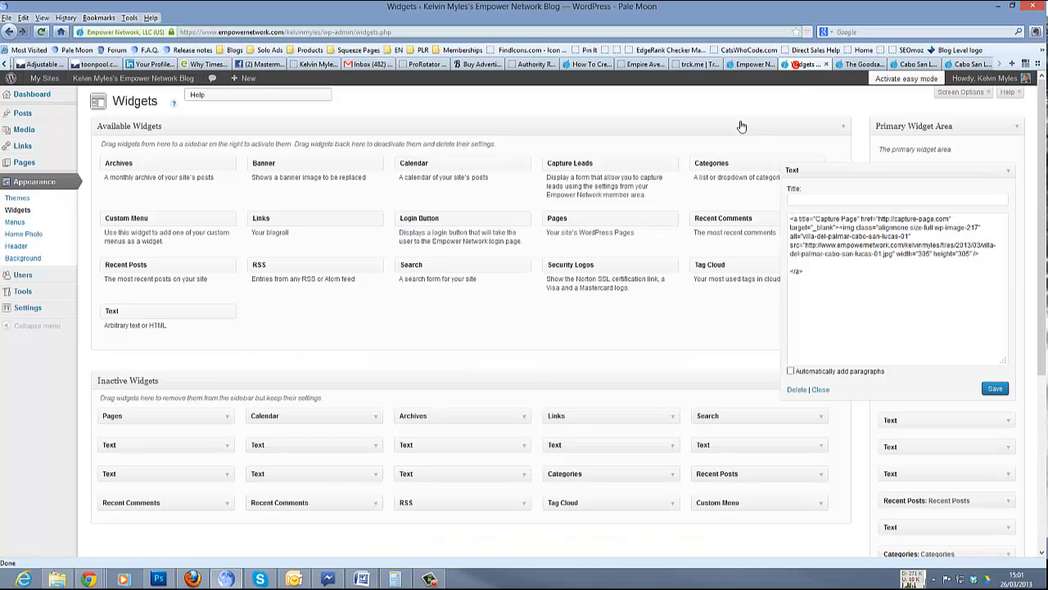
{"action": "left_click", "coordinate": [1009, 173]}
{"action": "left_click", "coordinate": [1008, 173]}
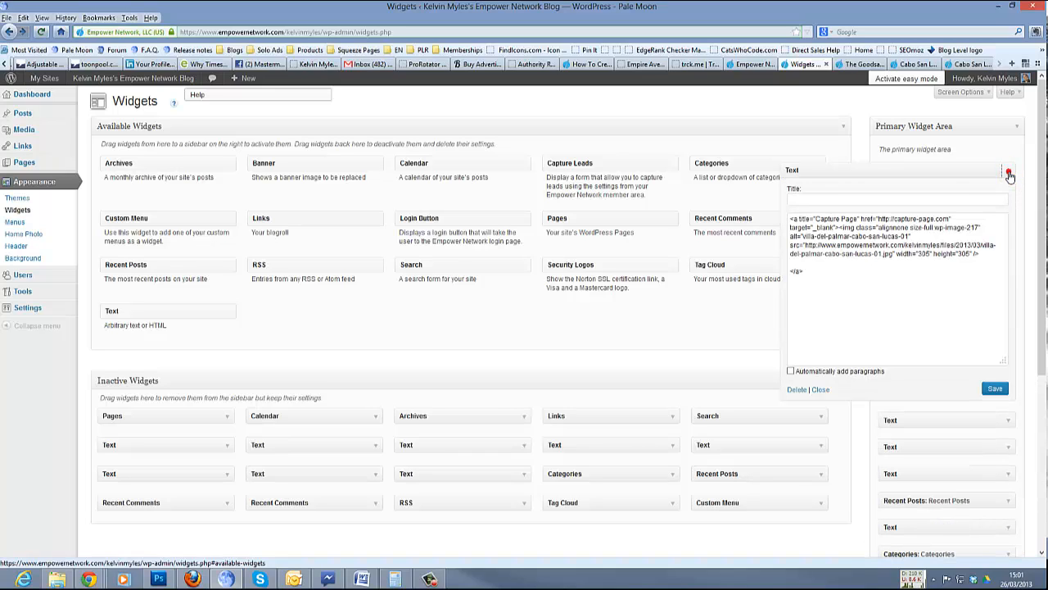
{"action": "left_click", "coordinate": [796, 389]}
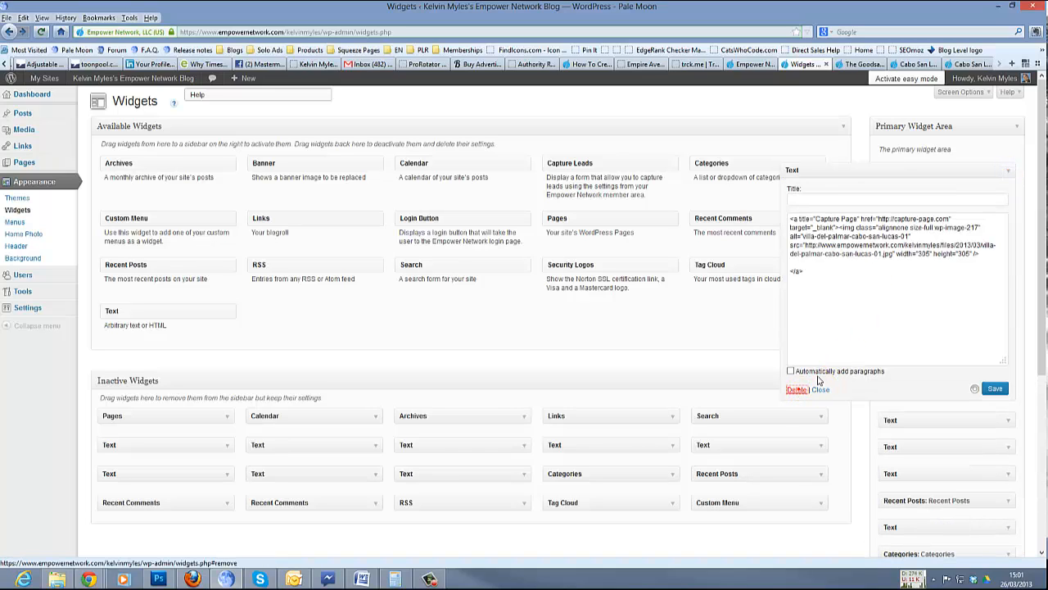
{"action": "left_click", "coordinate": [963, 262]}
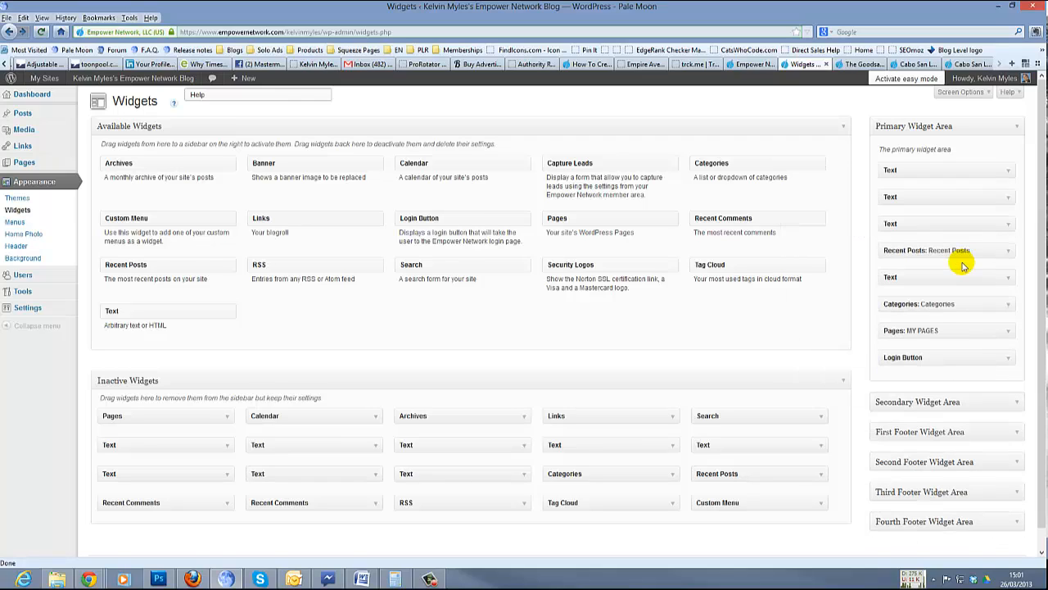
Step: Add the blog owner's contact page to the header menu after Vision and save the menu
{"action": "left_click", "coordinate": [13, 223]}
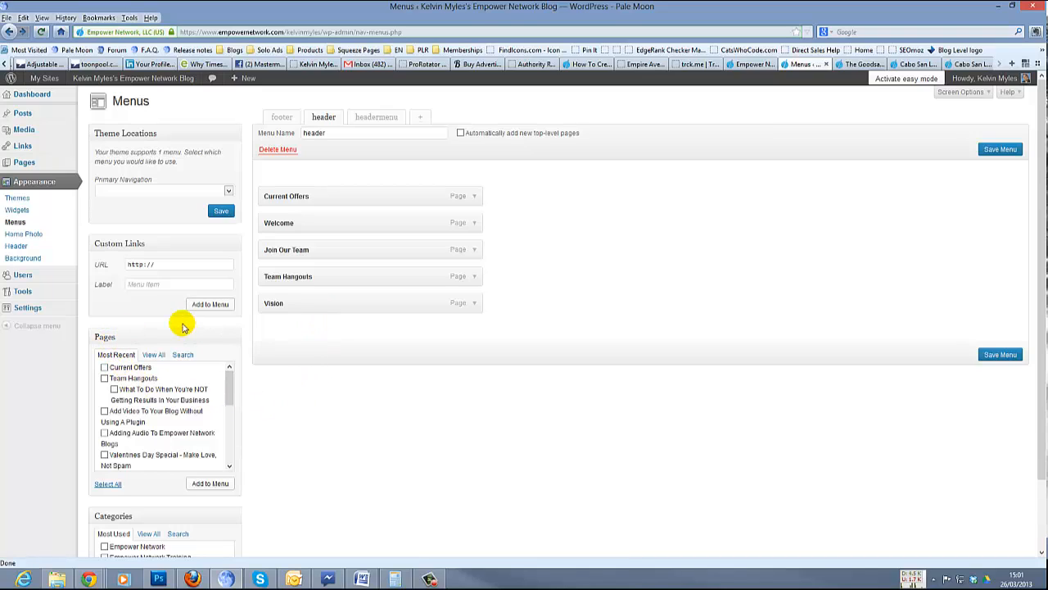
{"action": "left_click_drag", "start_coordinate": [228, 389], "coordinate": [235, 420]}
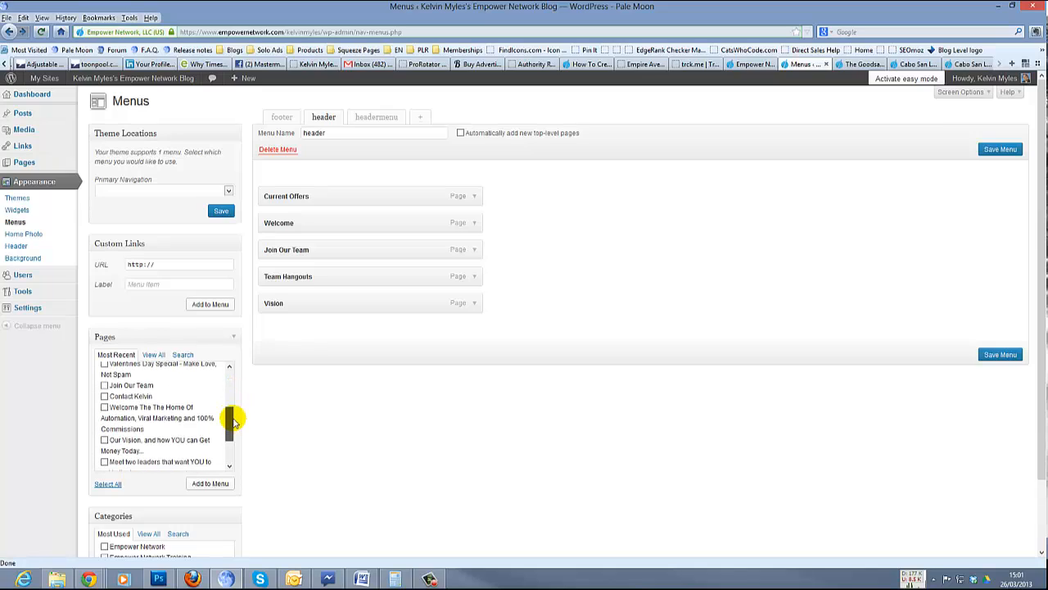
{"action": "left_click", "coordinate": [104, 396]}
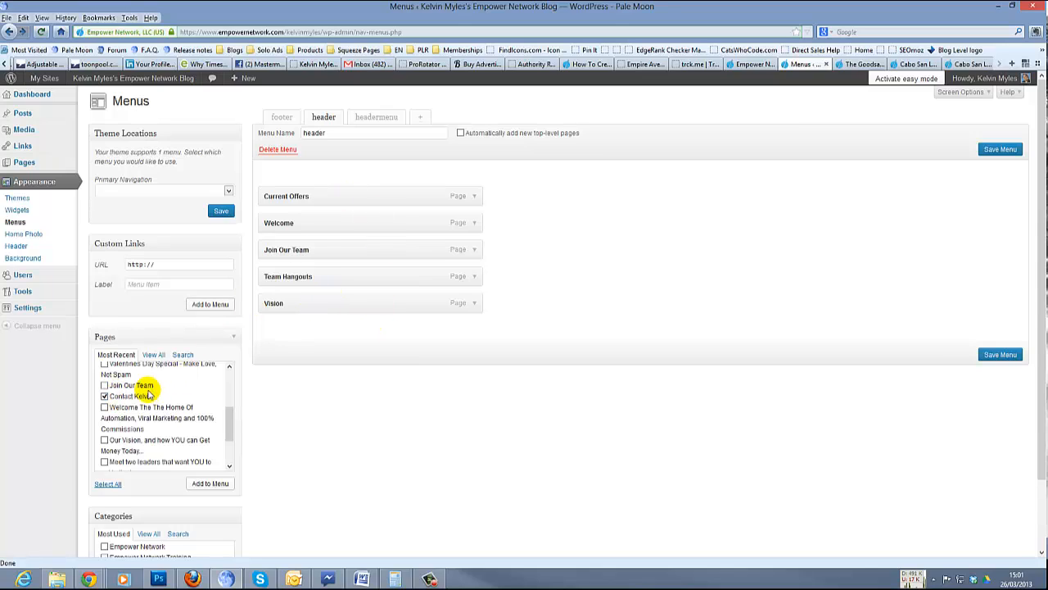
{"action": "left_click", "coordinate": [211, 484]}
{"action": "left_click", "coordinate": [210, 484]}
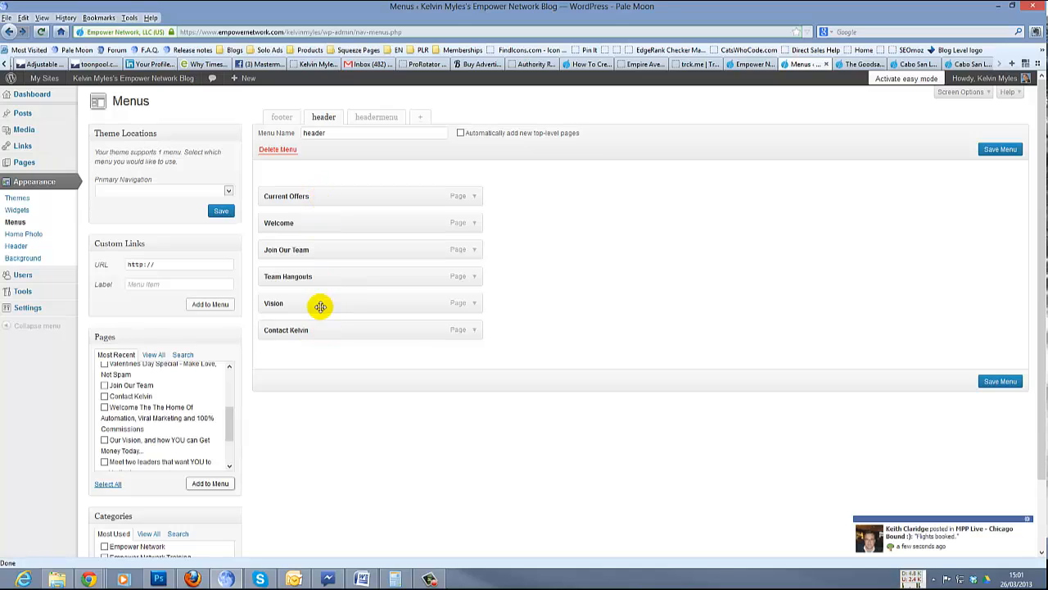
{"action": "left_click", "coordinate": [991, 384]}
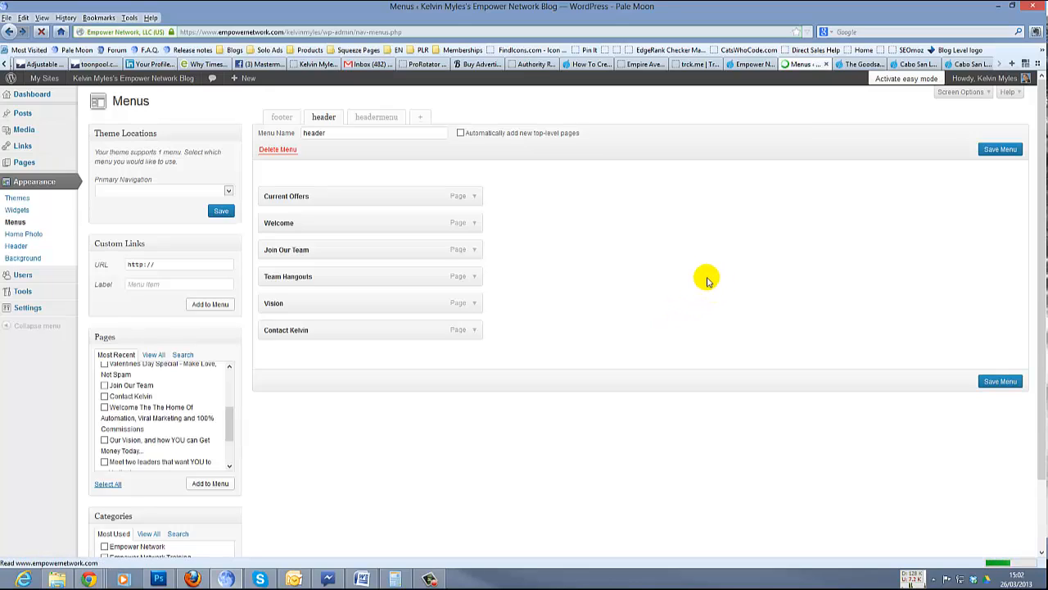
Step: Reload the Cabo San Lucas post and check the new contact page link in its navigation bar
{"action": "left_click", "coordinate": [914, 65]}
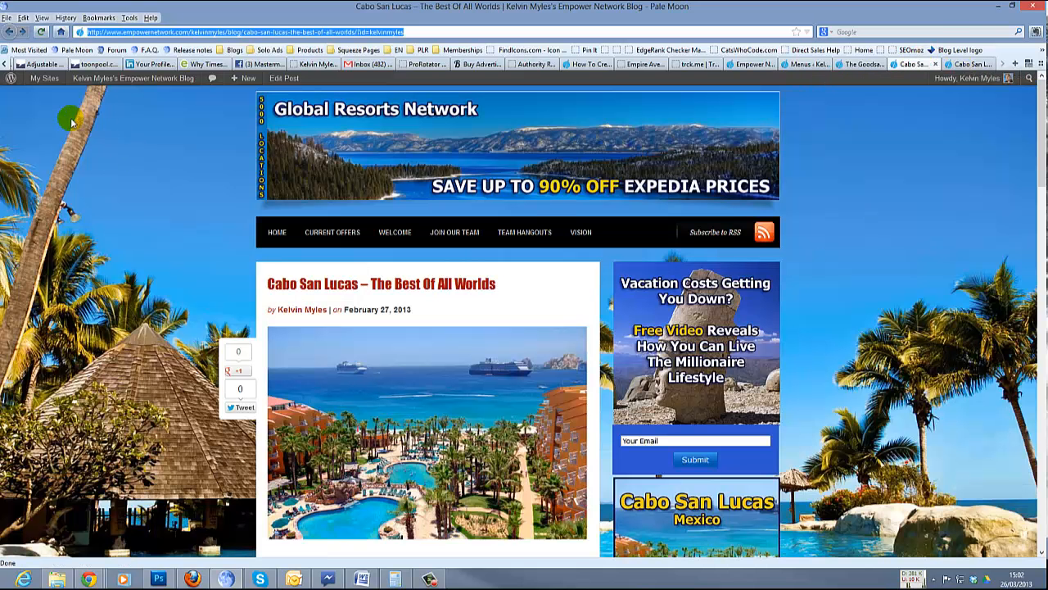
{"action": "left_click", "coordinate": [41, 32]}
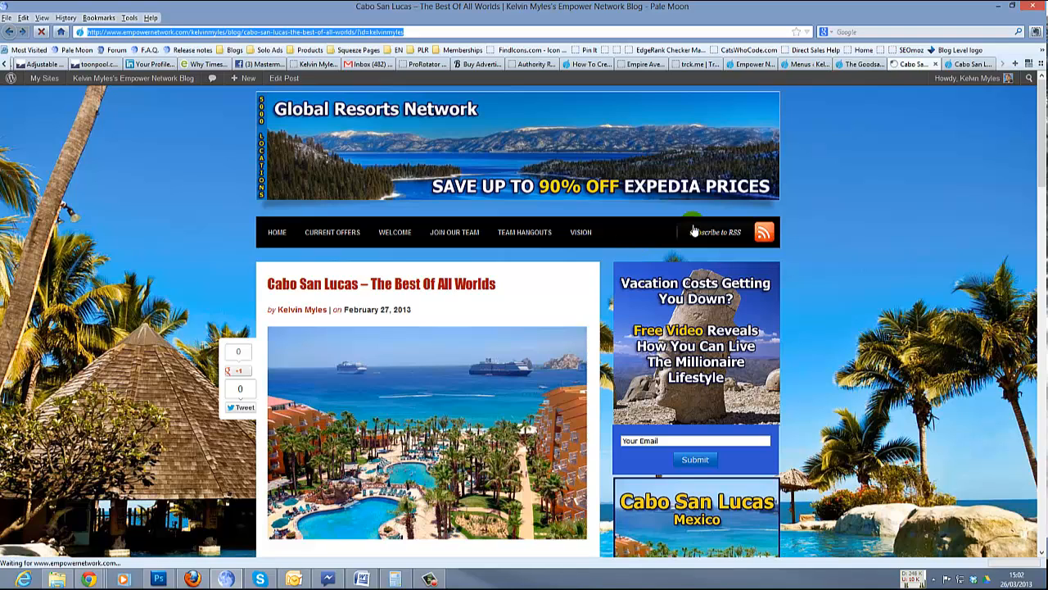
{"action": "left_click", "coordinate": [881, 220]}
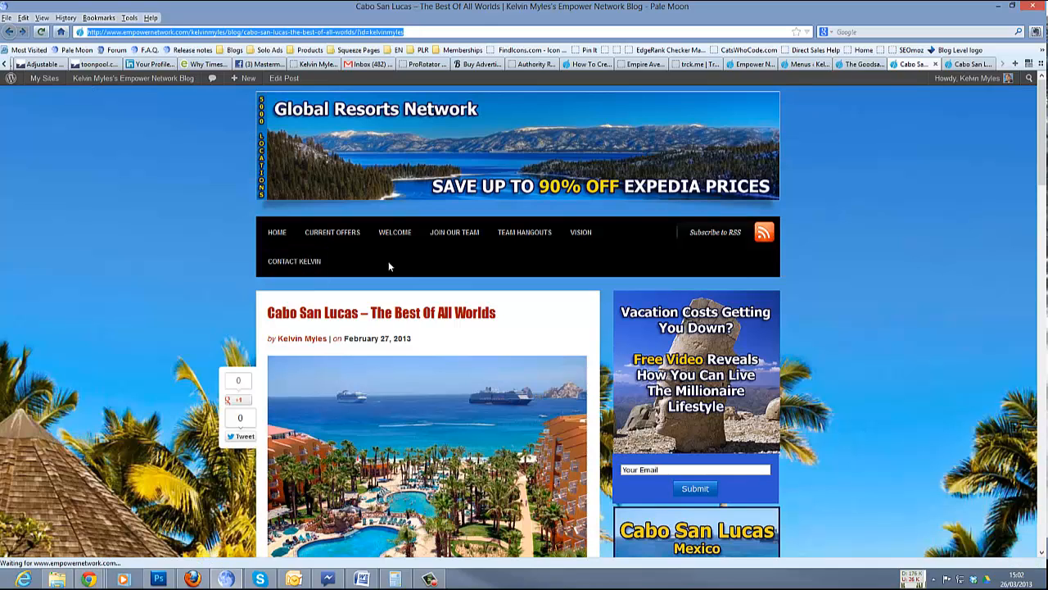
{"action": "left_click", "coordinate": [302, 262]}
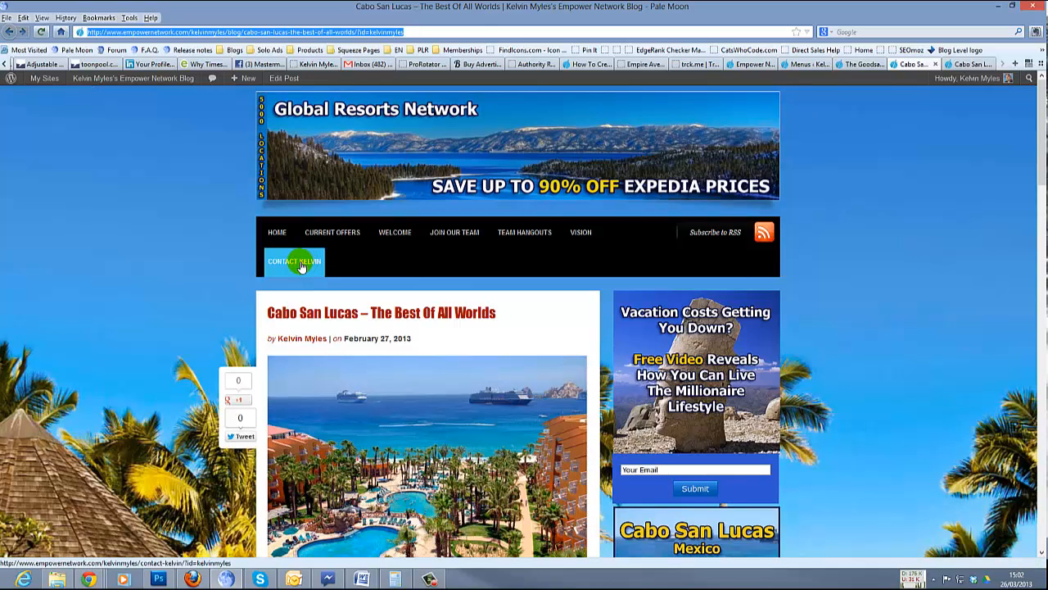
Step: Open the contact page from the blog's navigation bar and look over its contact form
{"action": "left_click", "coordinate": [305, 262]}
{"action": "left_click", "coordinate": [293, 262]}
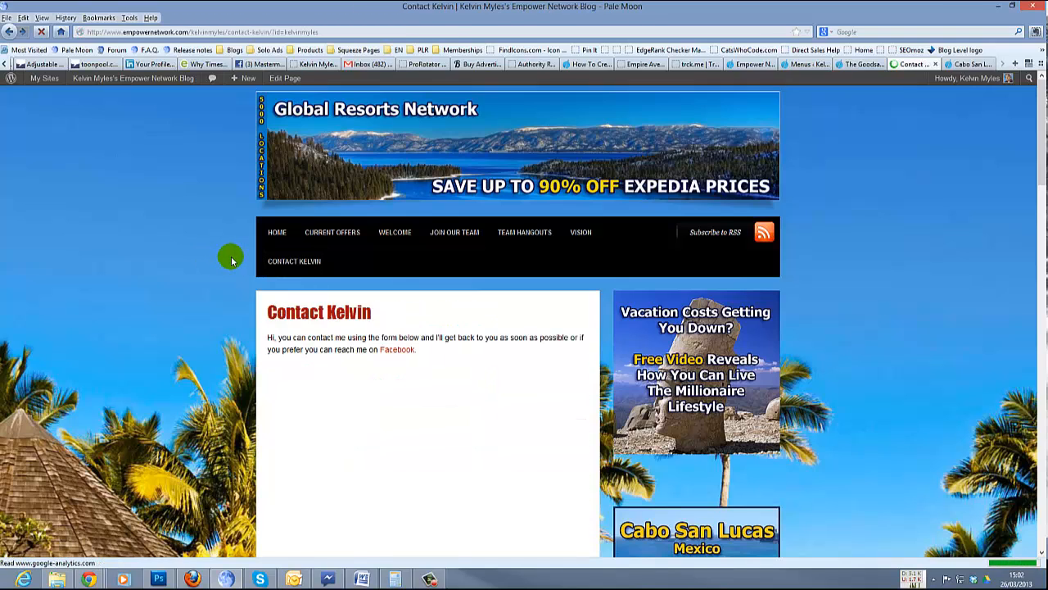
{"action": "scroll", "coordinate": [233, 266], "scroll_direction": "down", "scroll_amount": 3}
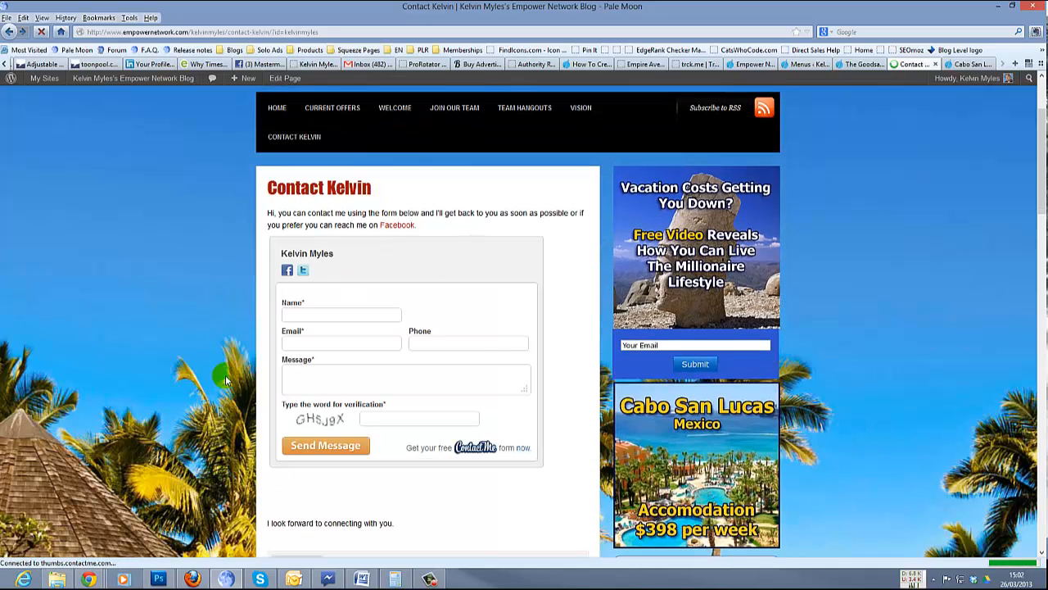
{"action": "scroll", "coordinate": [276, 428], "scroll_direction": "down", "scroll_amount": 3}
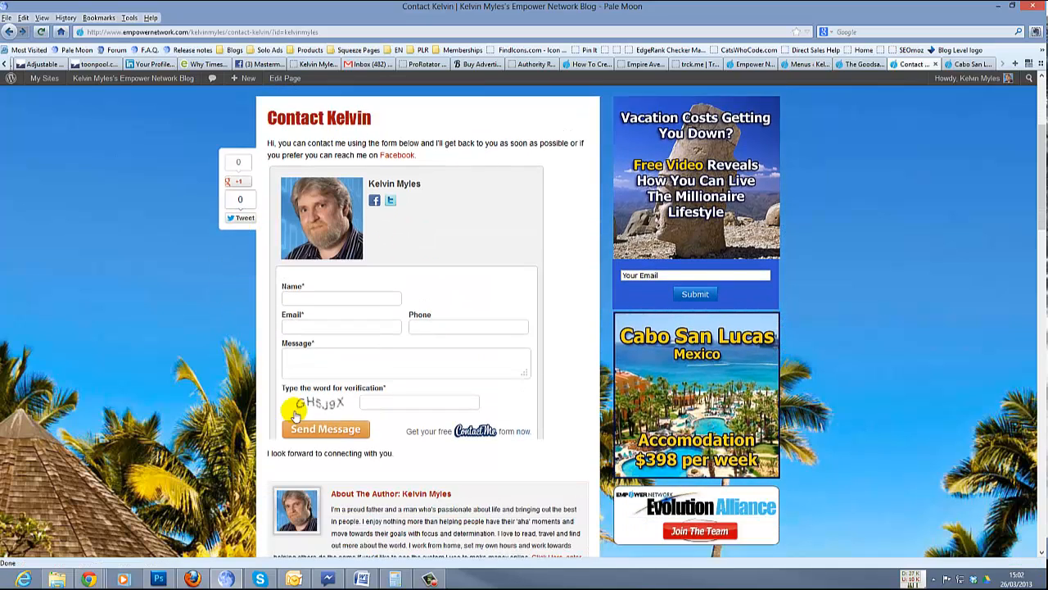
{"action": "scroll", "coordinate": [191, 338], "scroll_direction": "up", "scroll_amount": 5}
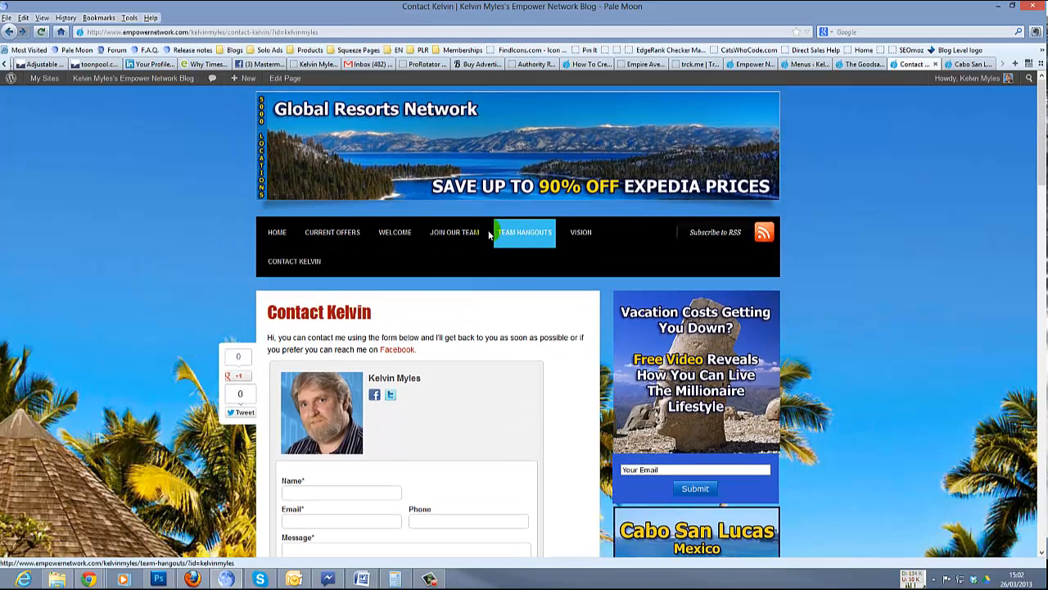
Step: Go to the blog's home page and review the post list and sidebar images against the customised background
{"action": "left_click", "coordinate": [277, 233]}
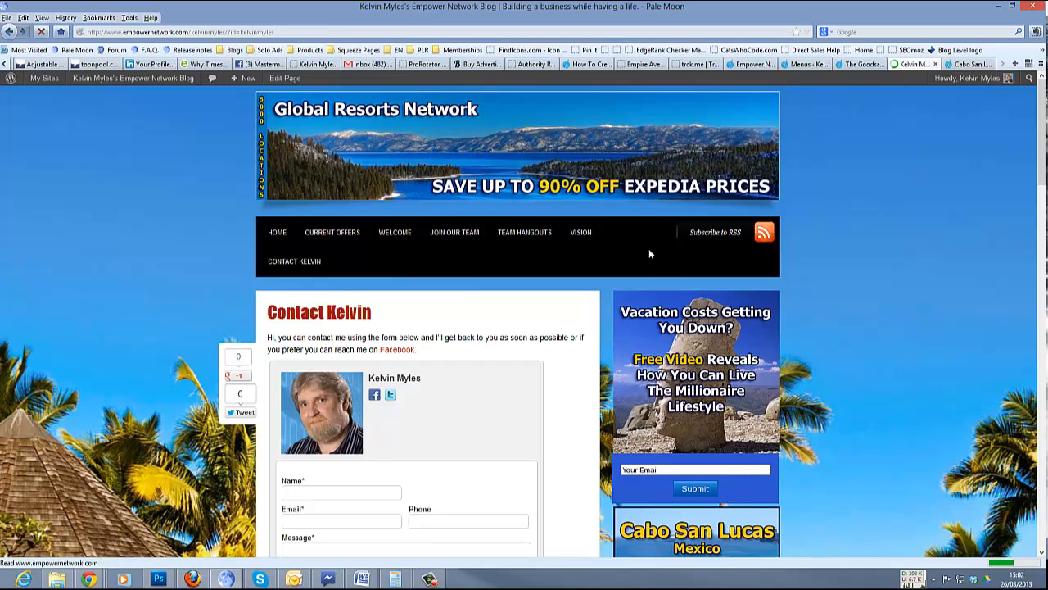
{"action": "left_click", "coordinate": [811, 267]}
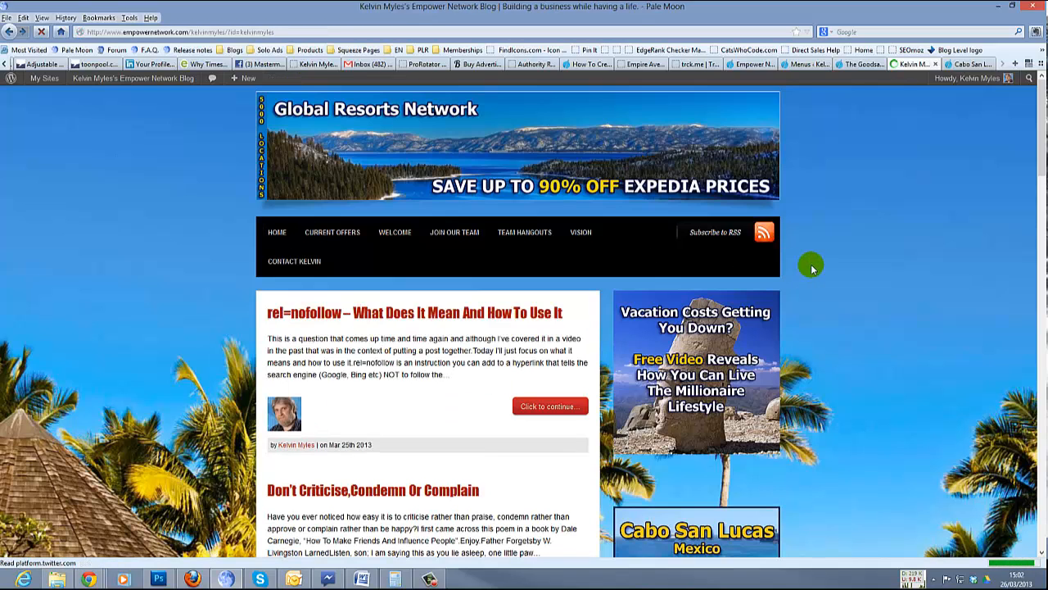
{"action": "scroll", "coordinate": [813, 273], "scroll_direction": "down", "scroll_amount": 3}
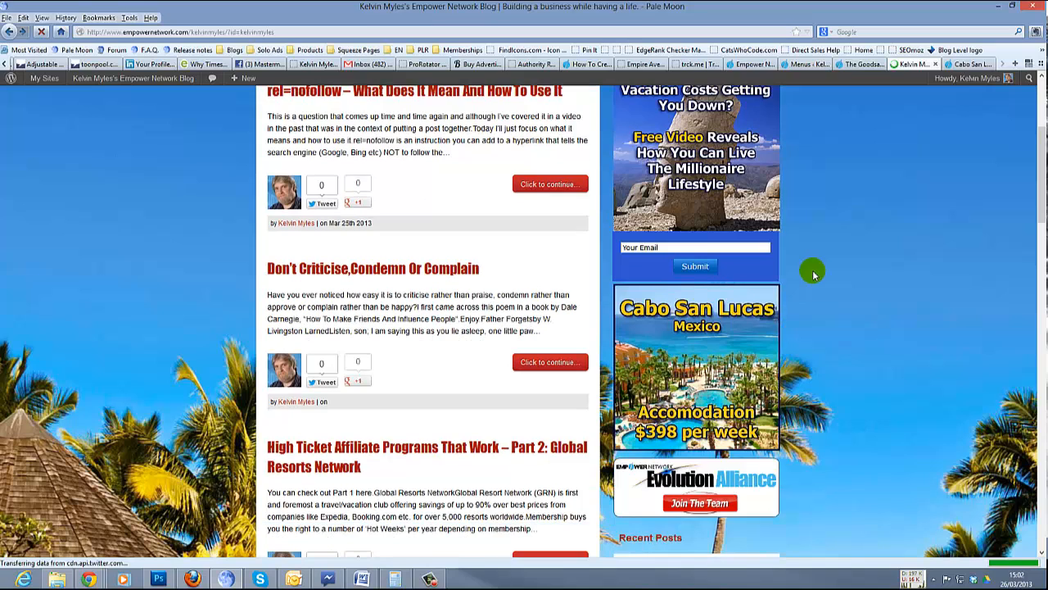
{"action": "scroll", "coordinate": [812, 273], "scroll_direction": "down", "scroll_amount": 1}
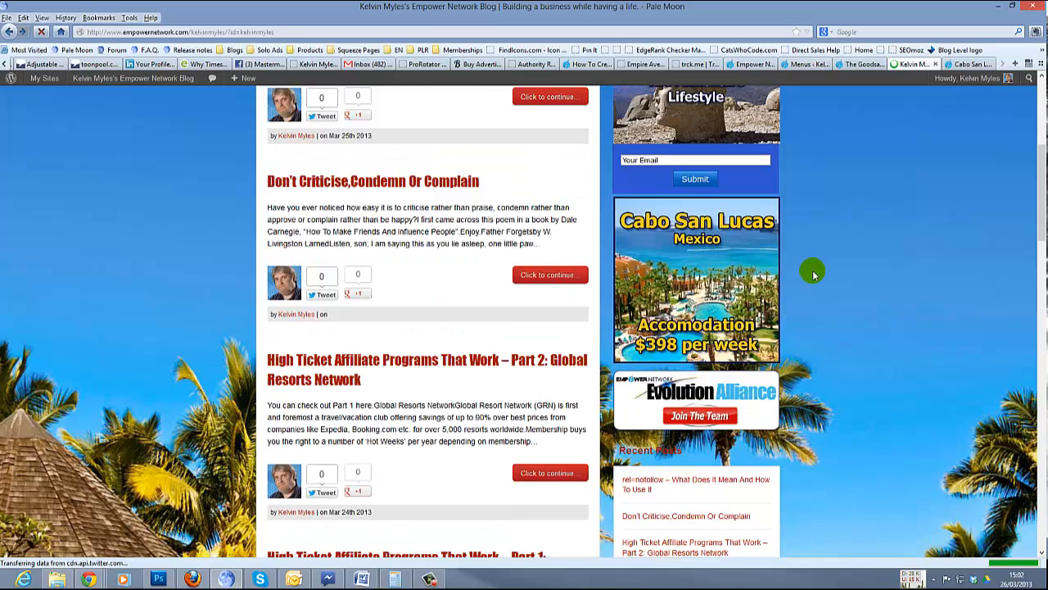
{"action": "scroll", "coordinate": [809, 274], "scroll_direction": "up", "scroll_amount": 4}
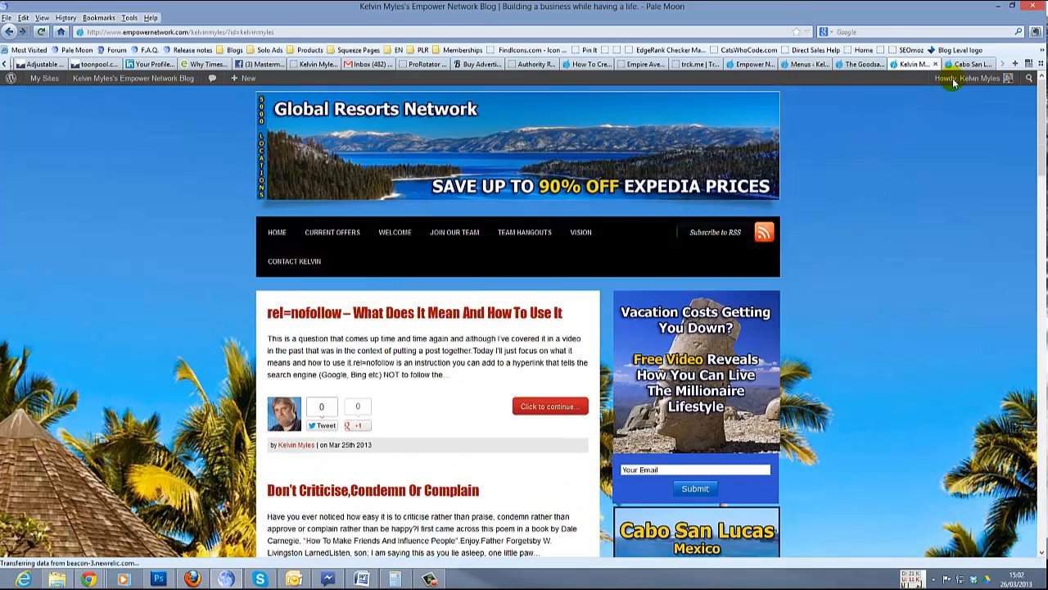
Step: View the Goodsaid's Empower Network blog to compare its default header, menu and sidebar
{"action": "left_click", "coordinate": [855, 64]}
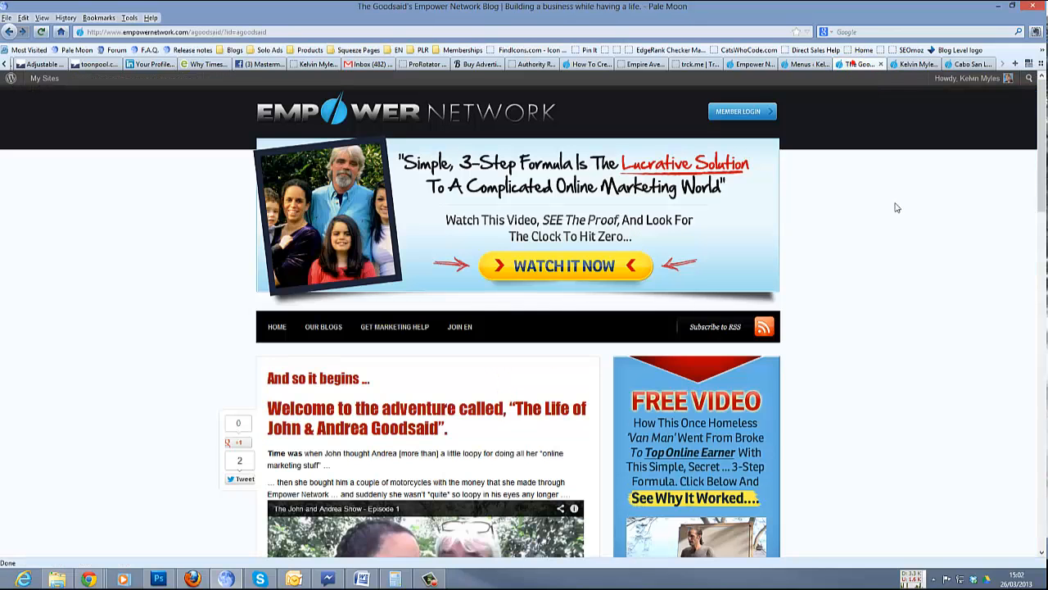
{"action": "scroll", "coordinate": [833, 281], "scroll_direction": "down", "scroll_amount": 3}
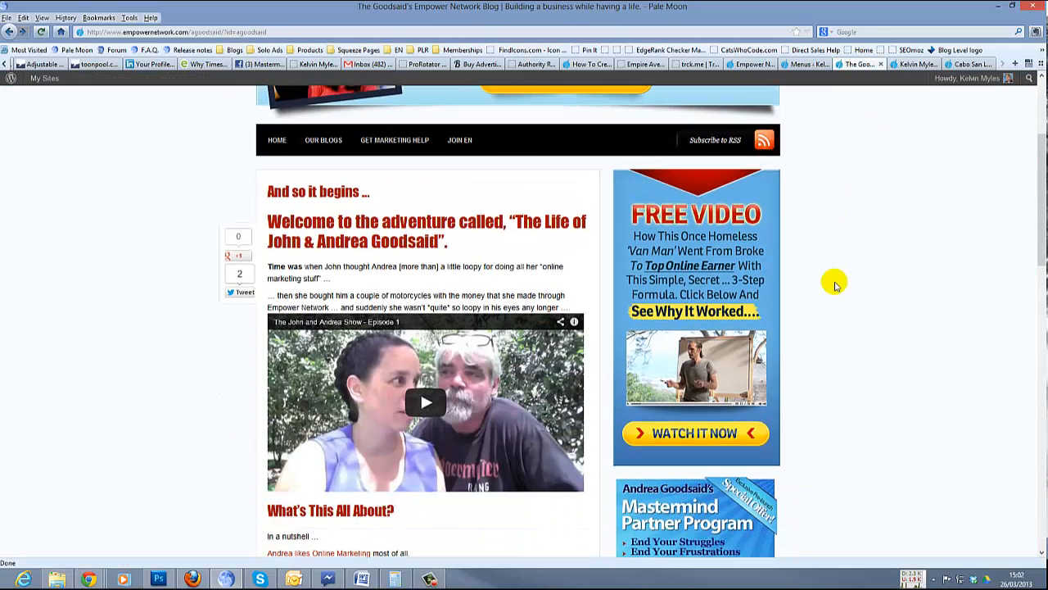
{"action": "scroll", "coordinate": [833, 280], "scroll_direction": "up", "scroll_amount": 3}
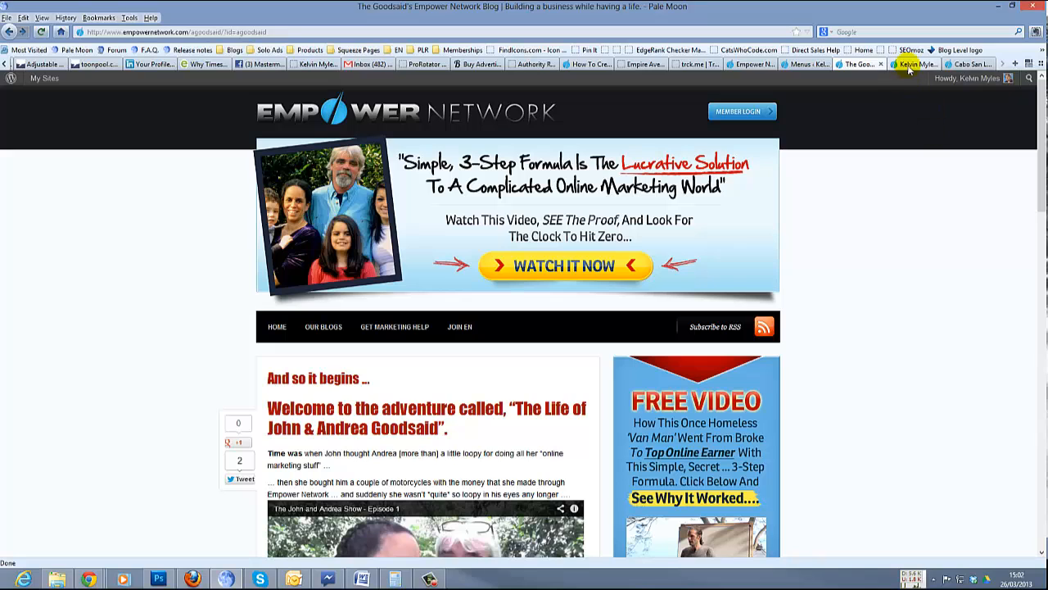
Step: Return to the other open copy of the Cabo San Lucas post and review its header, background and sidebar
{"action": "left_click", "coordinate": [964, 65]}
{"action": "scroll", "coordinate": [847, 238], "scroll_direction": "down", "scroll_amount": 5}
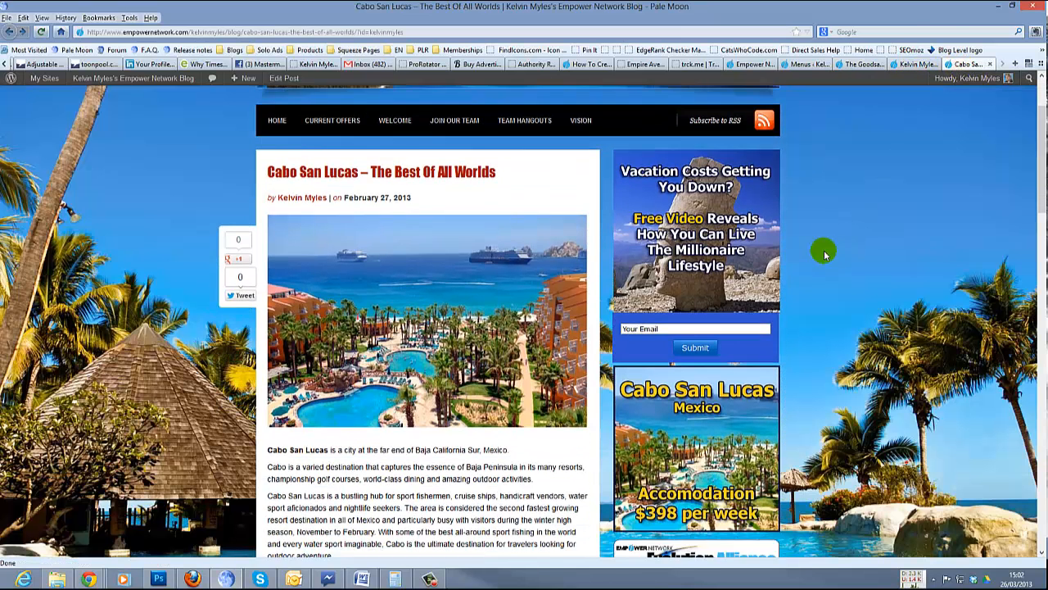
{"action": "scroll", "coordinate": [810, 265], "scroll_direction": "down", "scroll_amount": 3}
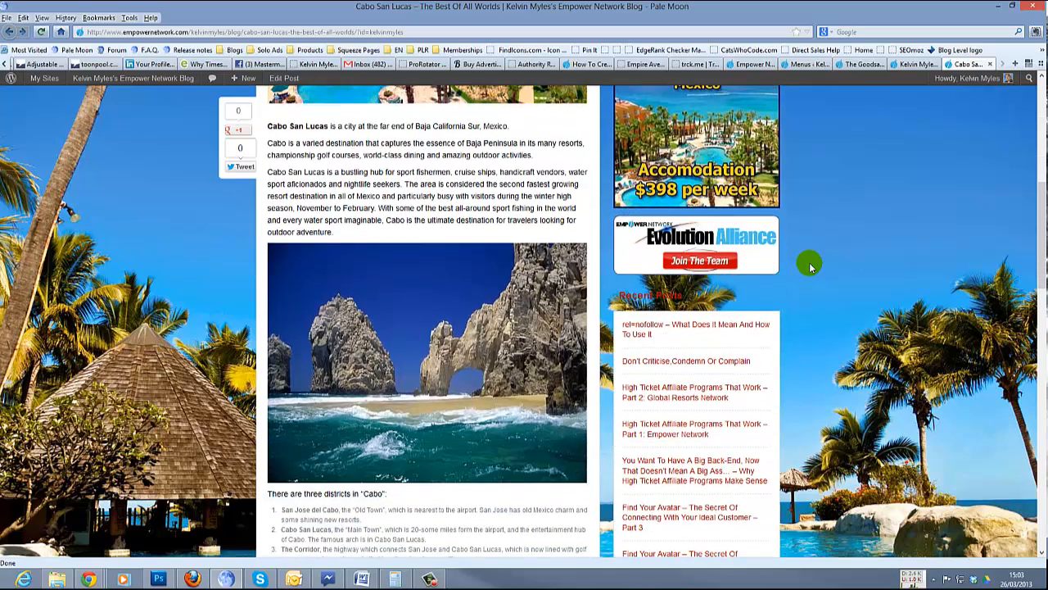
{"action": "scroll", "coordinate": [809, 266], "scroll_direction": "up", "scroll_amount": 4}
{"action": "scroll", "coordinate": [810, 265], "scroll_direction": "up", "scroll_amount": 4}
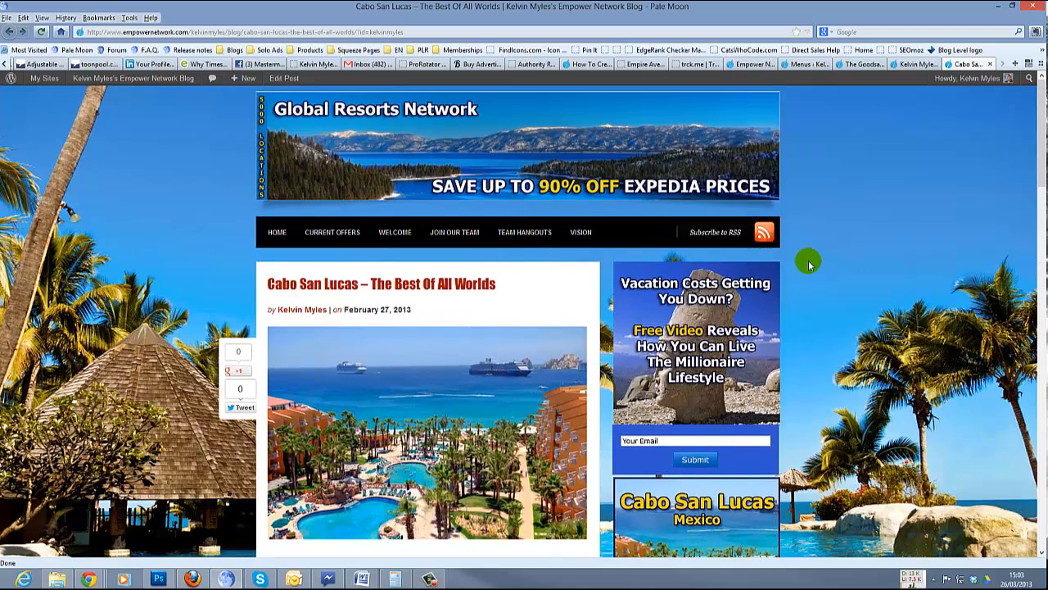